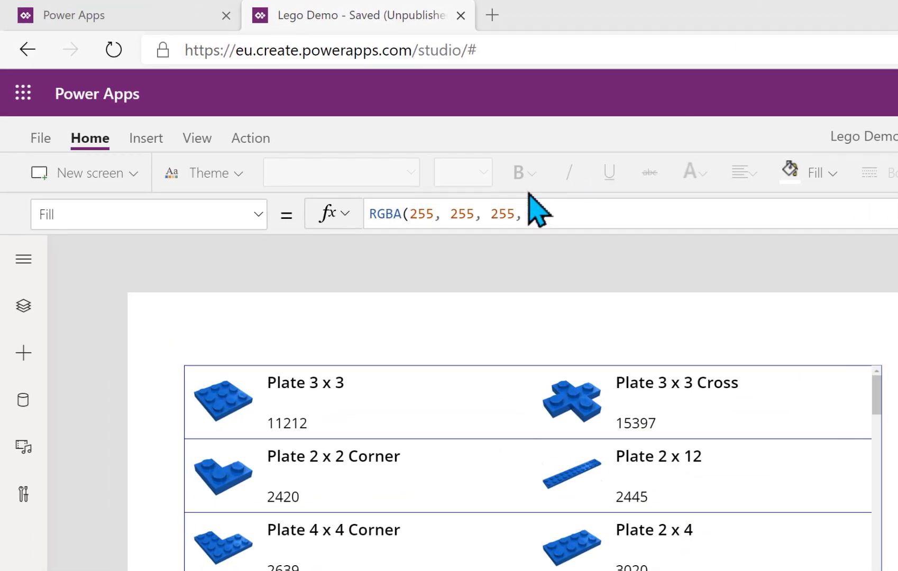
From the portal's Component libraries list, open the Basic Components library for editing
left_click(115, 21)
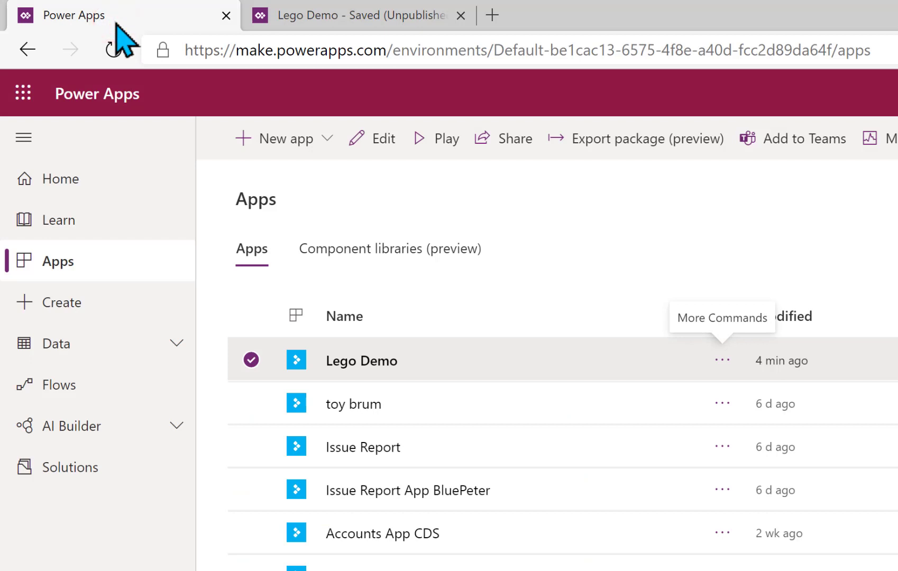
left_click(417, 249)
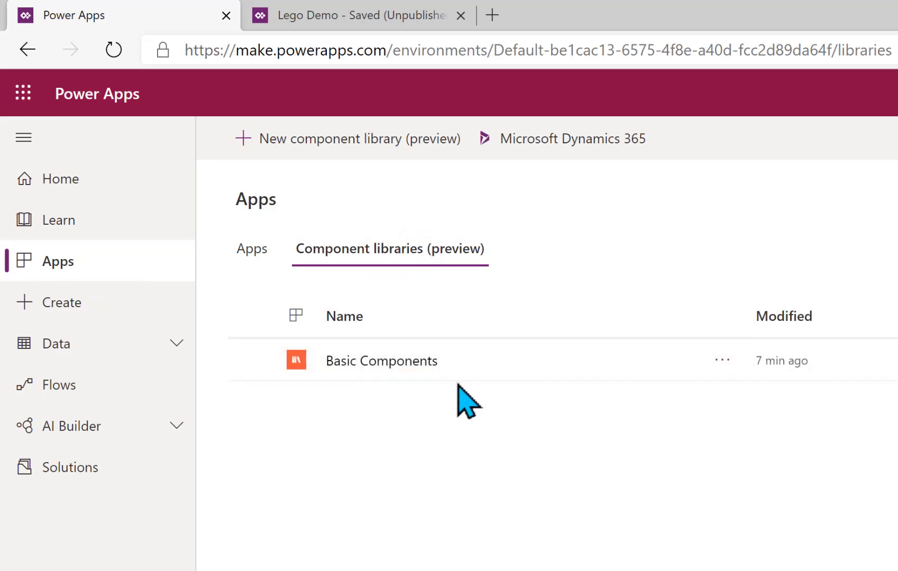
left_click(723, 360)
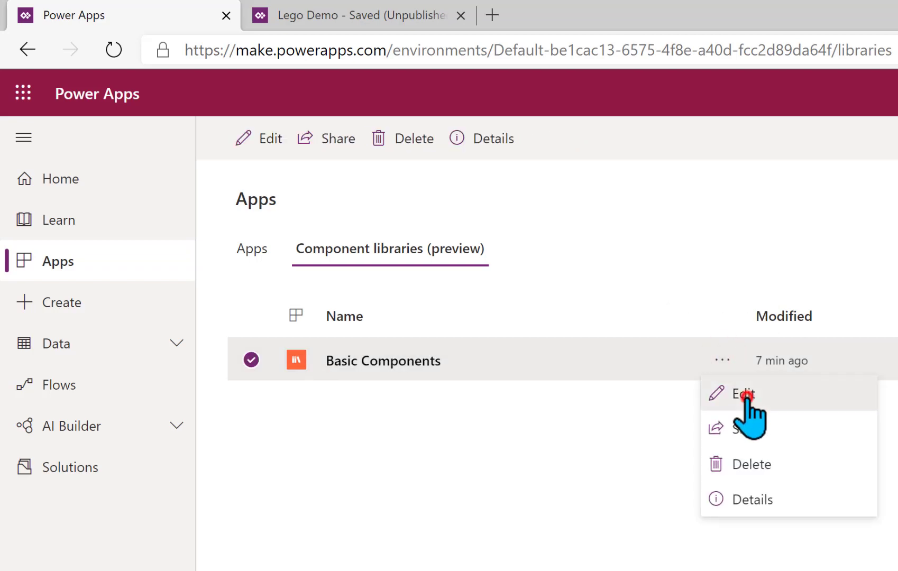
left_click(745, 395)
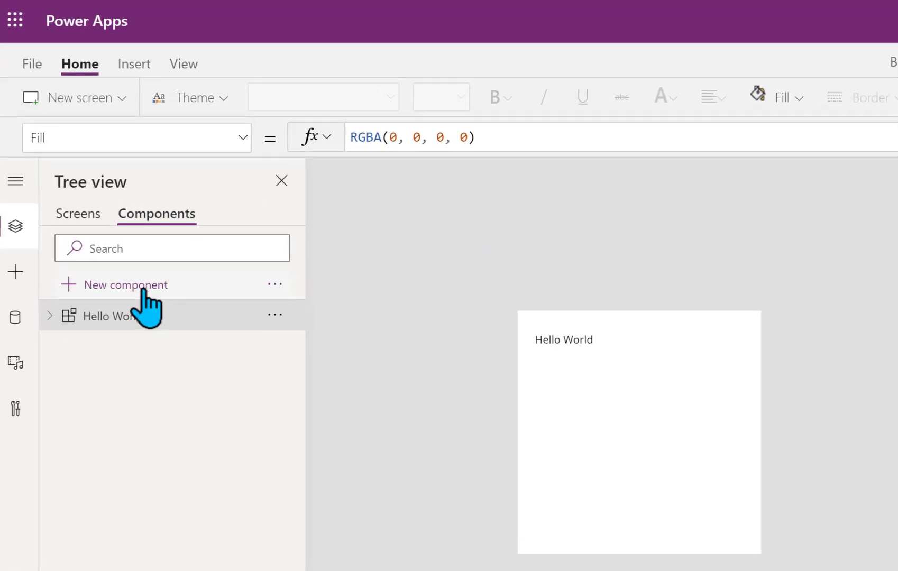
Add a new component to the library and rename Component1 to SearchBox
left_click(140, 285)
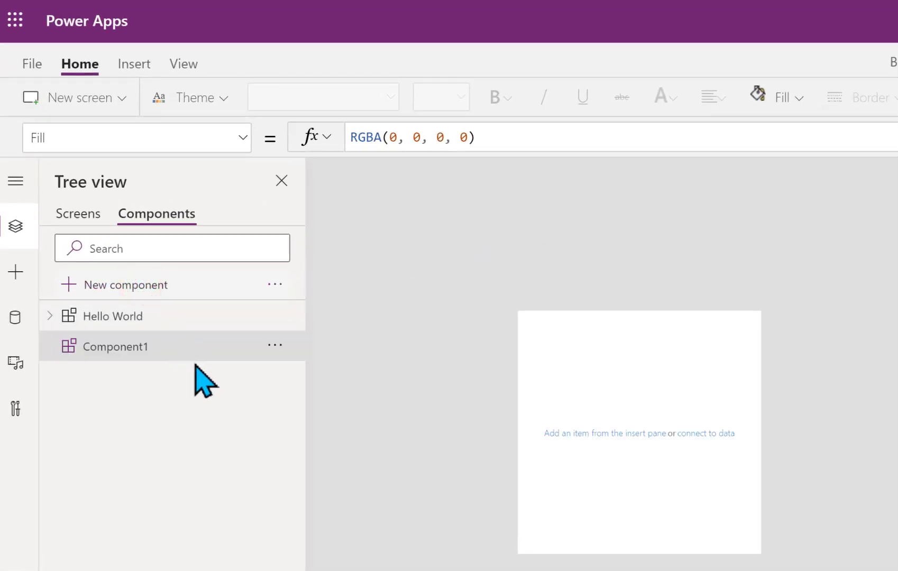
left_click(274, 345)
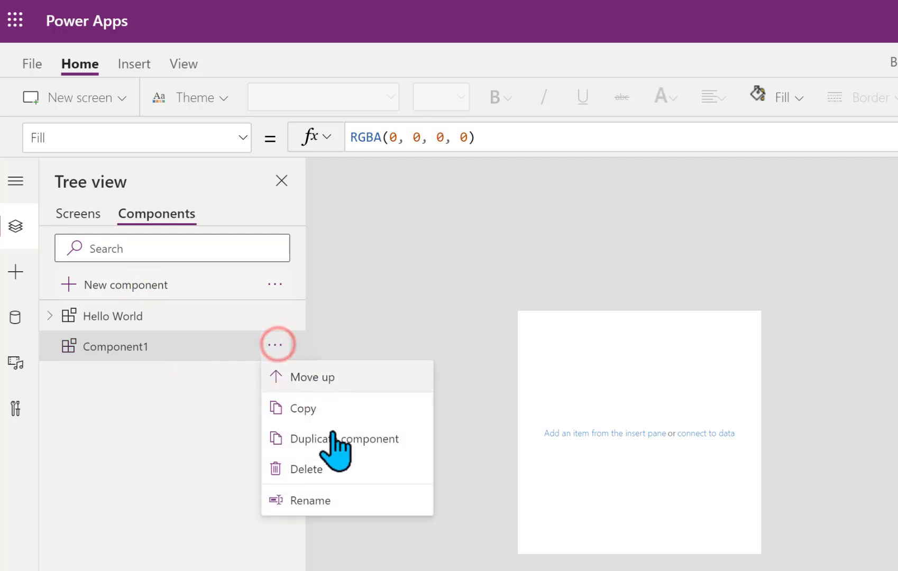
left_click(336, 506)
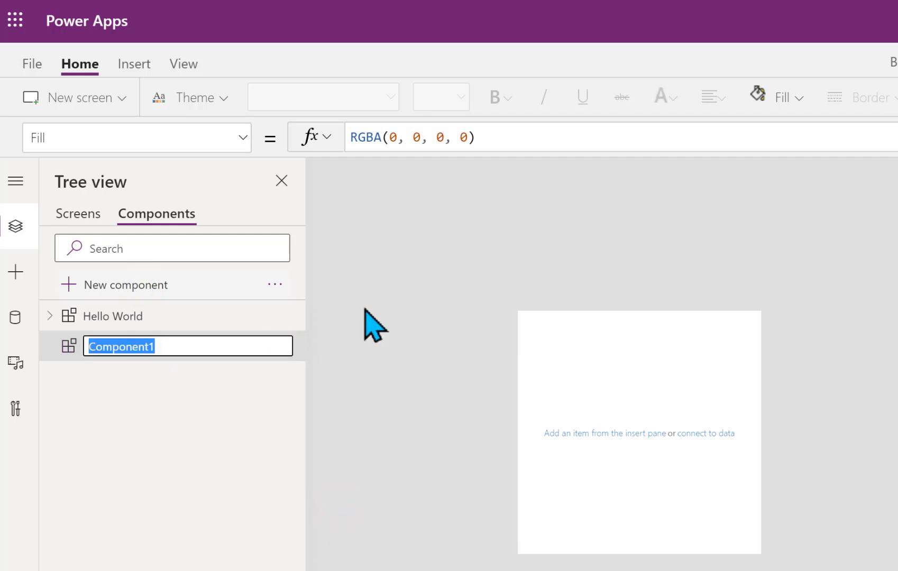
type("SearchB")
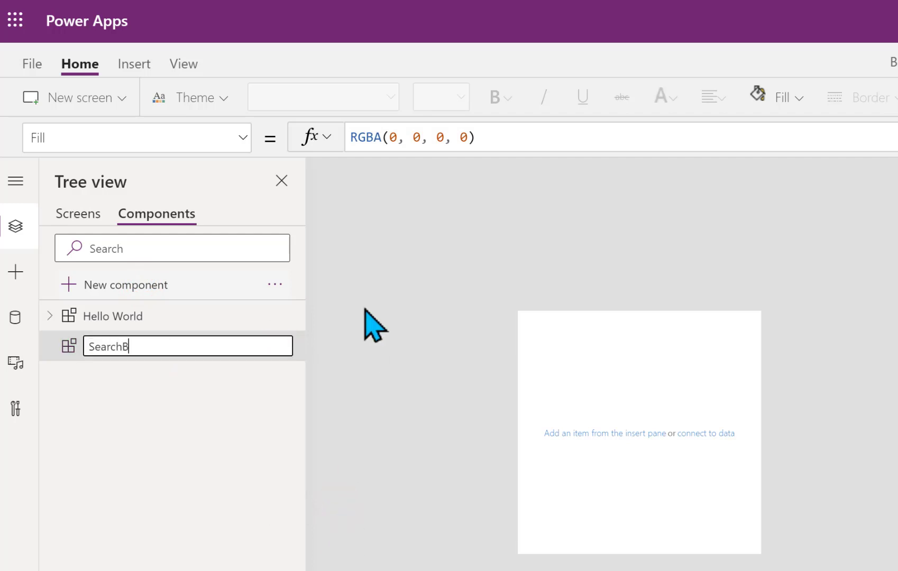
type("ox")
key("Return")
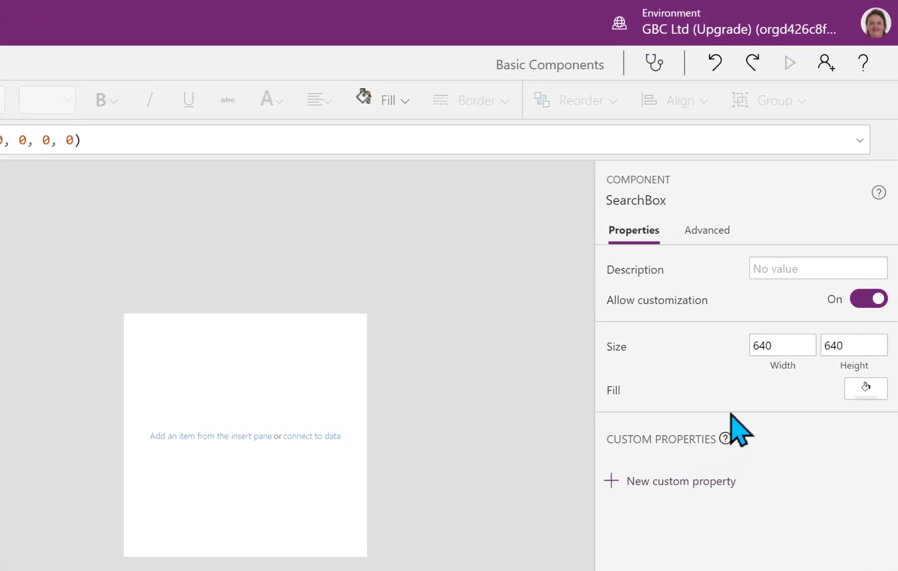
Set SearchBox's width to 400 and height to 40, then zoom the canvas to 120%
left_click(784, 346)
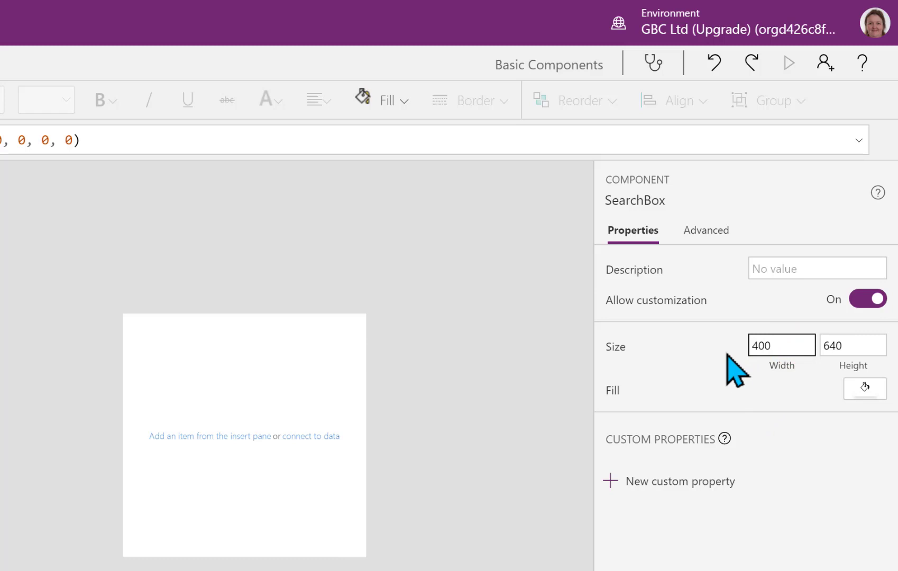
type("400")
key("Tab")
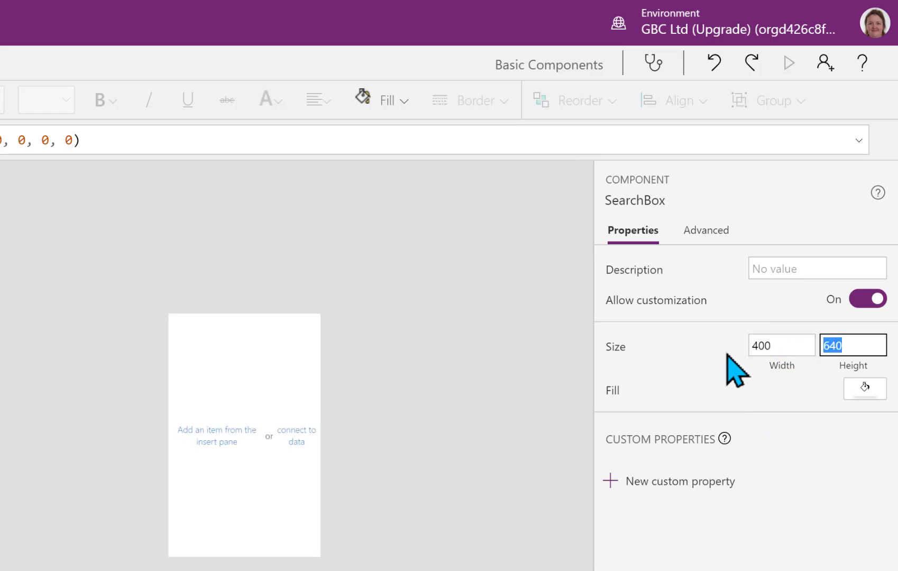
key("Tab")
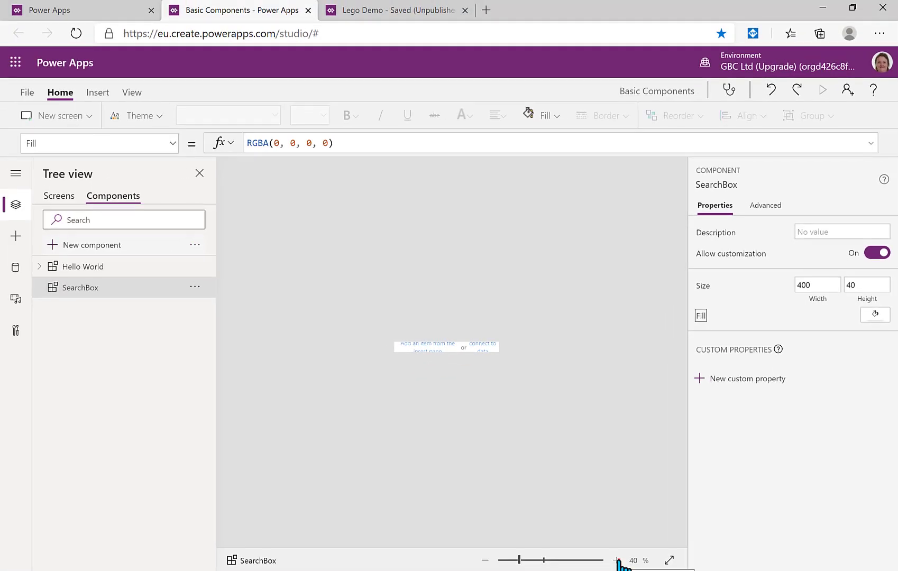
left_click(618, 560)
left_click(618, 560)
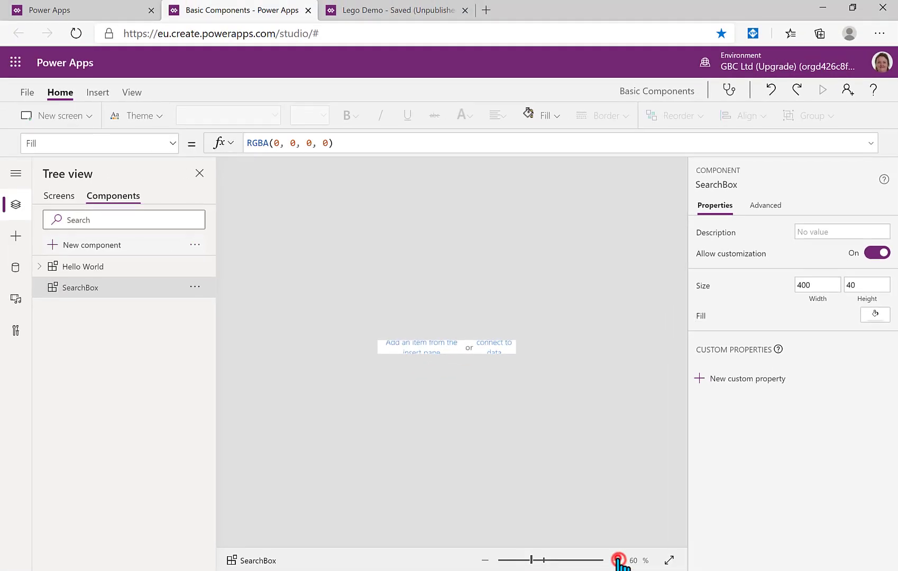
left_click(618, 560)
left_click(618, 561)
left_click(617, 560)
left_click(617, 561)
left_click(618, 561)
left_click(617, 561)
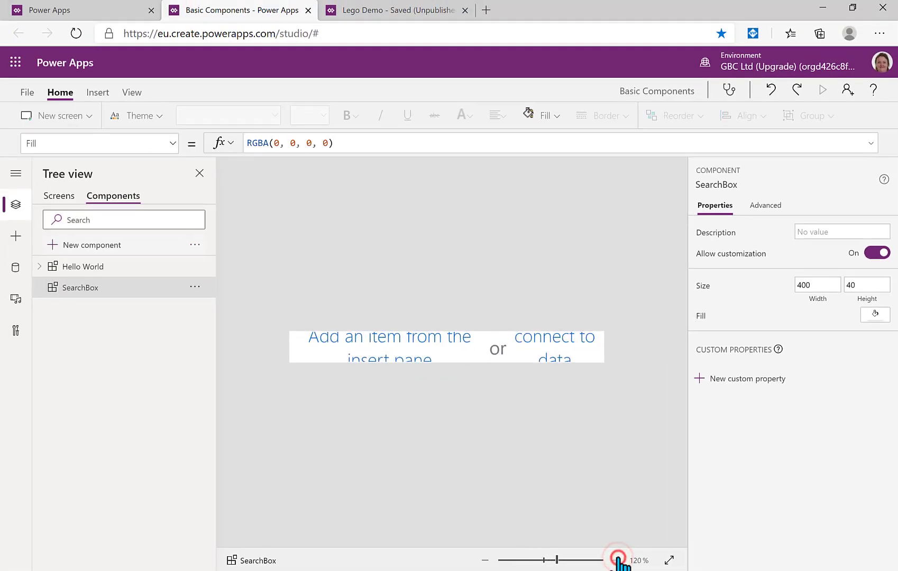
Insert a text input into SearchBox and set its X position to 0
left_click(98, 92)
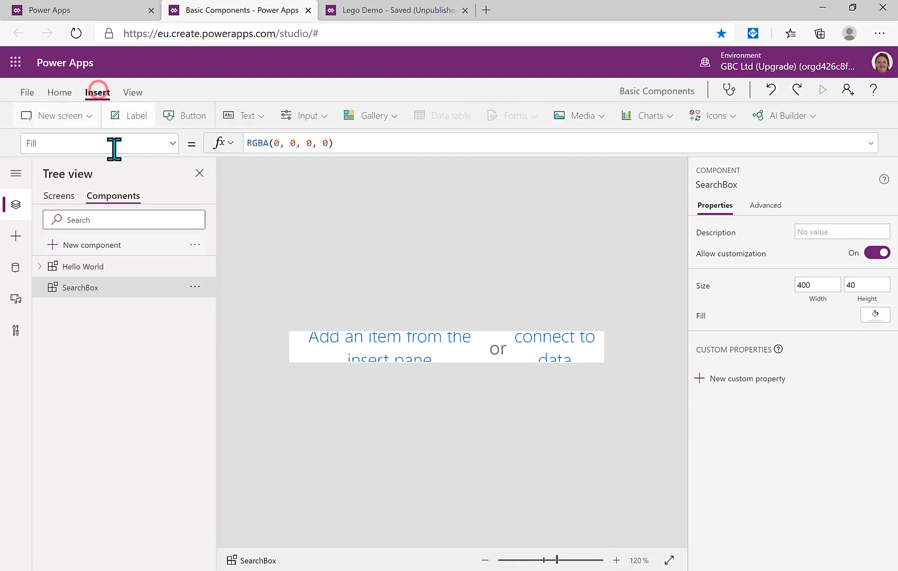
left_click(260, 116)
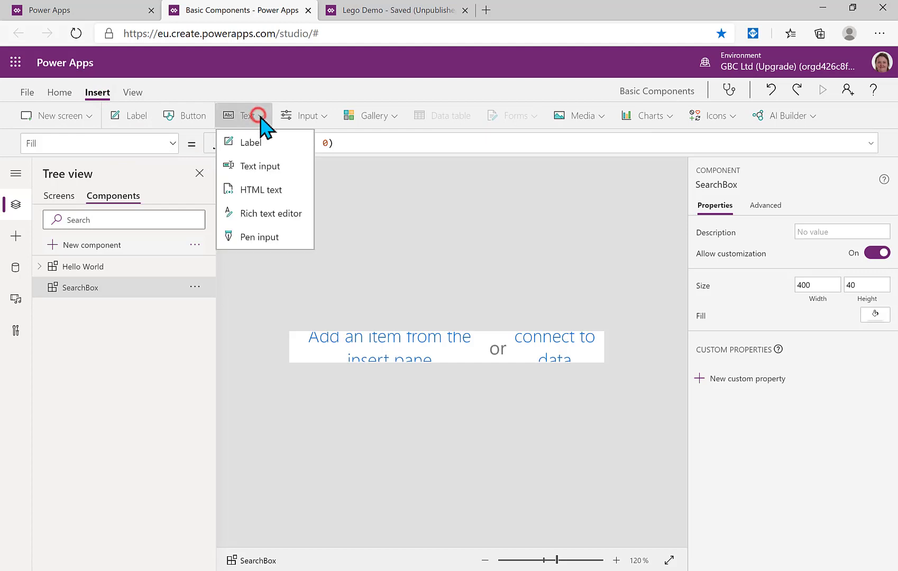
left_click(272, 166)
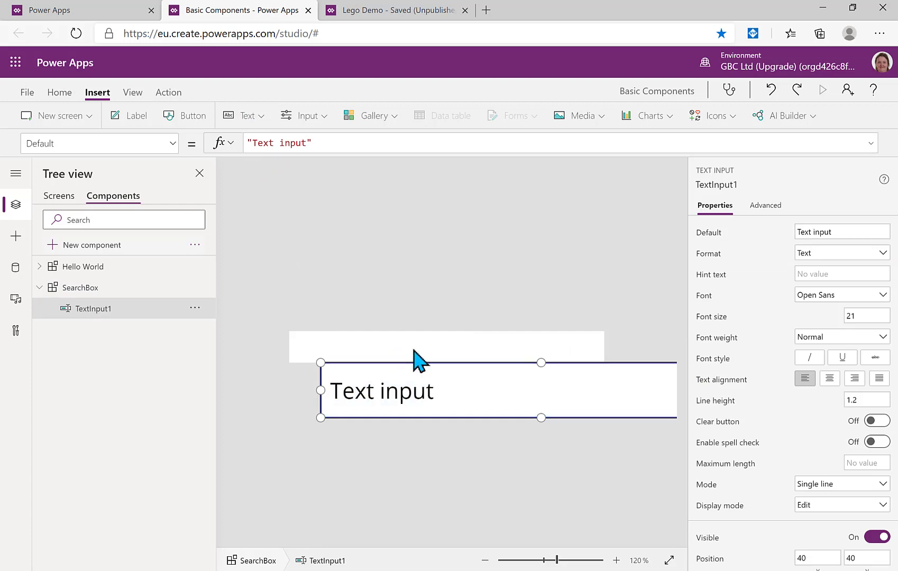
scroll(807, 407, "down", 5)
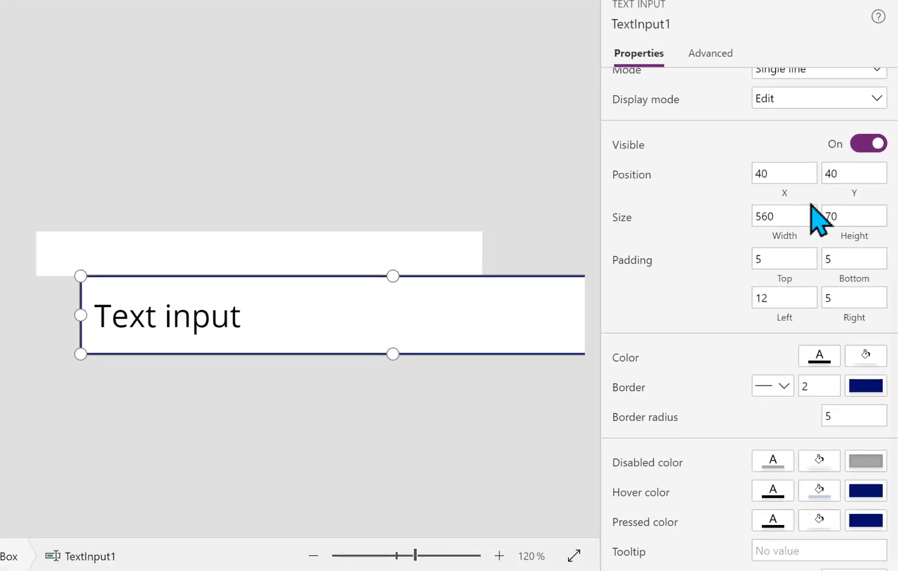
left_click(792, 173)
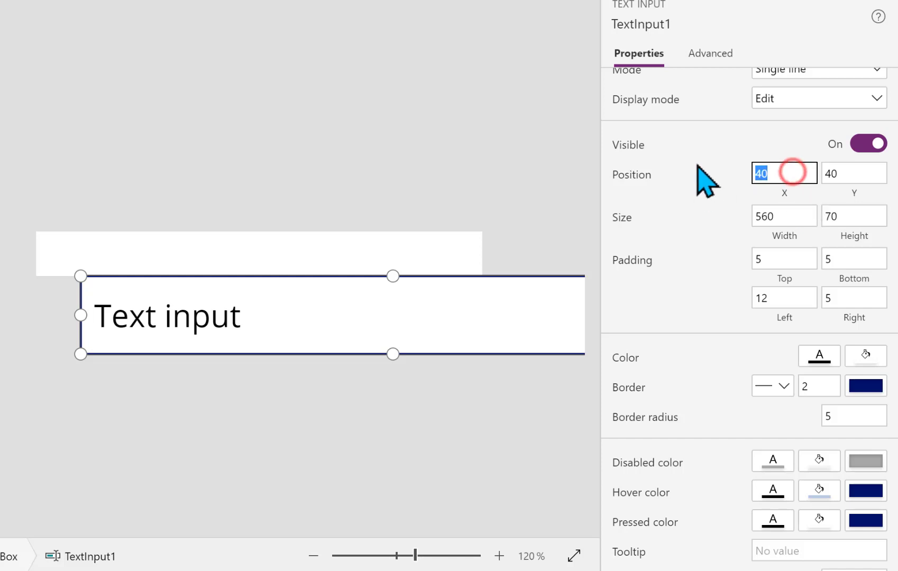
key("Tab")
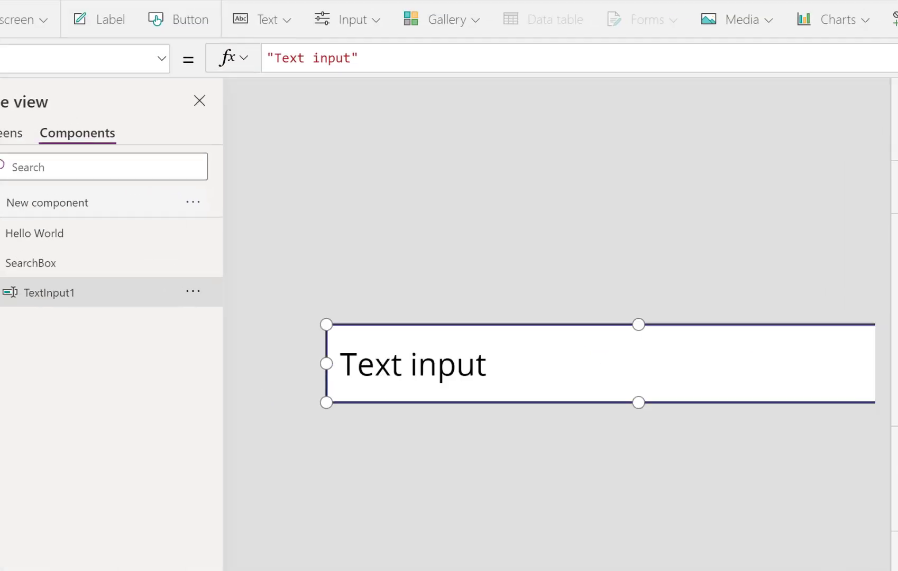
Make the text input fill the component with Width Parent.Width and Height Parent.Height
left_click(785, 236)
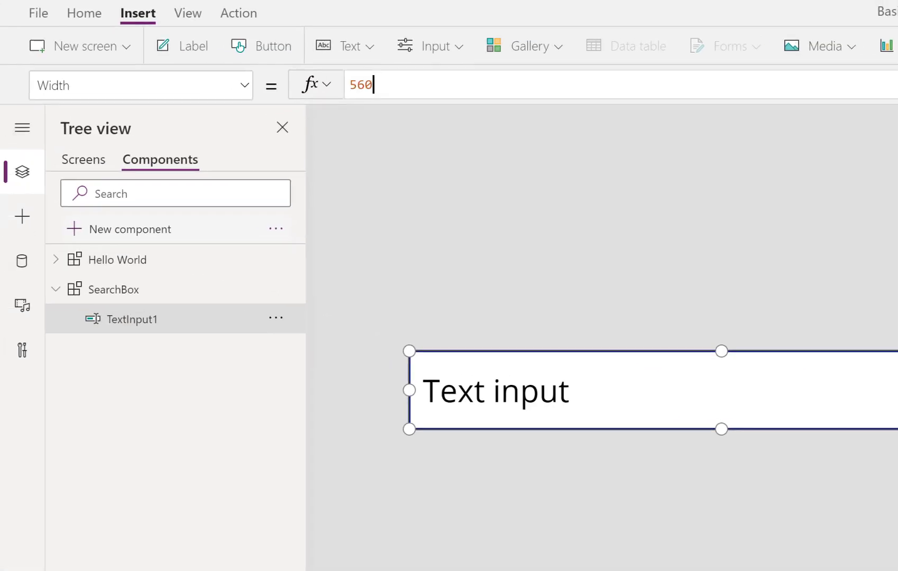
double_click(403, 84)
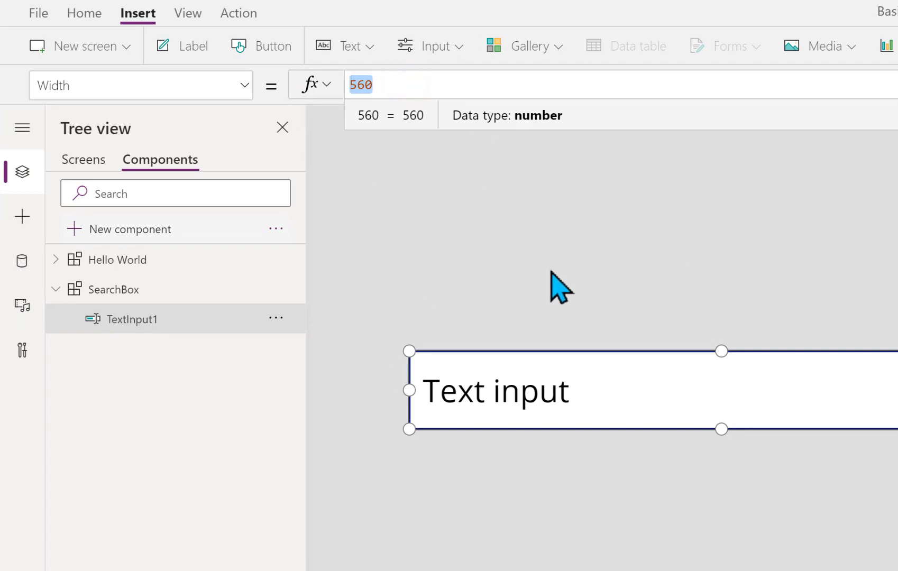
type("Parent")
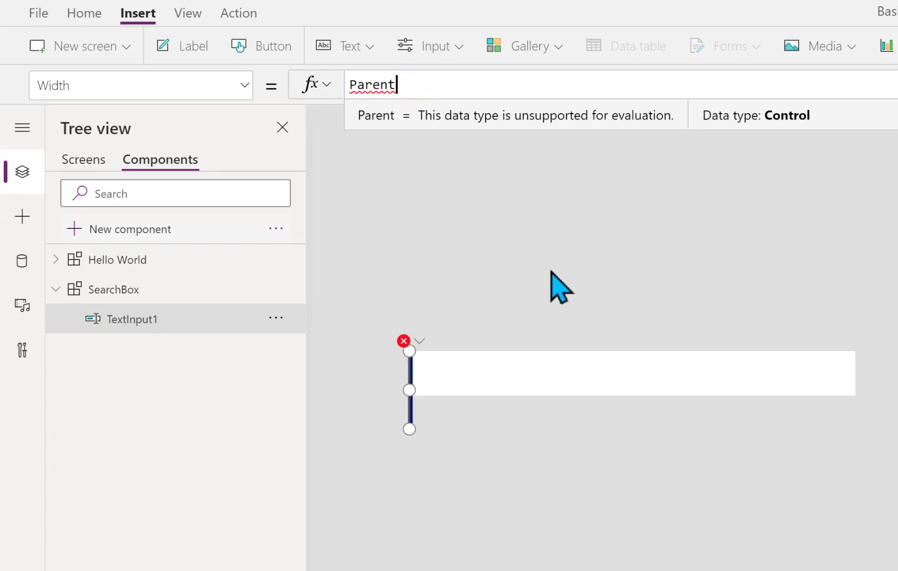
type(".wid")
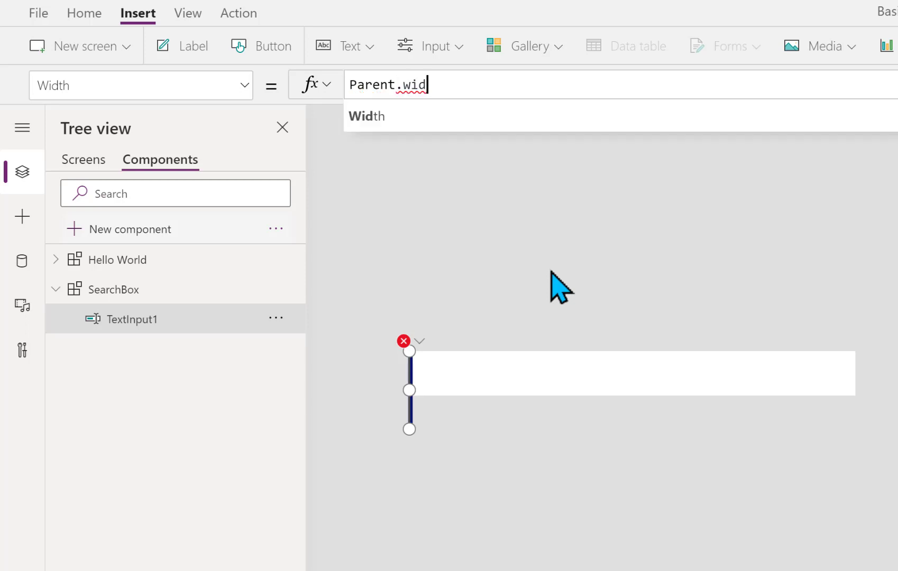
key("Tab")
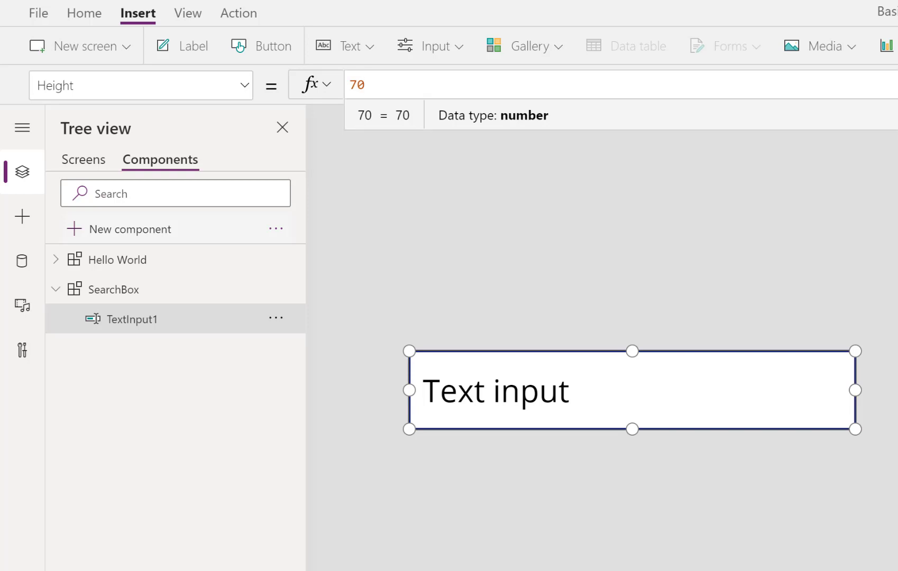
type("a")
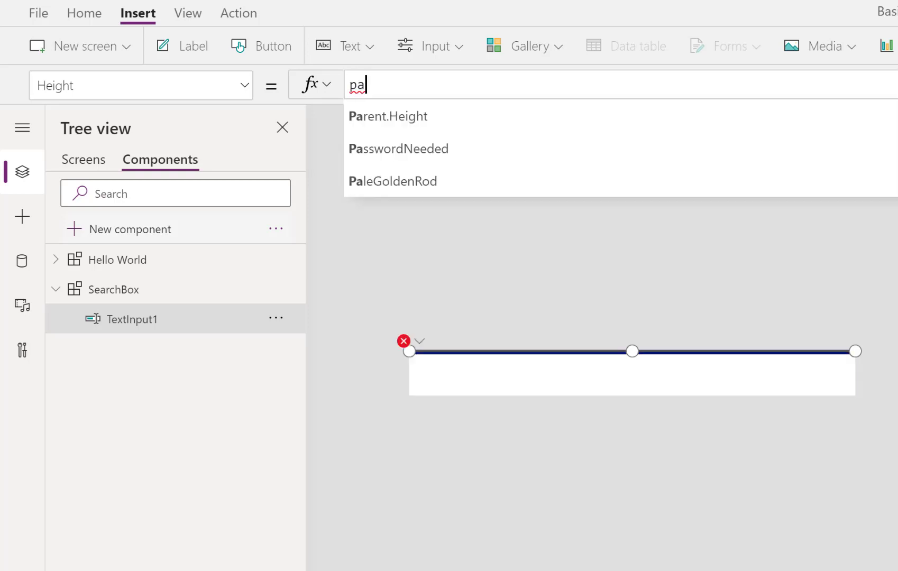
left_click(454, 109)
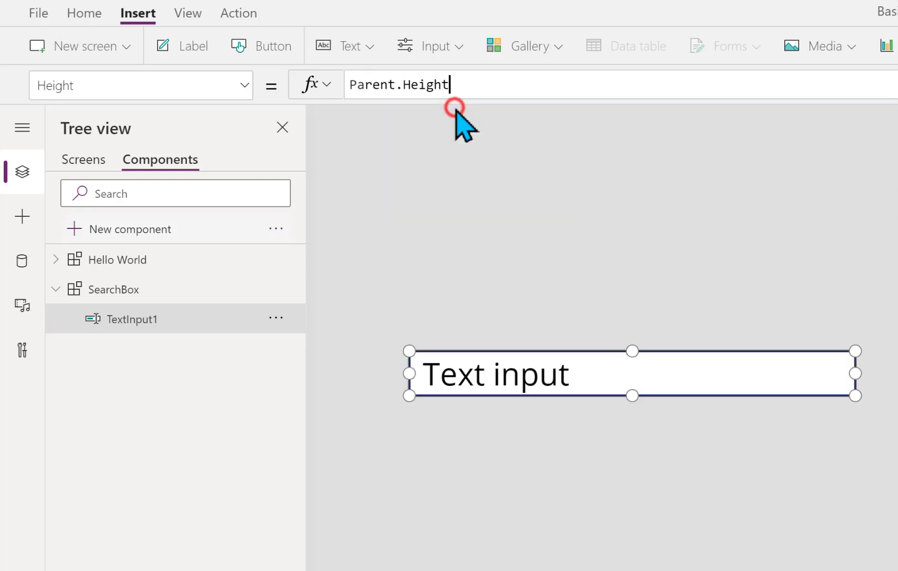
Set the text input's border radius to 0 for square corners
left_click(521, 235)
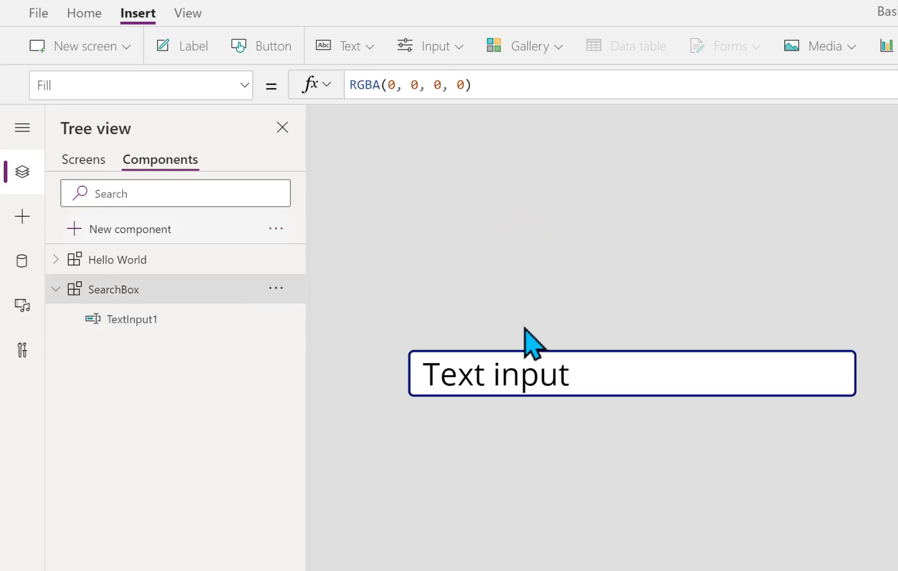
left_click(595, 365)
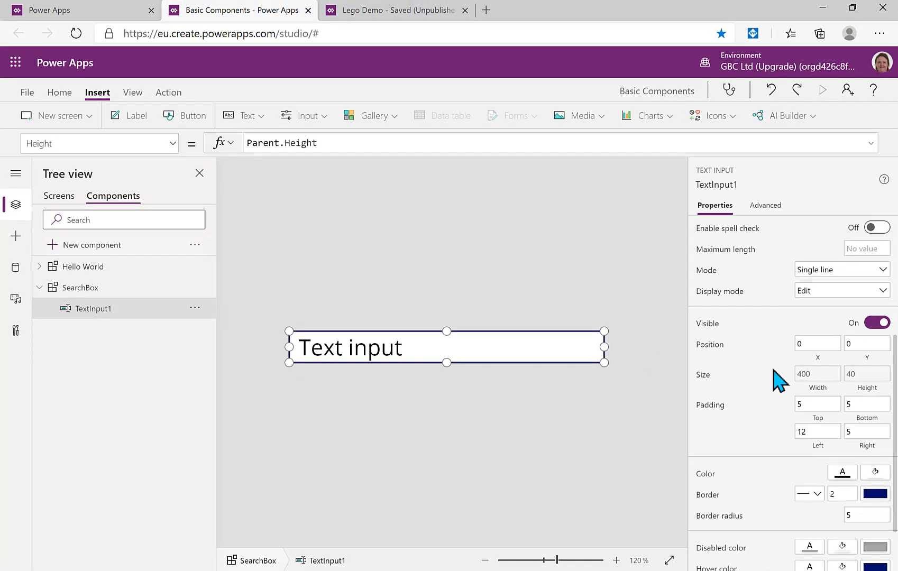
left_click(863, 514)
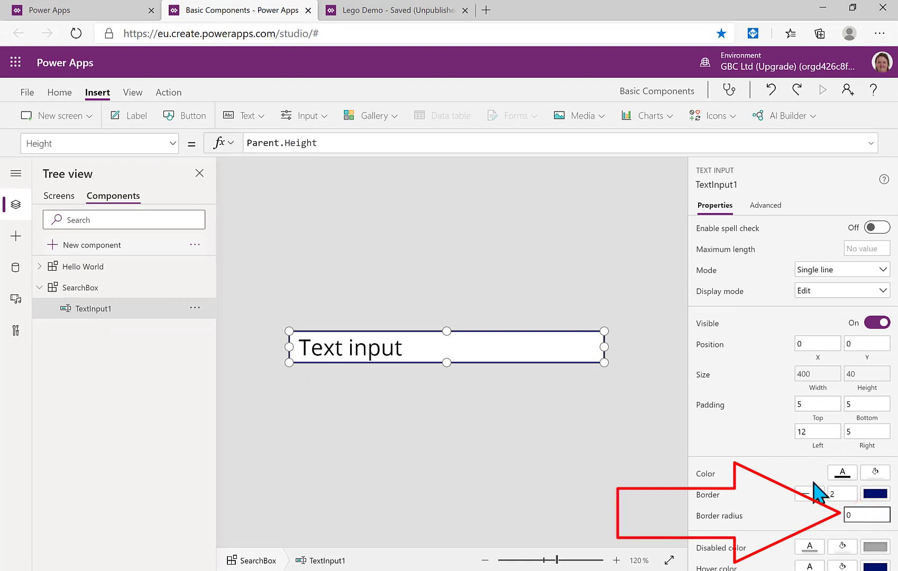
left_click(593, 446)
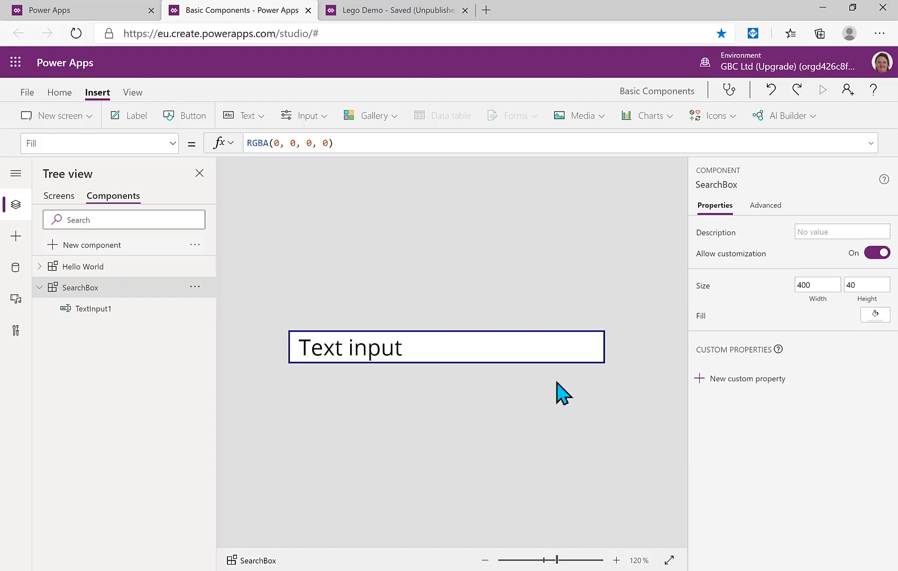
Clear TextInput1's default 'Text input' value and set its hint text to 'Search'
left_click(546, 357)
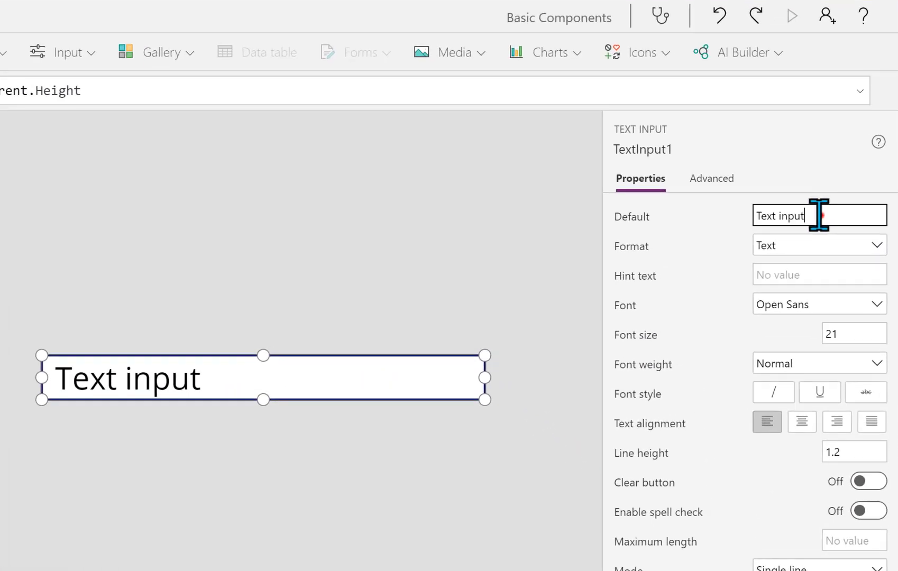
left_click(844, 232)
key("BackSpace")
left_click(781, 272)
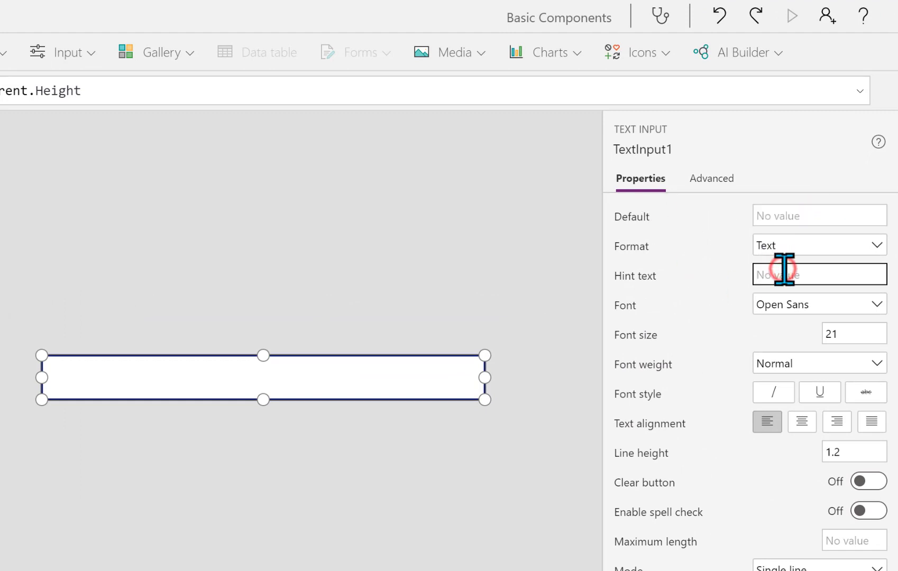
type("Search")
left_click(435, 490)
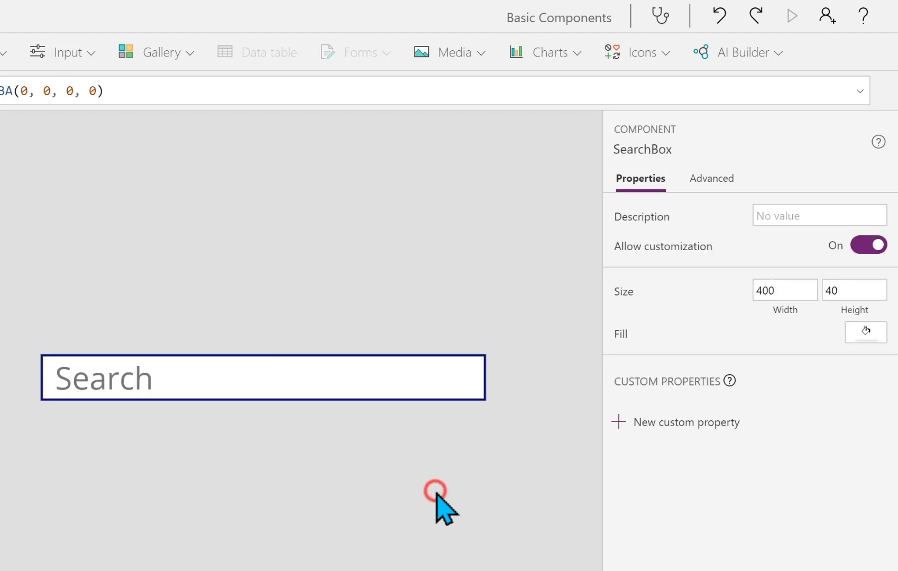
left_click(324, 381)
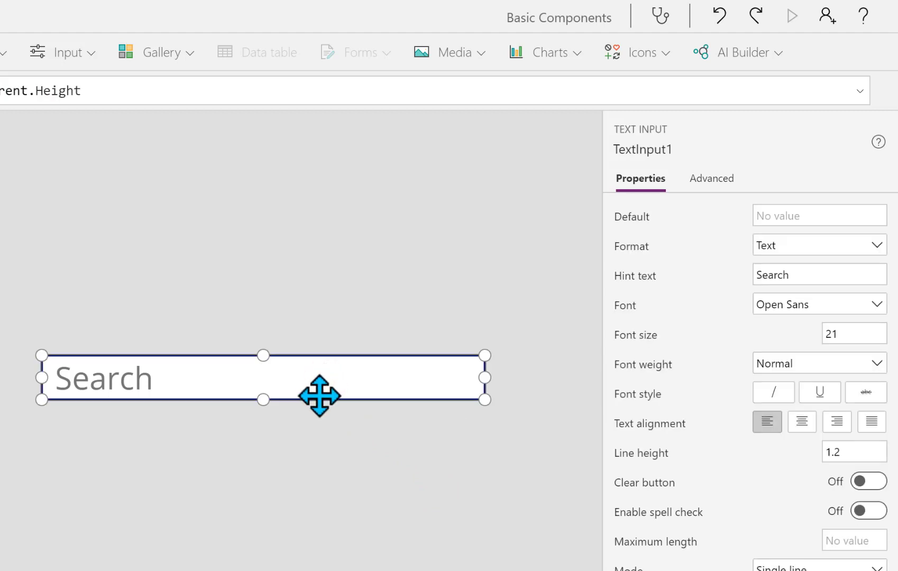
left_click(298, 447)
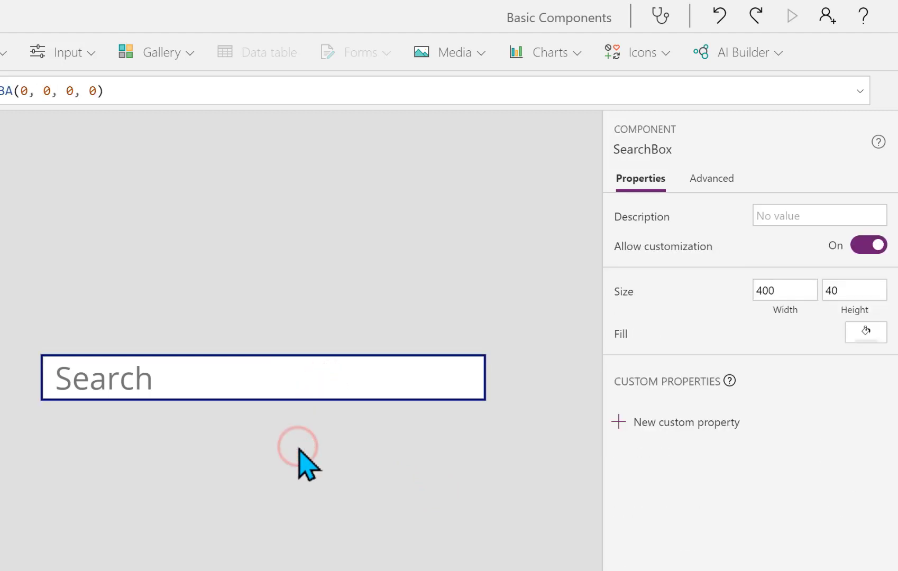
Create an Output Text custom property 'Search Value' with description 'search text'
left_click(618, 423)
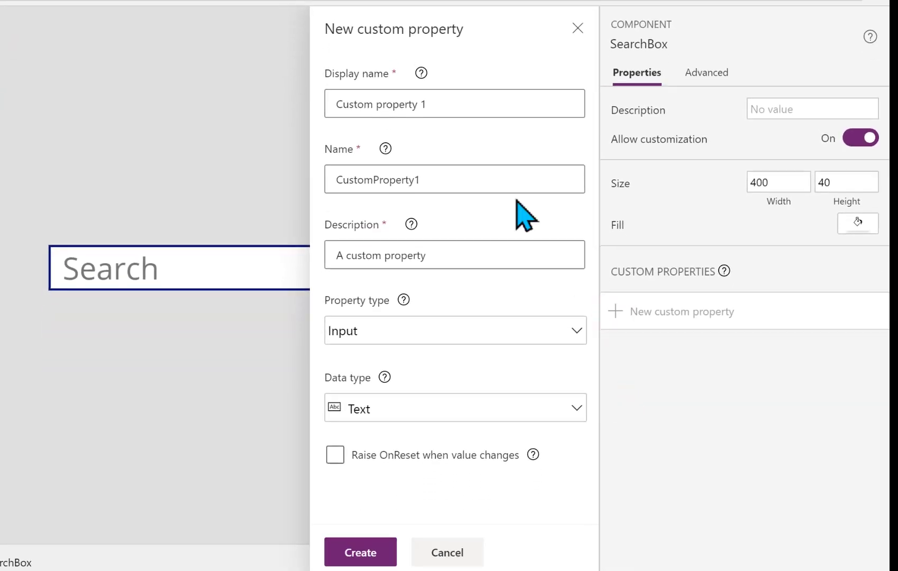
left_click_drag(451, 100, 311, 102)
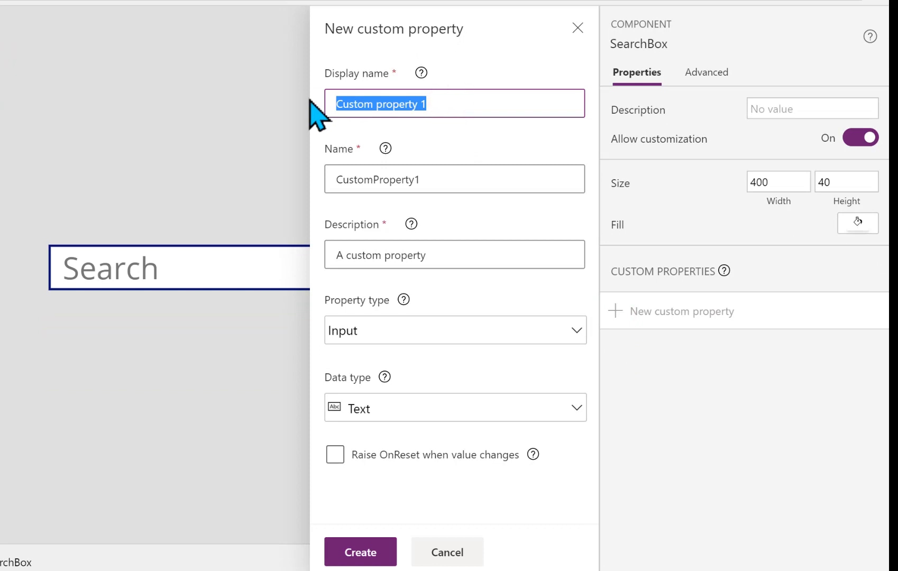
type("SearchValue")
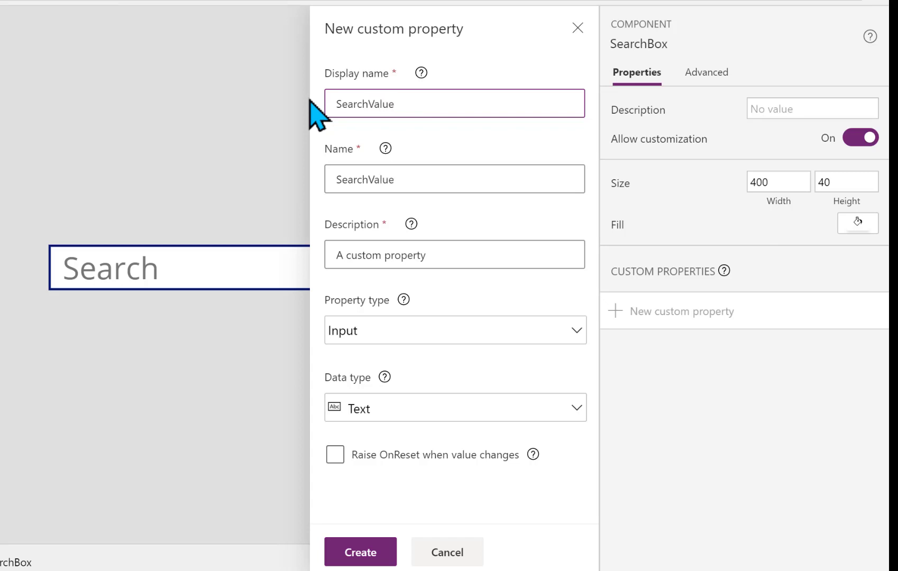
left_click(373, 104)
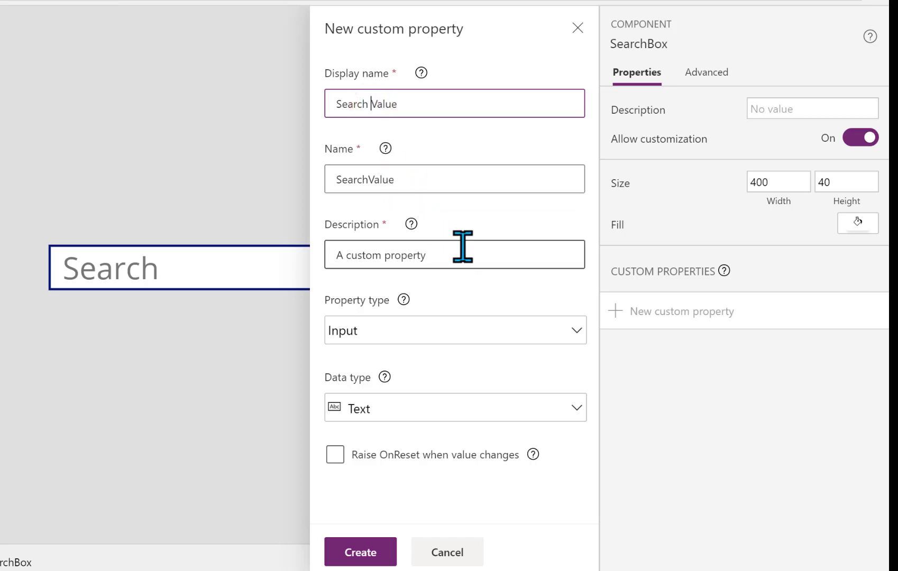
left_click_drag(461, 255, 315, 261)
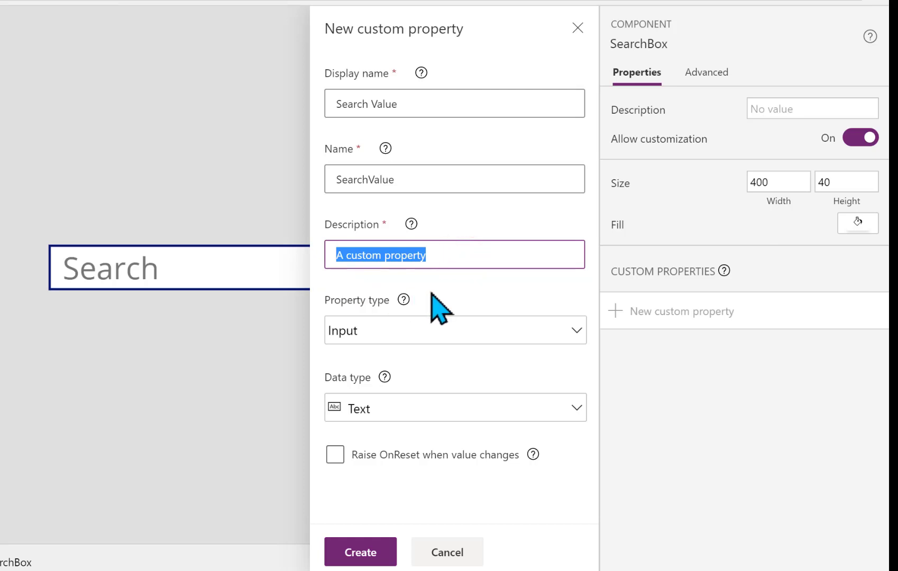
type("search text")
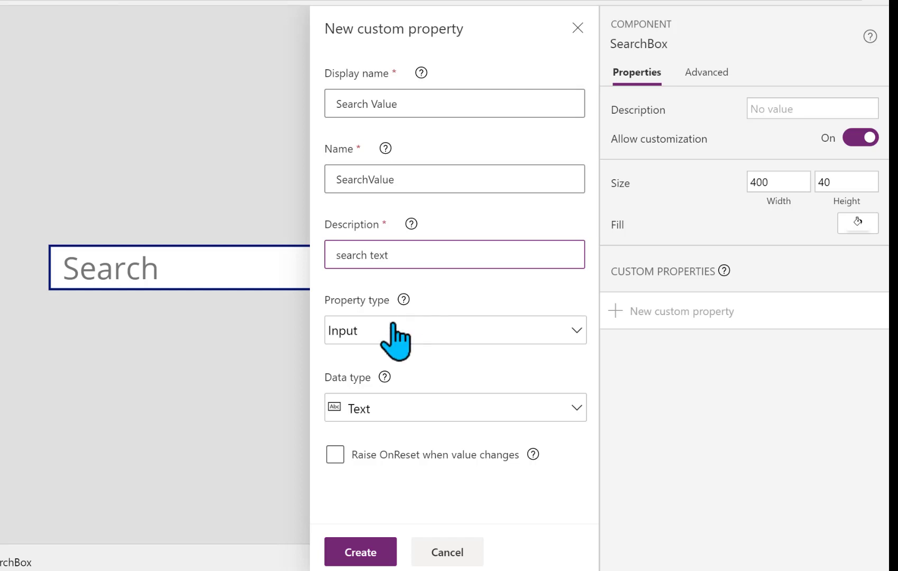
left_click(427, 330)
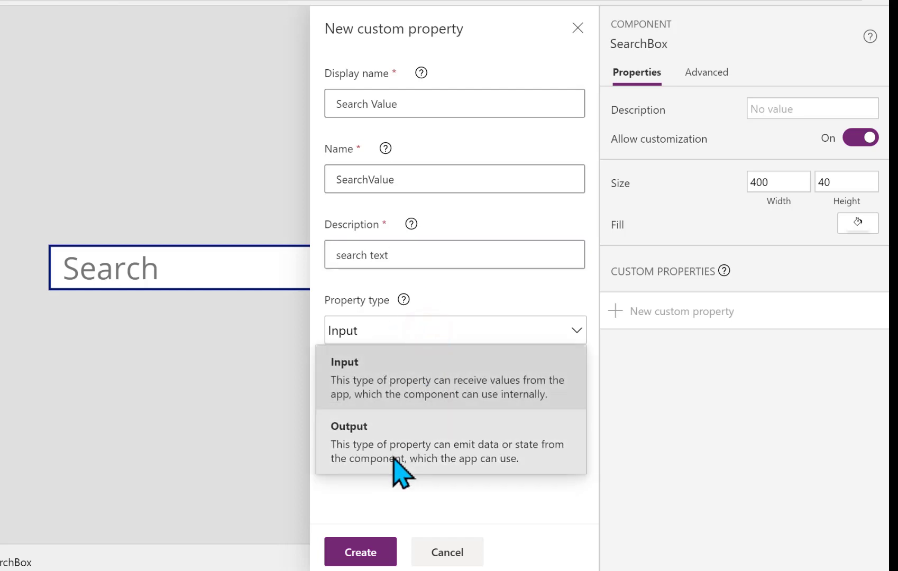
left_click(392, 447)
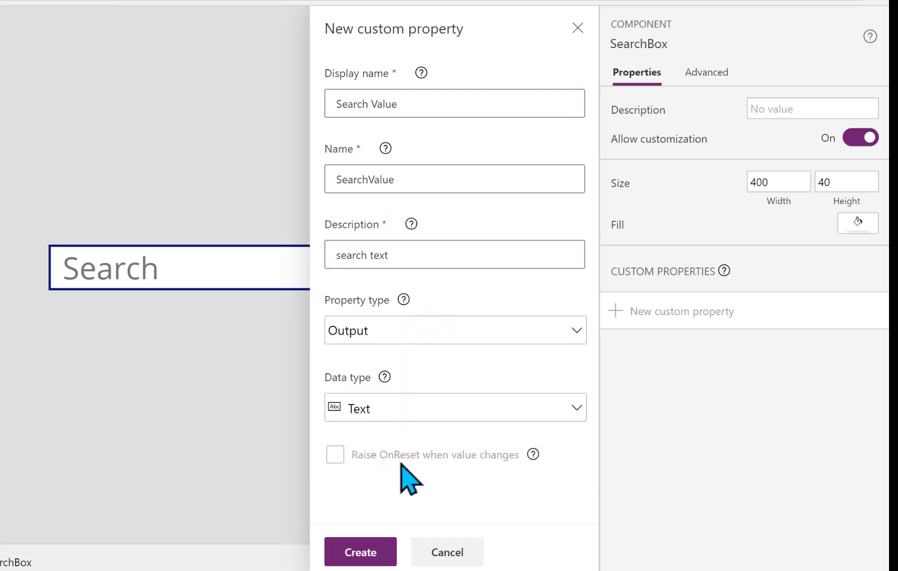
left_click(367, 553)
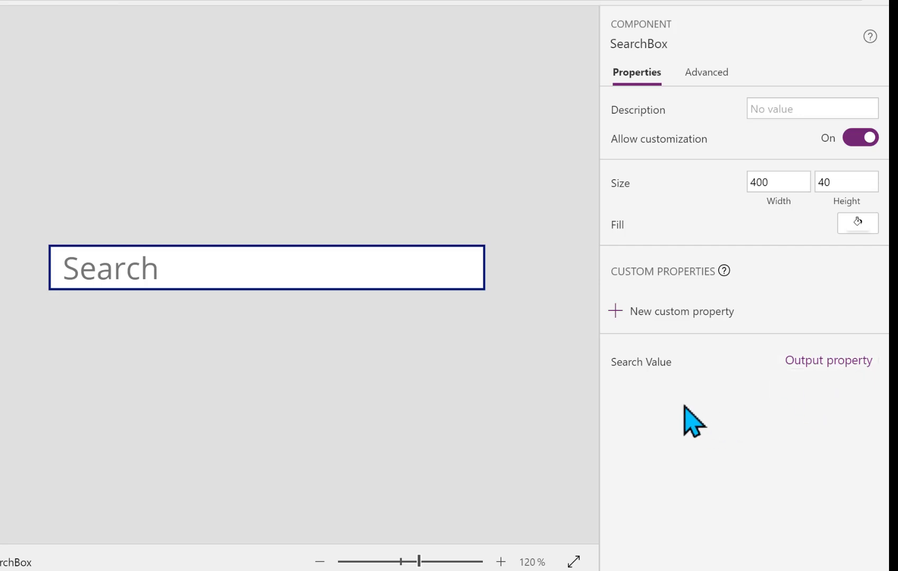
Set the SearchValue output property's formula to TextInput1.Text
left_click(653, 361)
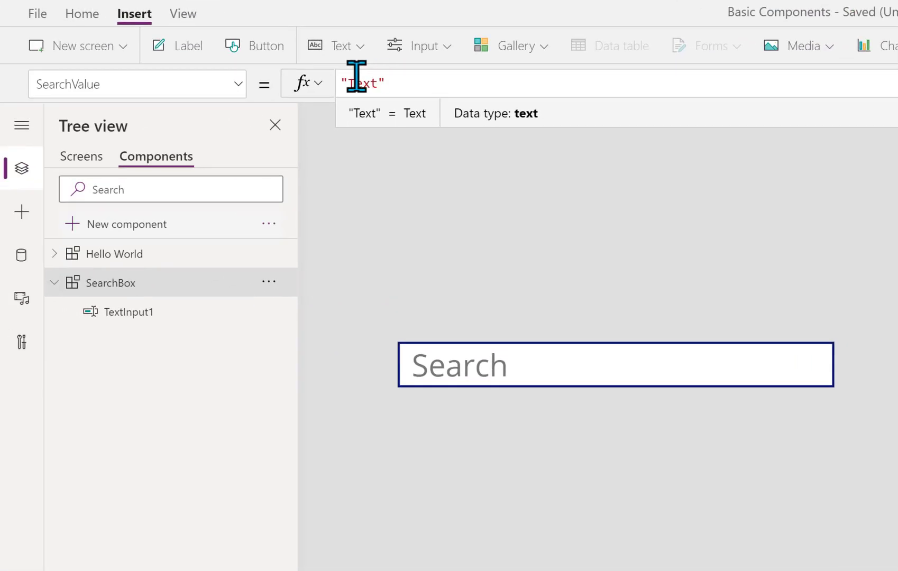
left_click_drag(397, 82, 341, 87)
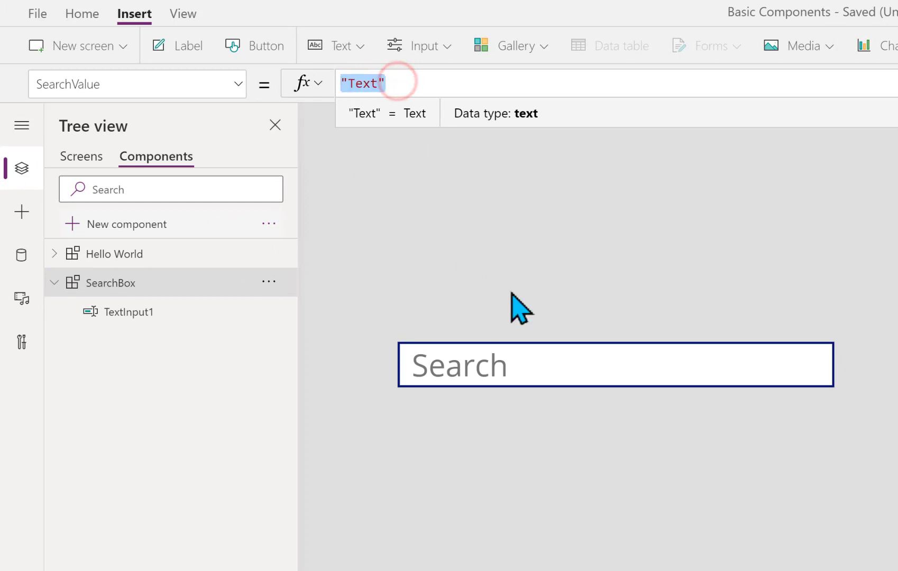
type("te")
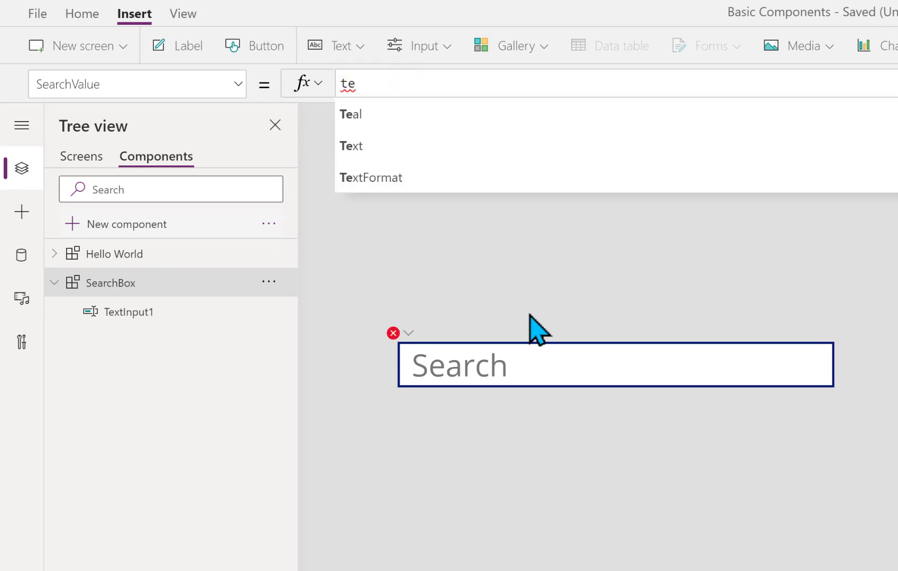
type("xtin")
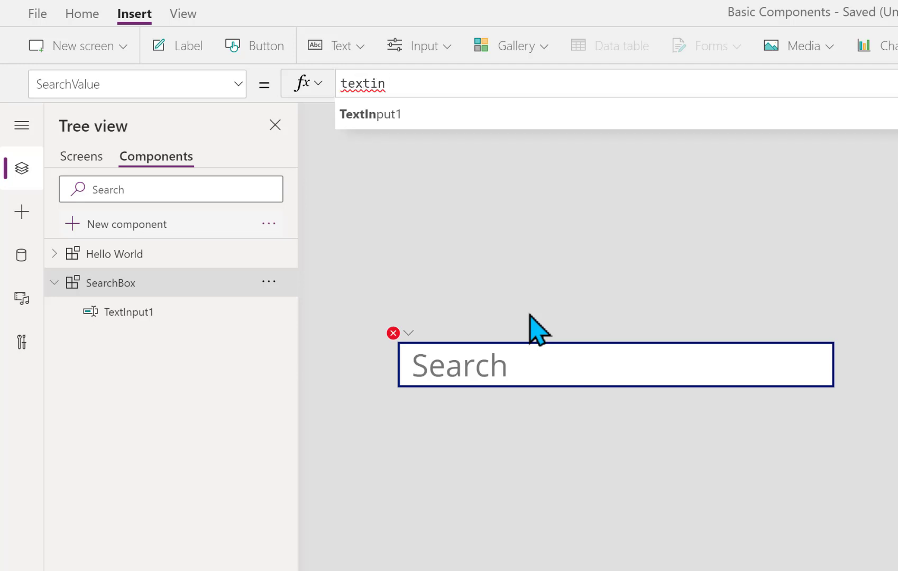
left_click(387, 114)
type(".text")
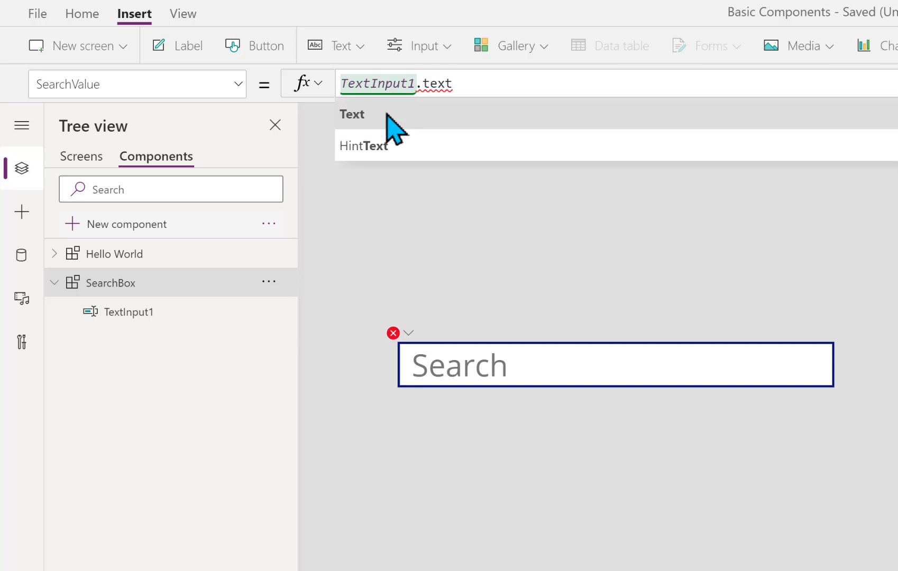
left_click(380, 113)
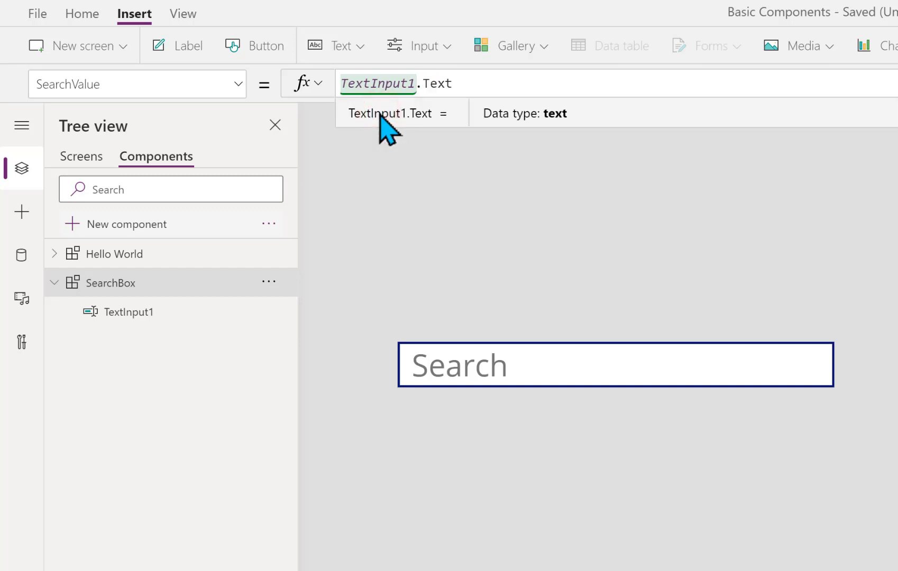
left_click(265, 311)
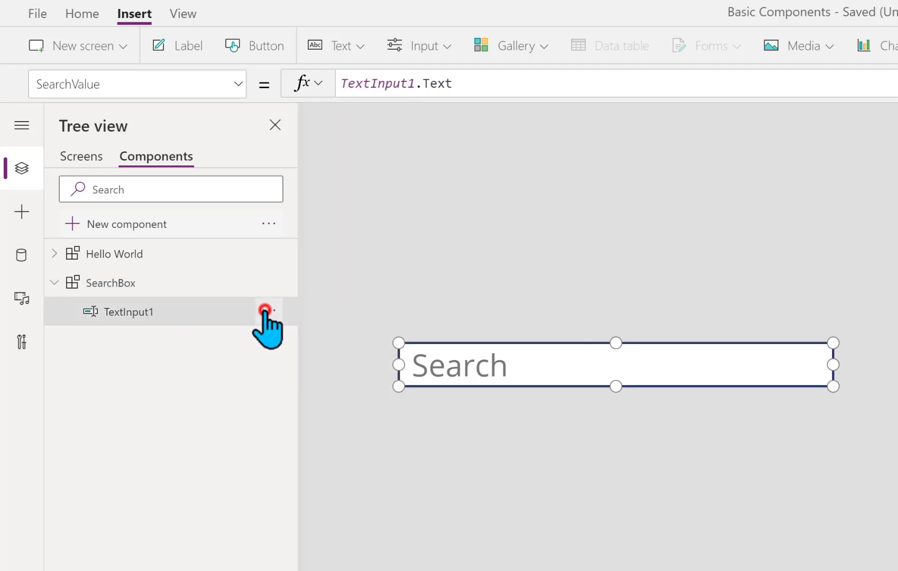
Rename TextInput1 to SearchInput in the Tree view
double_click(157, 306)
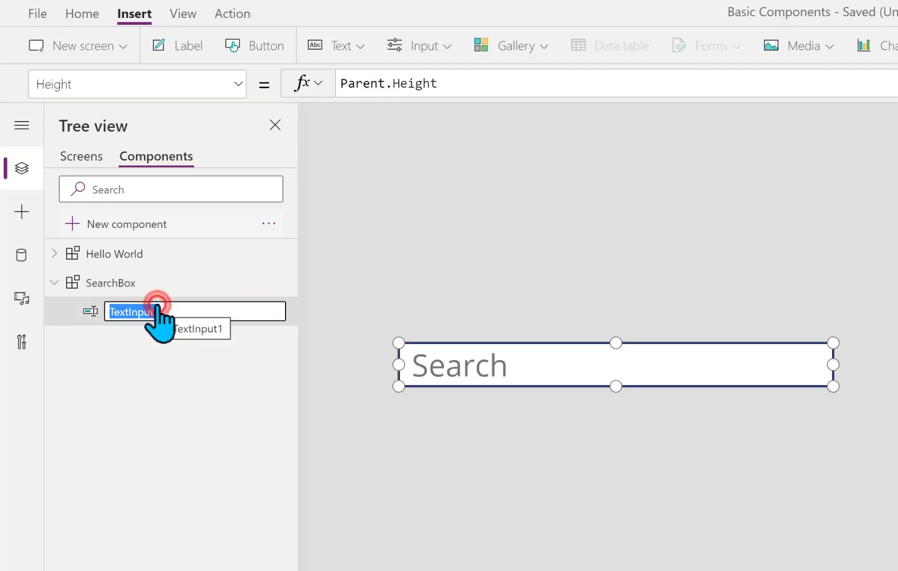
type("Se")
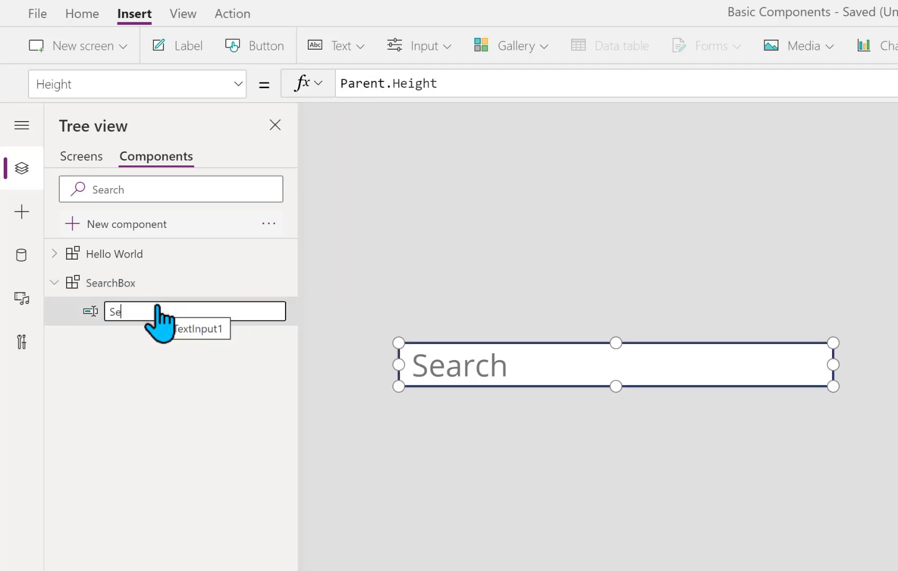
type("archInput")
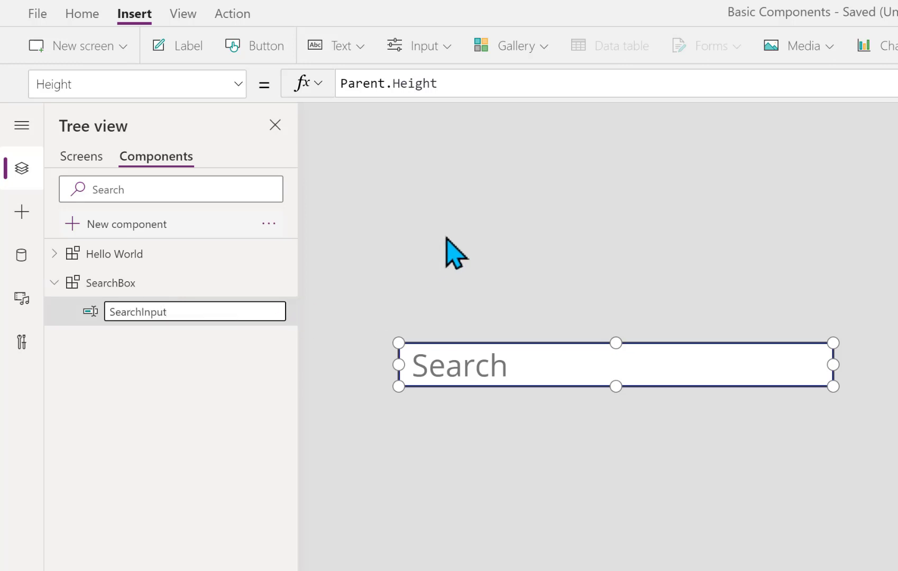
key("Return")
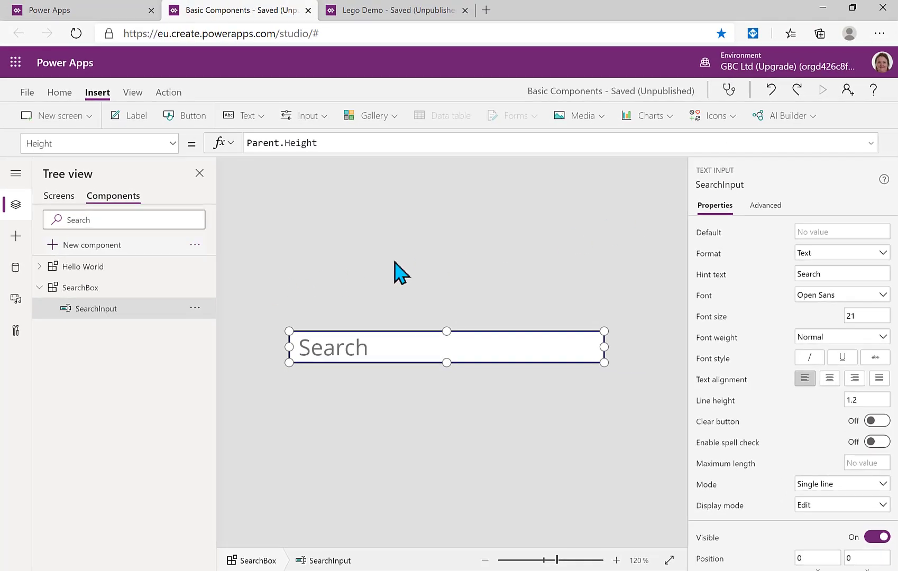
Insert a magnifier Search icon into SearchBox and set its Y position to 0
left_click(734, 118)
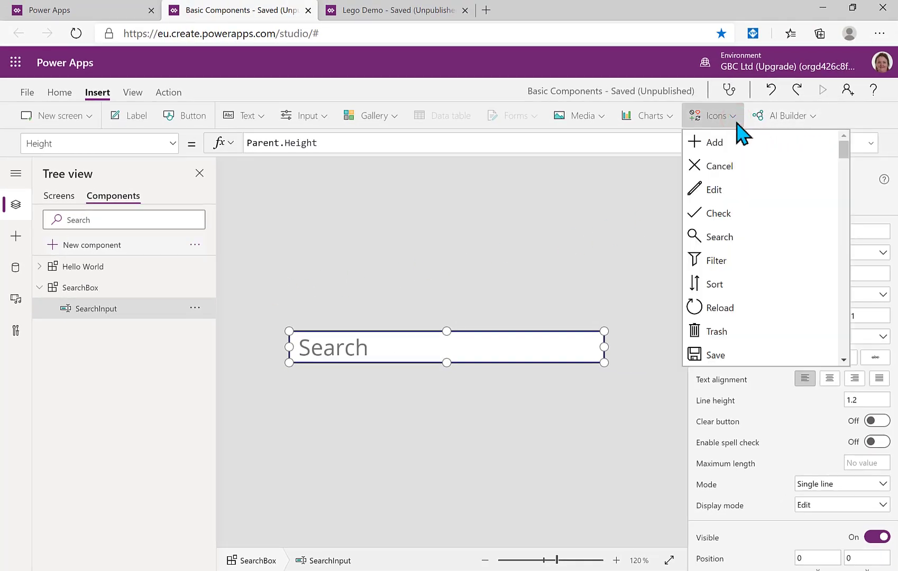
left_click(717, 238)
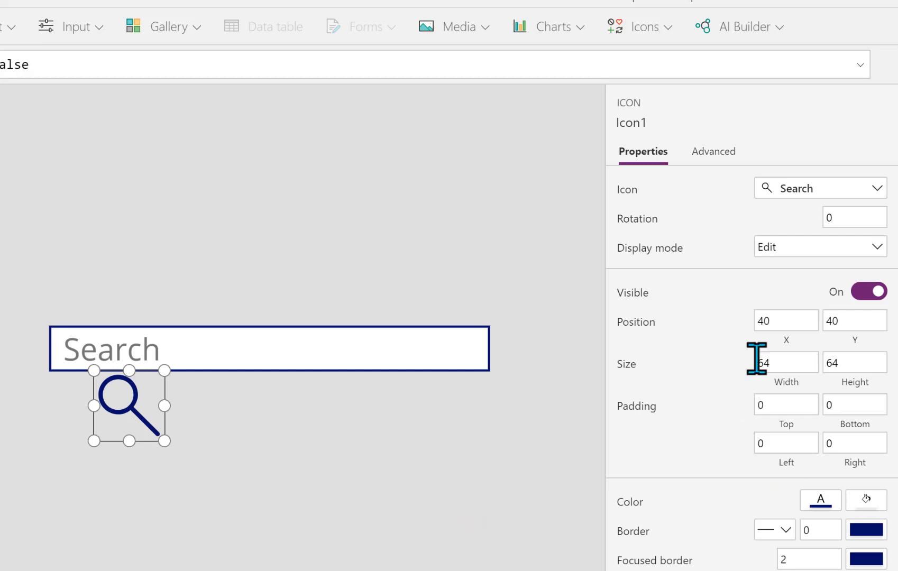
left_click(788, 321)
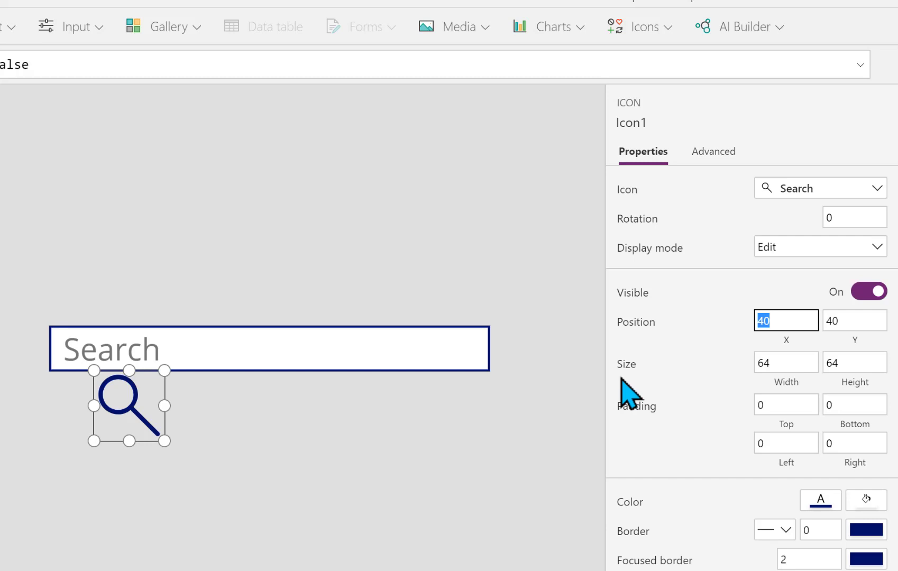
key("Tab")
type("0")
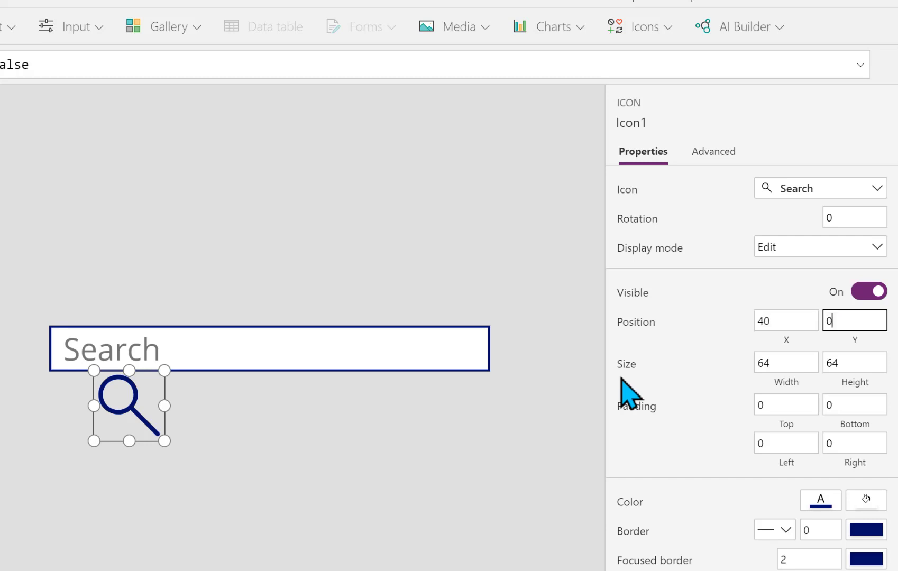
key("Tab")
left_click(846, 381)
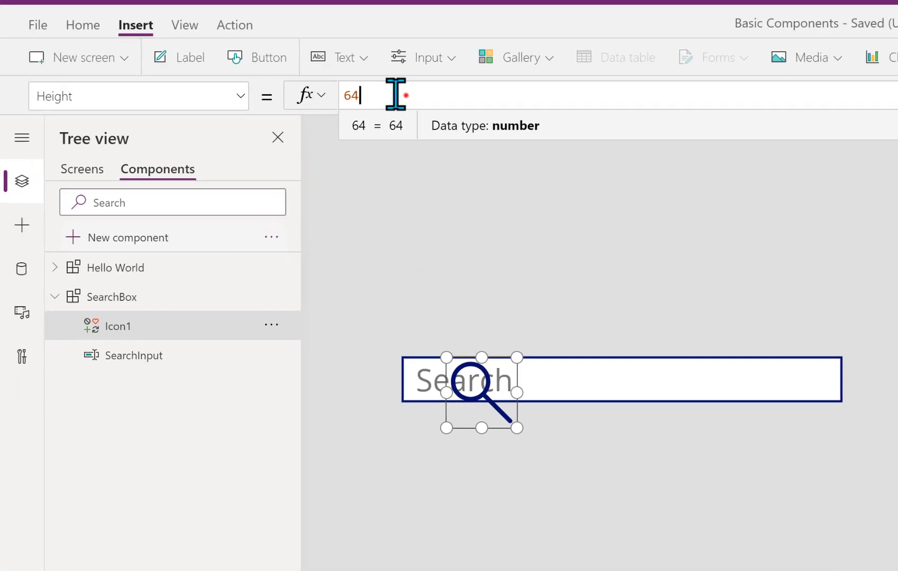
Set Icon1's Height to Parent.Height and its Width to Self.Height for a square icon
double_click(54, 64)
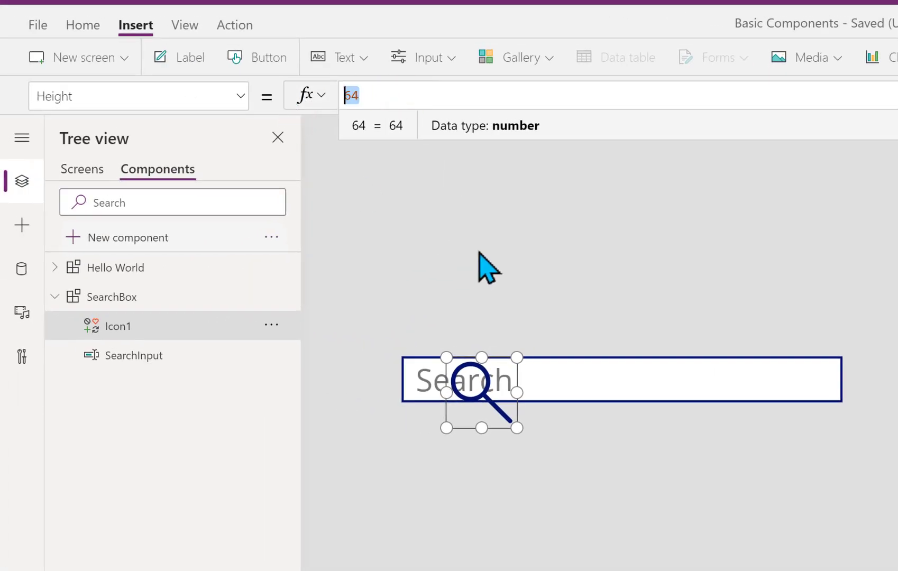
type("Pa")
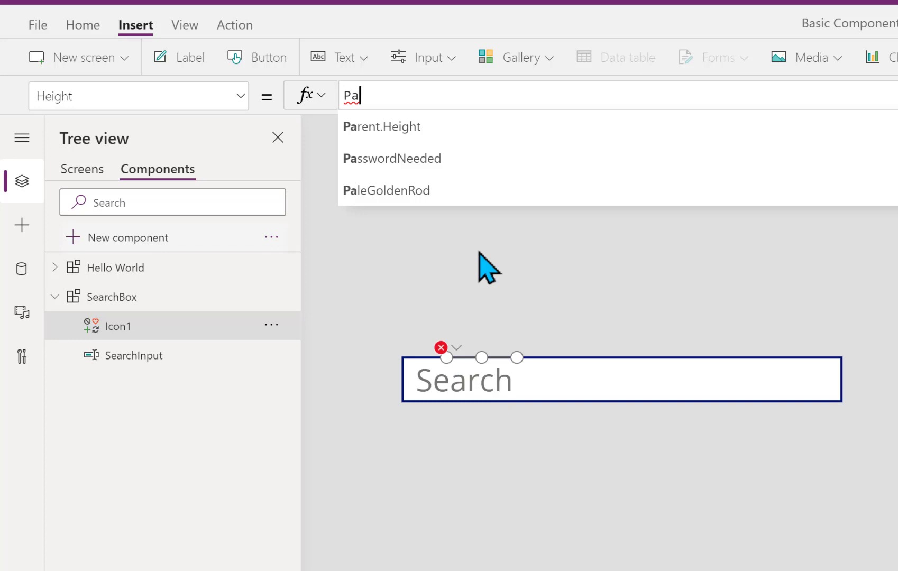
left_click(446, 131)
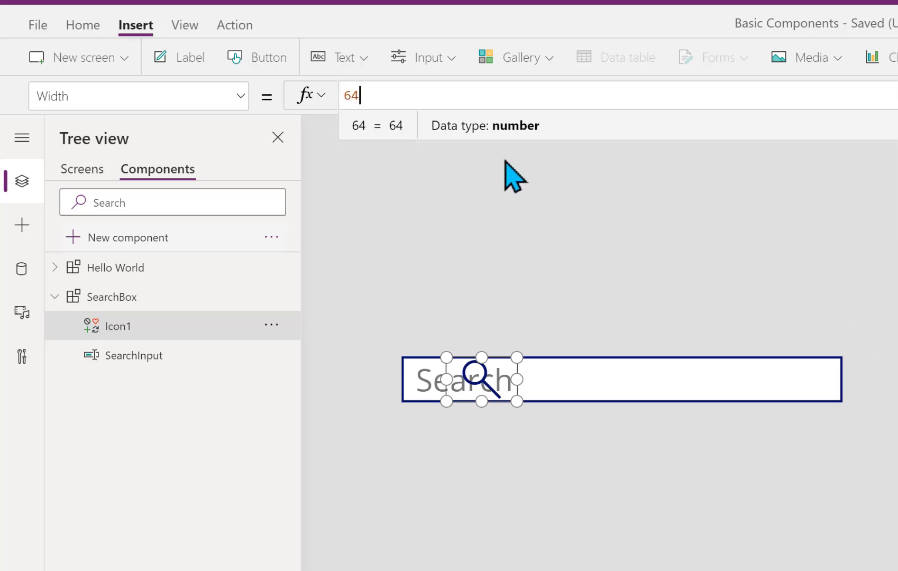
left_click(400, 100)
type("Self")
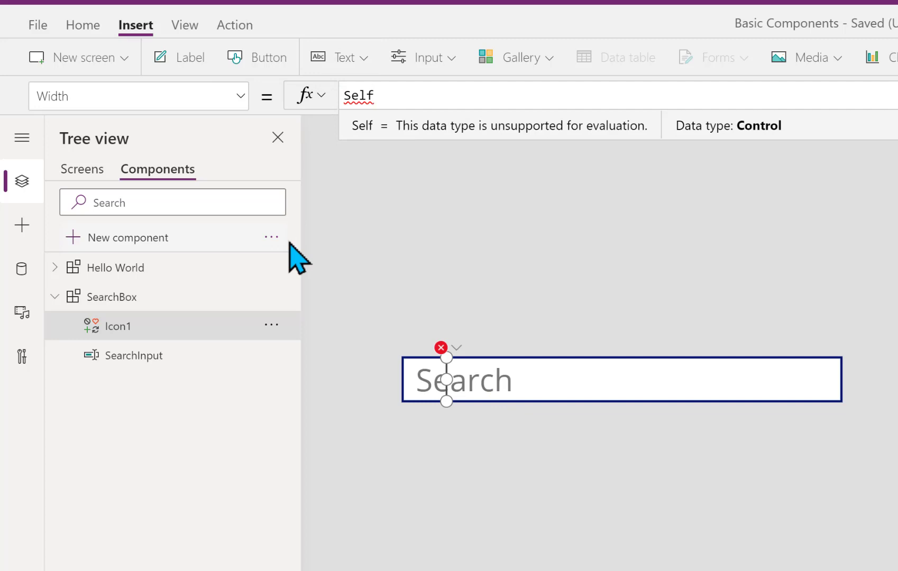
type(".he")
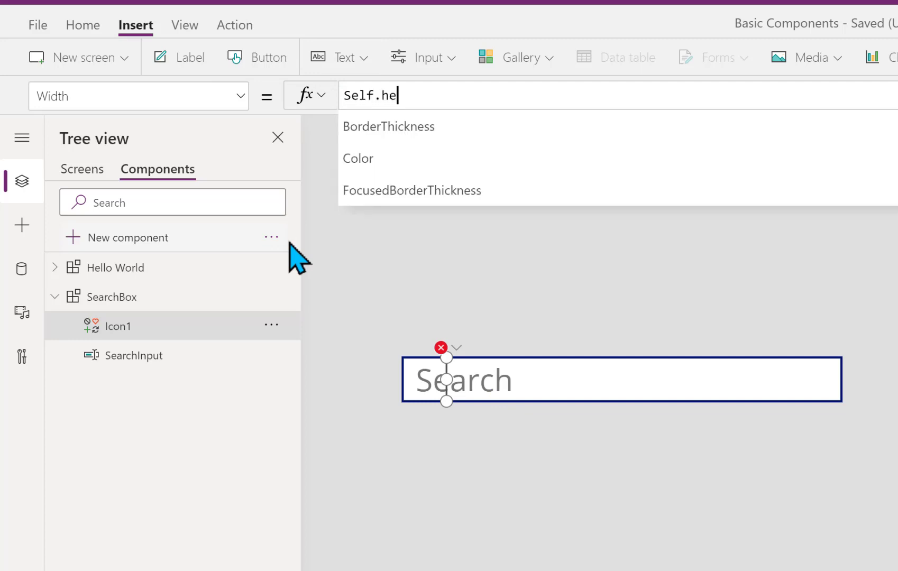
key("Tab")
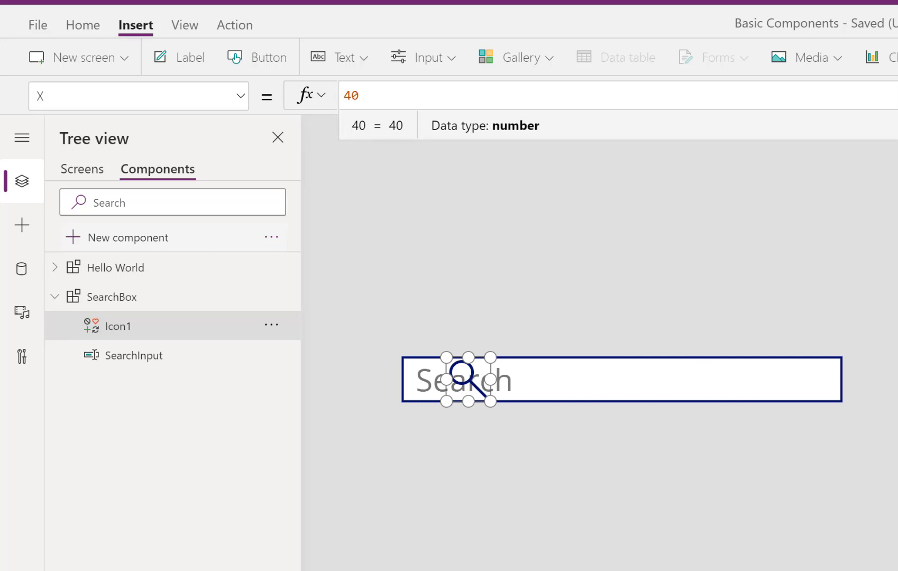
Set Icon1's X to Parent.Width-Self.Width, then select the SearchBox component
key("BackSpace")
key("BackSpace")
type("pa")
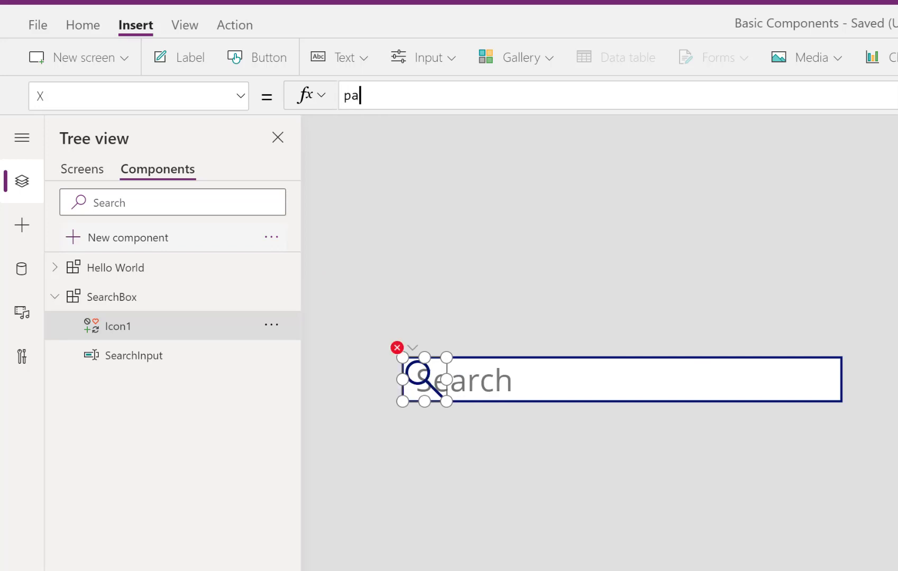
type("rent.w")
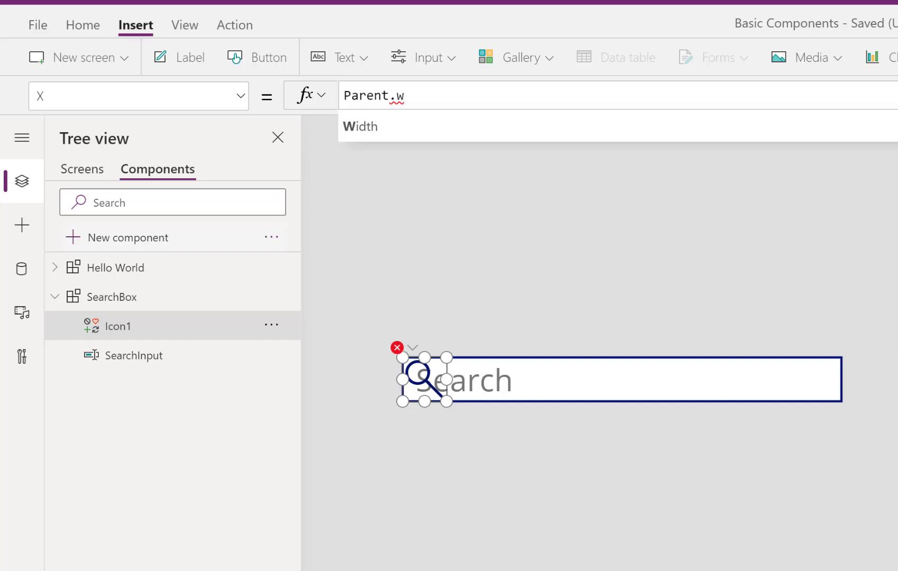
left_click(498, 138)
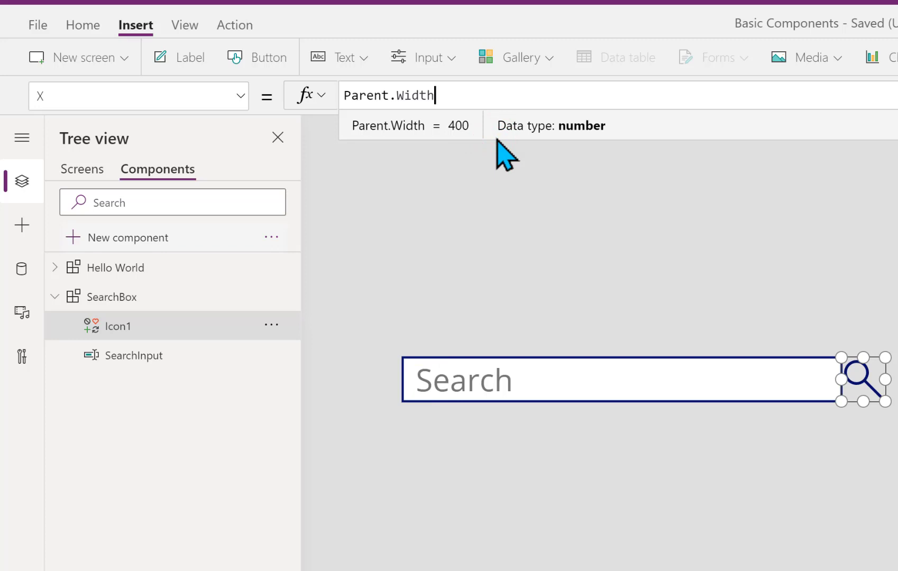
type("-")
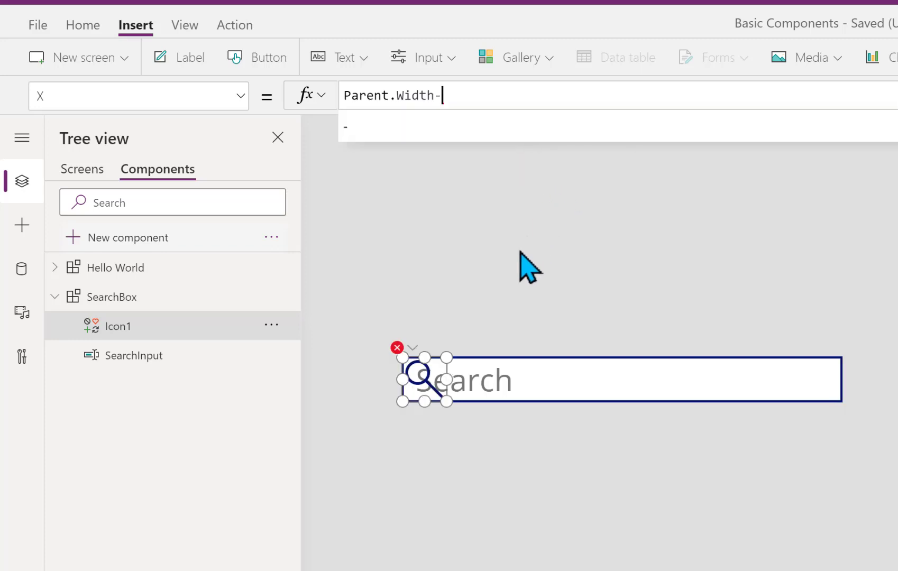
type("sel")
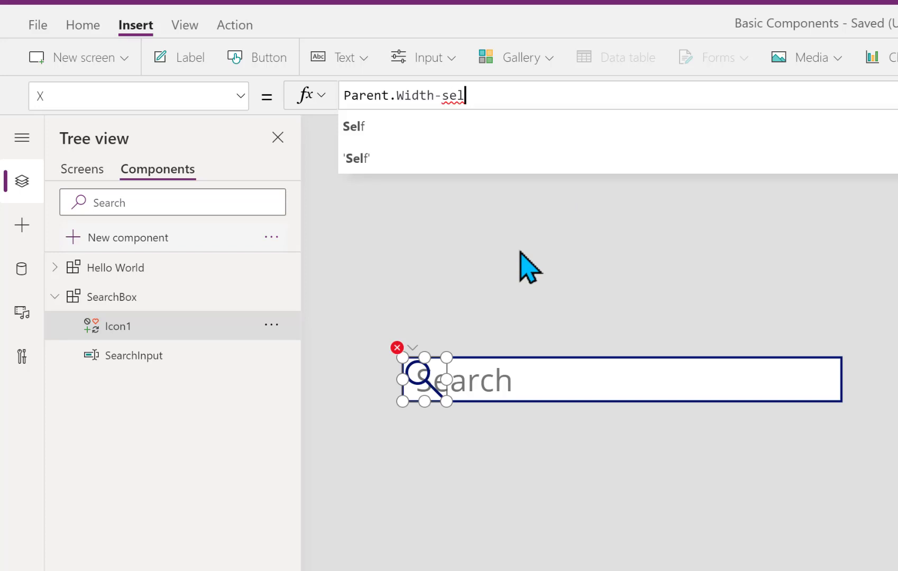
key("Tab")
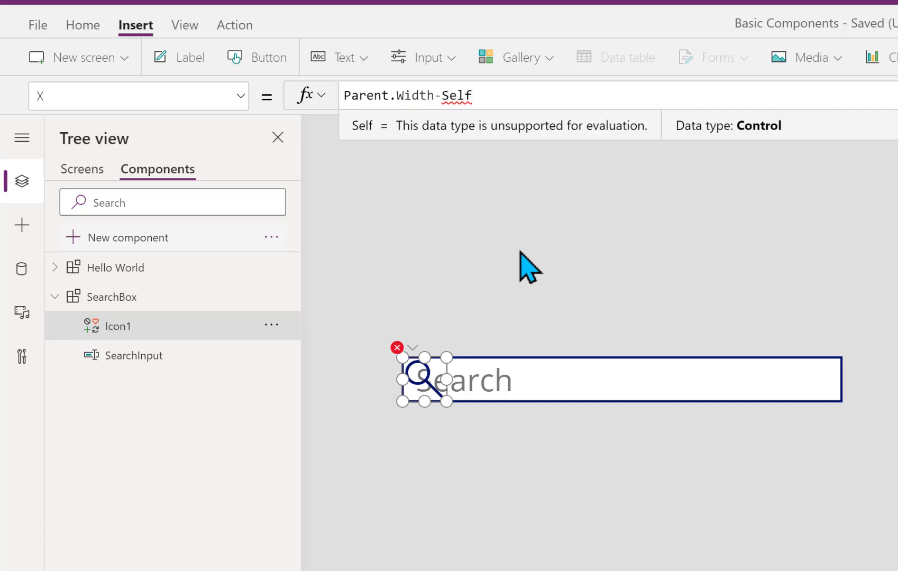
type(".w")
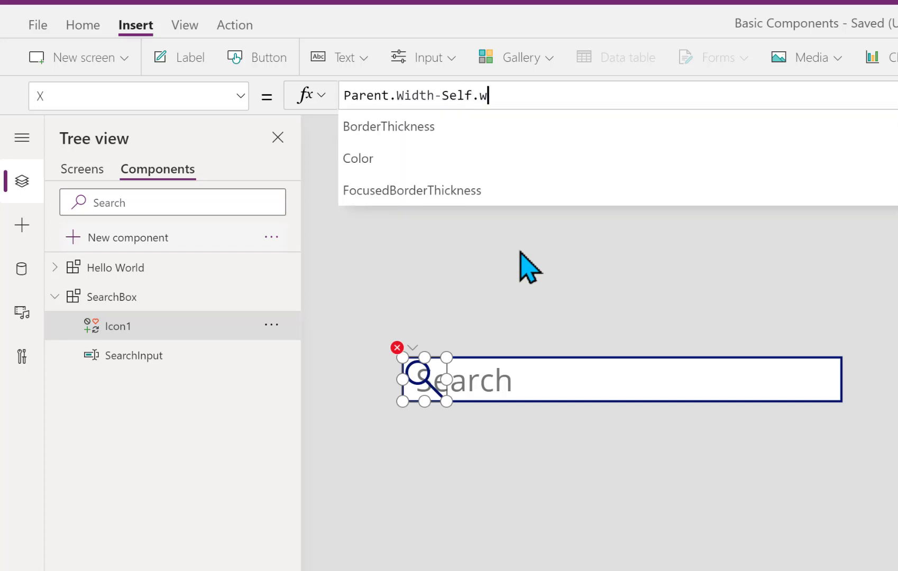
key("Tab")
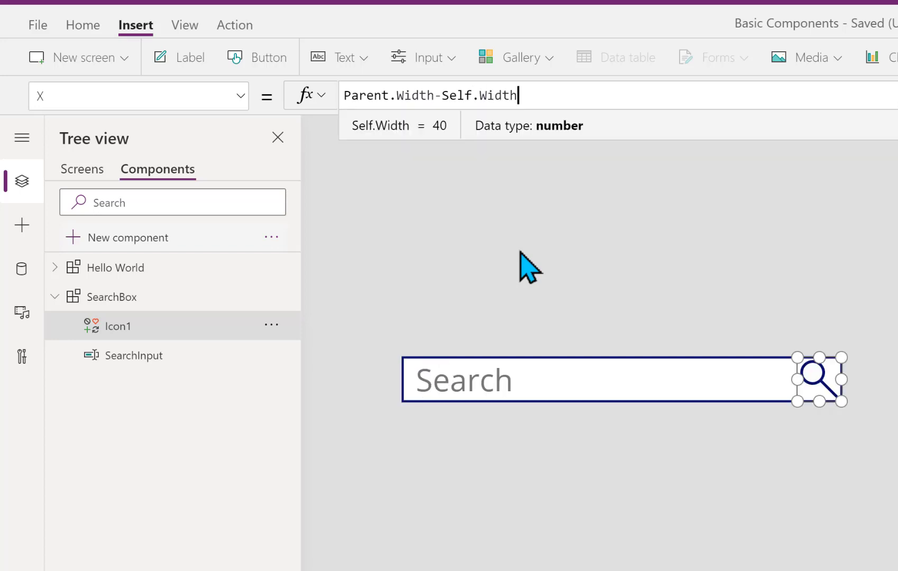
left_click(587, 275)
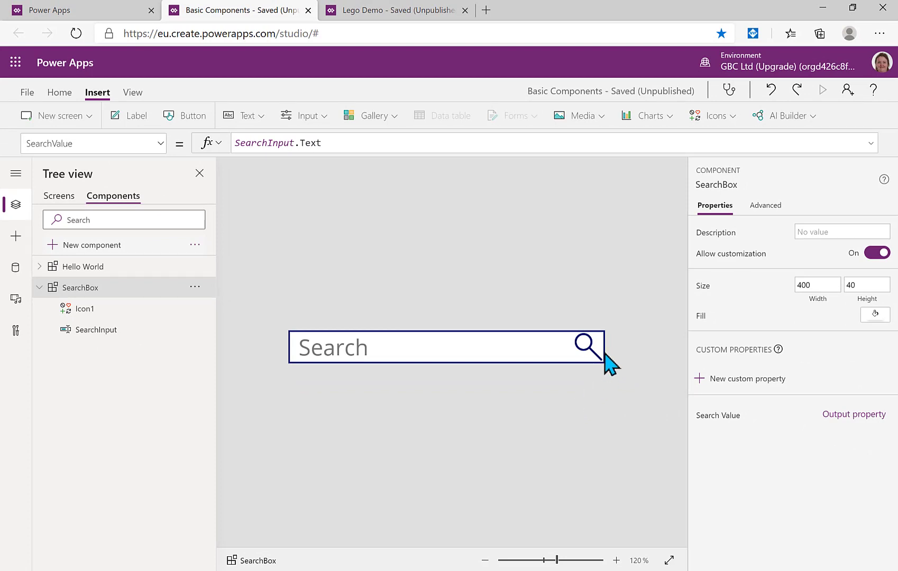
Open Icon1's Icon formula in the expanded editor and add an empty line above Icon.Search
left_click(581, 350)
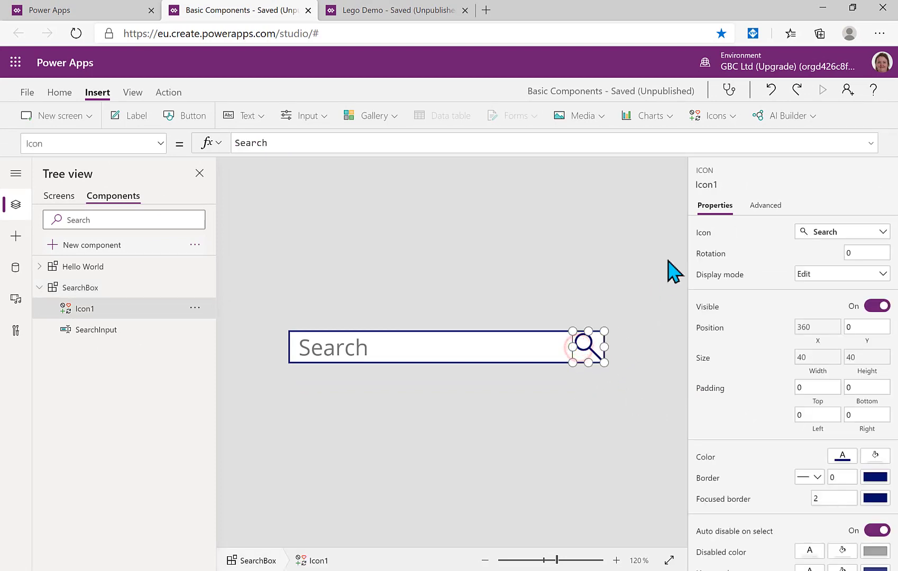
left_click(706, 233)
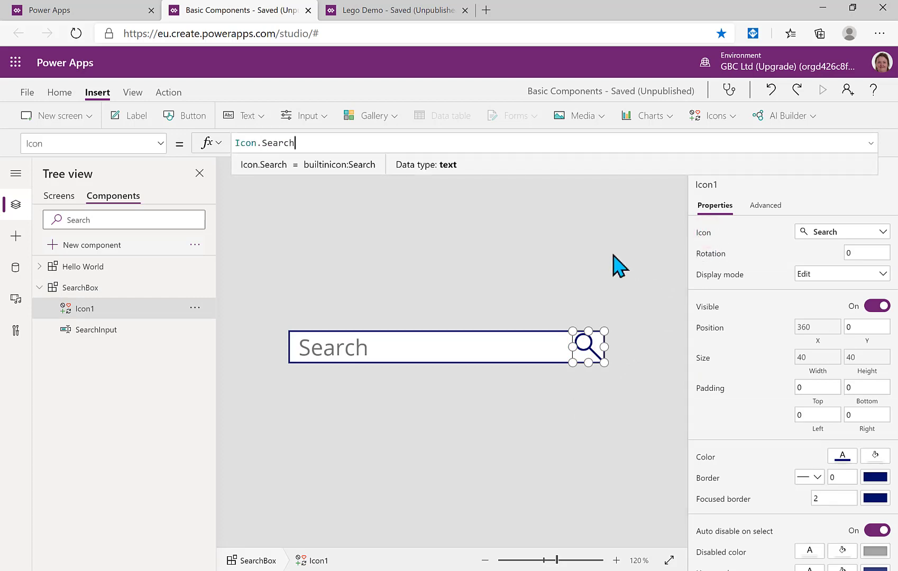
left_click(871, 142)
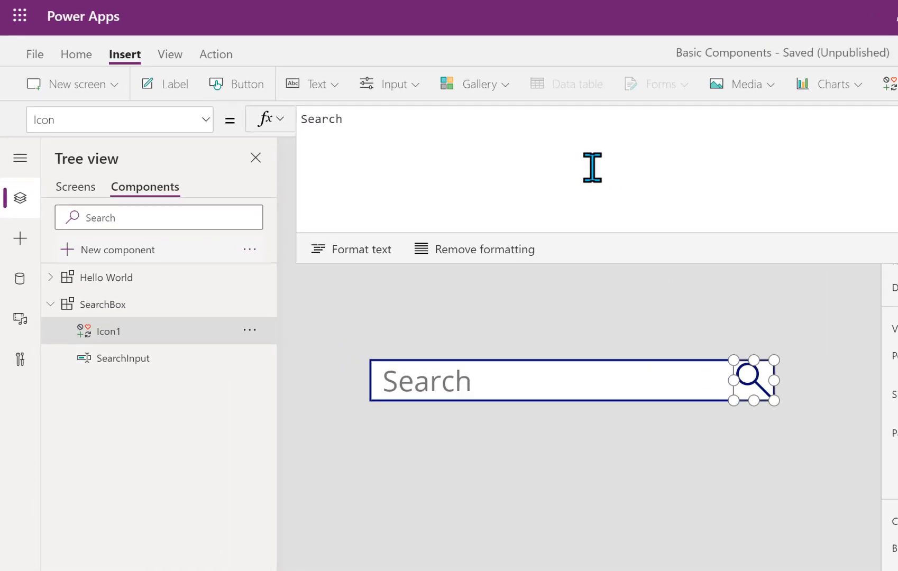
left_click(387, 142)
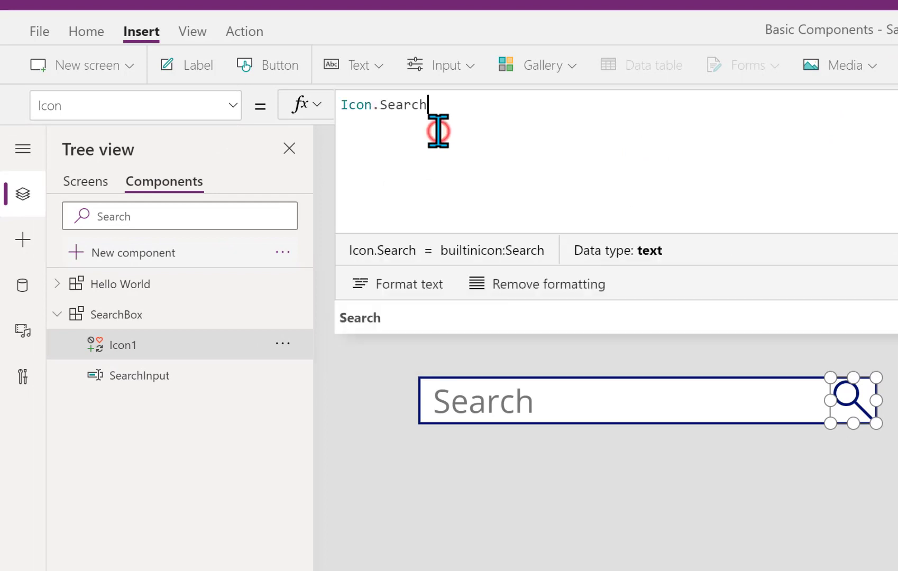
key("Left")
key("Left")
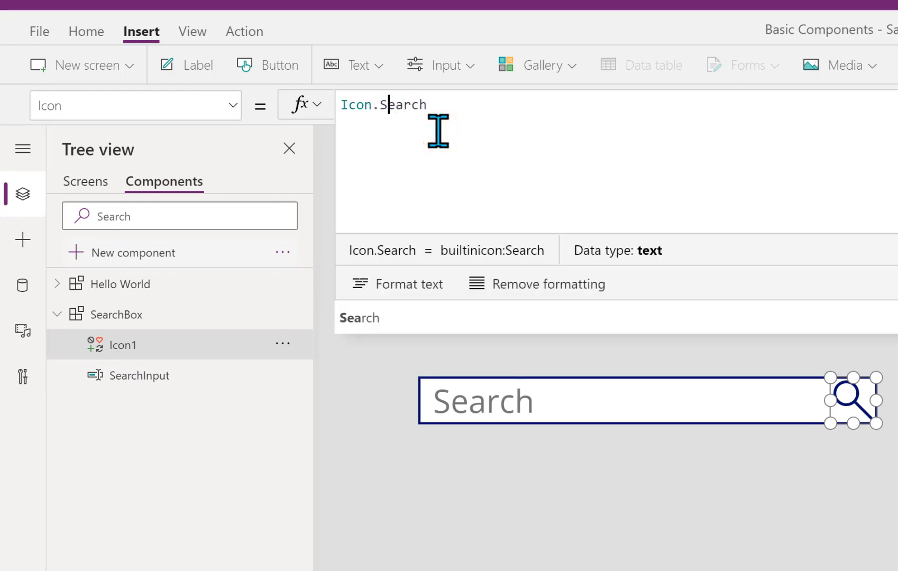
key("Home")
key("Return")
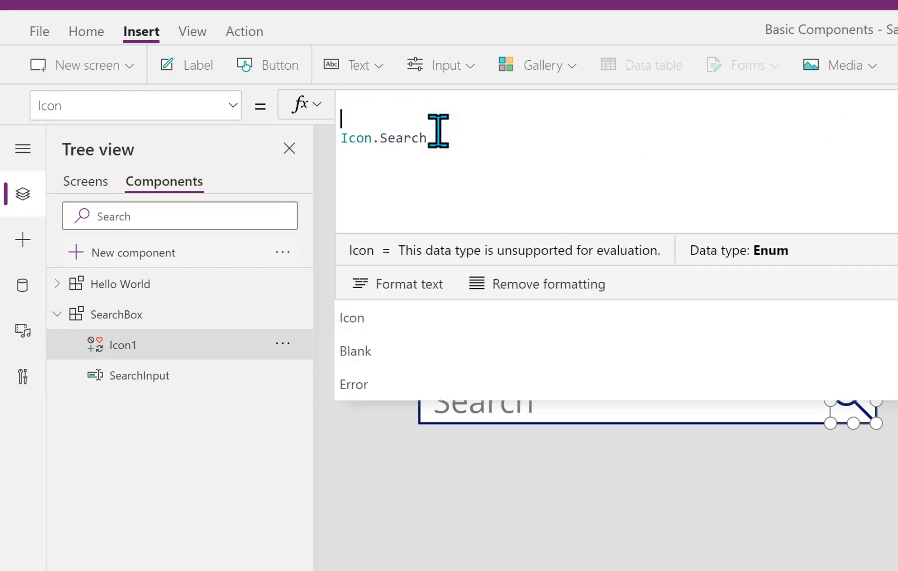
key("Up")
Write the If condition IsBlank(SearchInput.Text) at the top of the Icon formula
type("If")
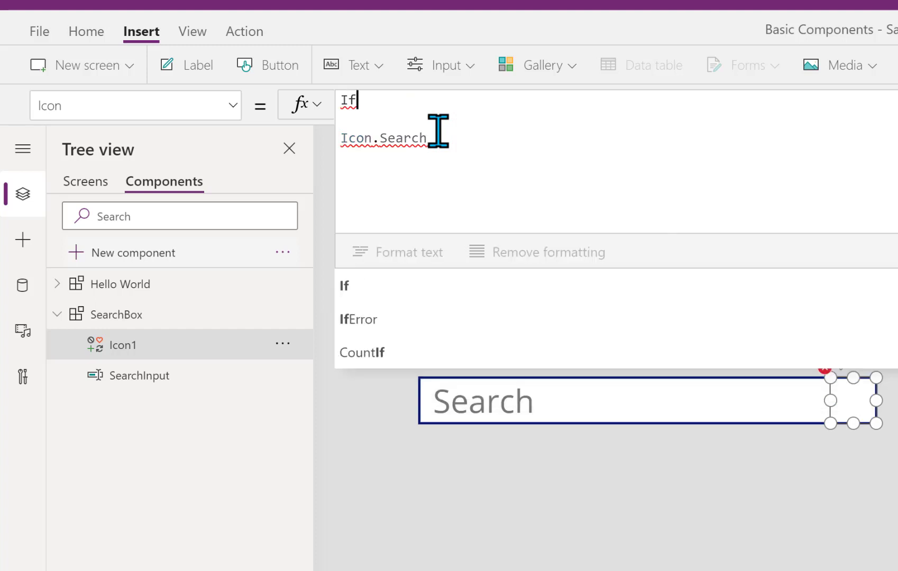
type("(")
key("Return")
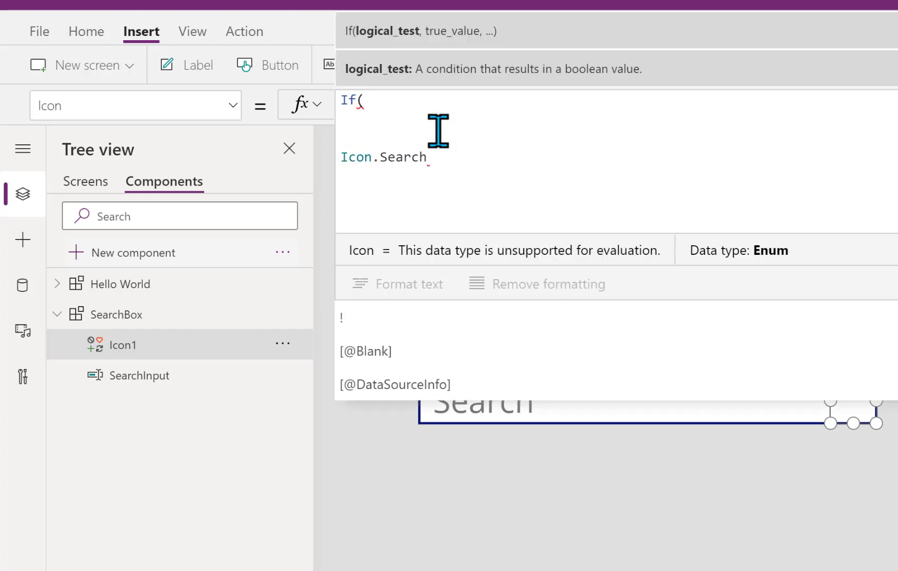
type("is")
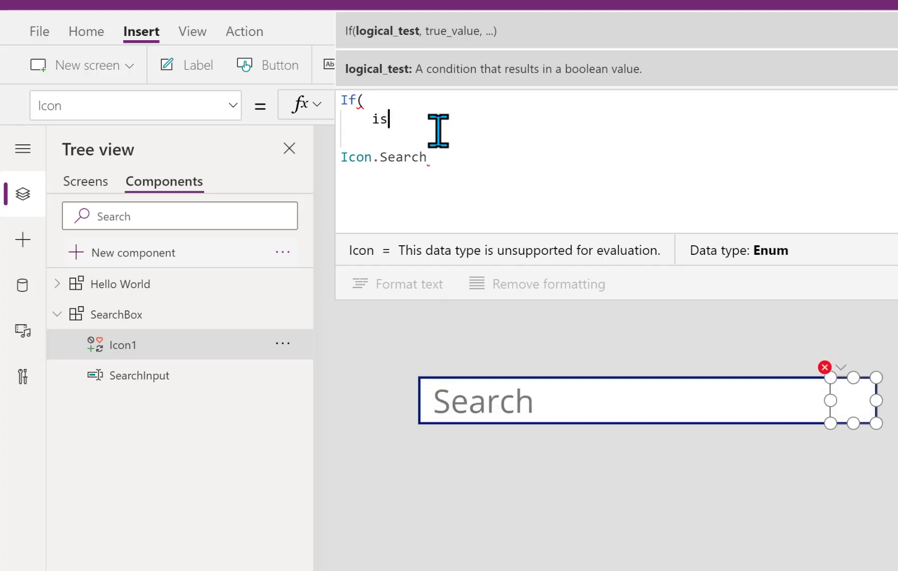
type("bl")
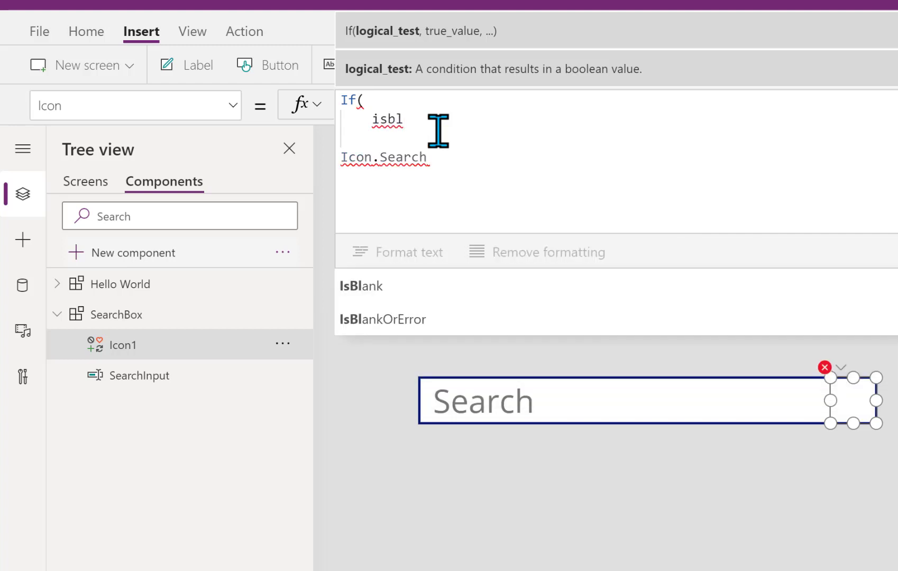
left_click(374, 286)
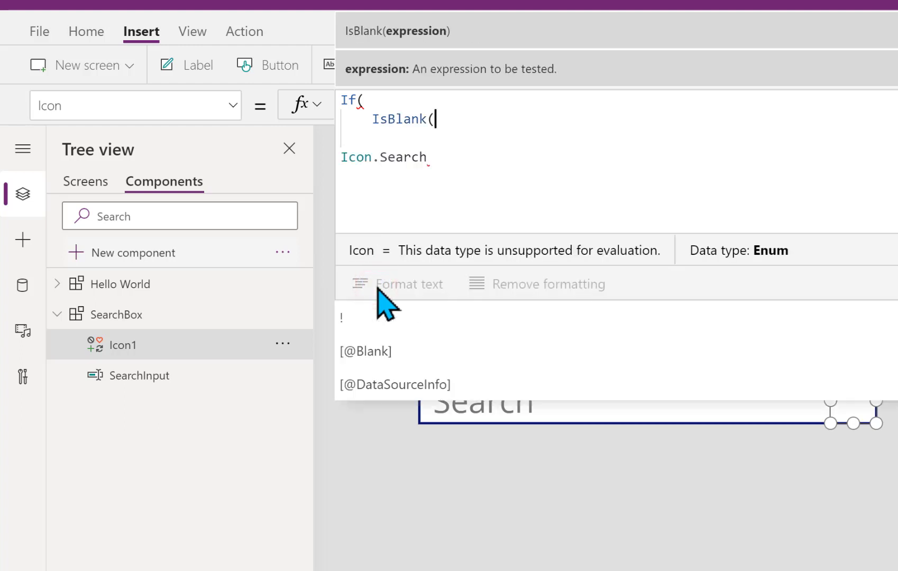
type("searchin")
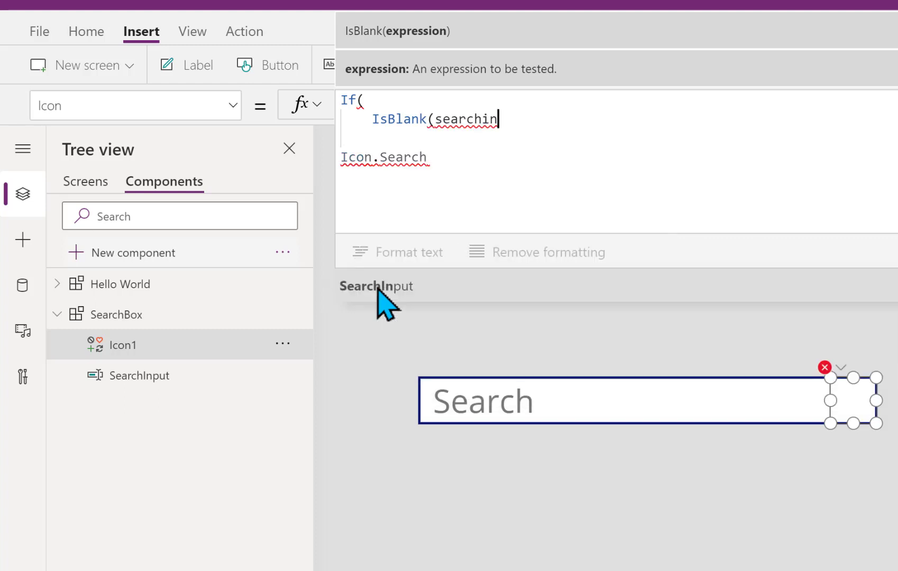
left_click(378, 290)
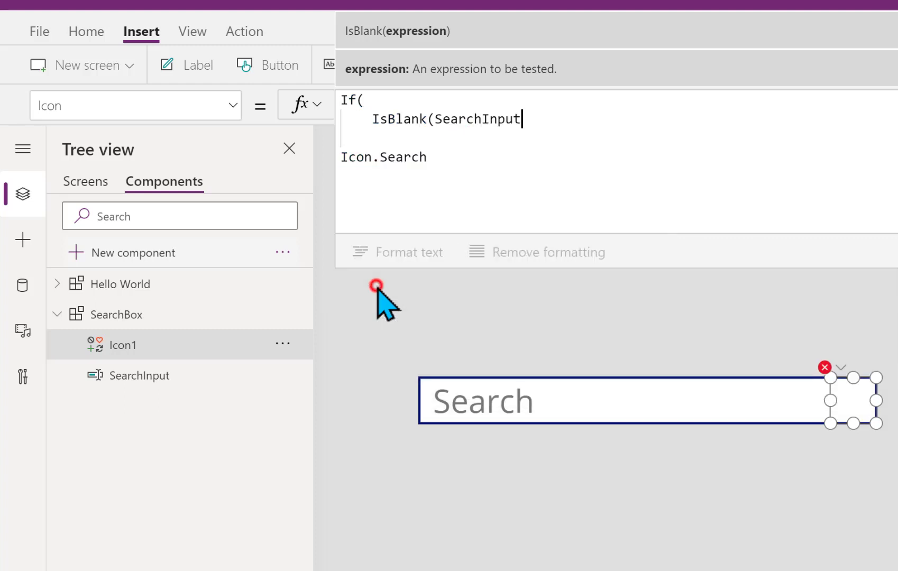
type(".t")
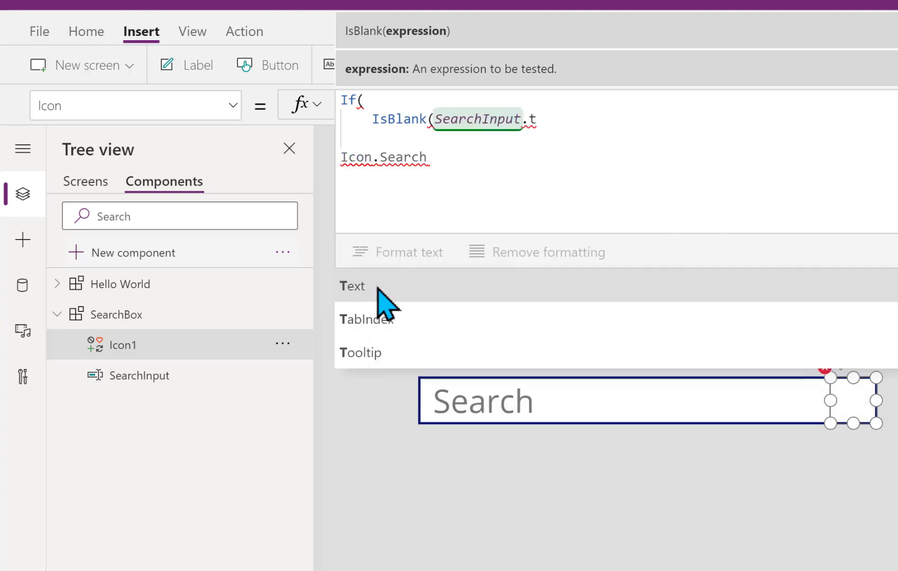
left_click(377, 288)
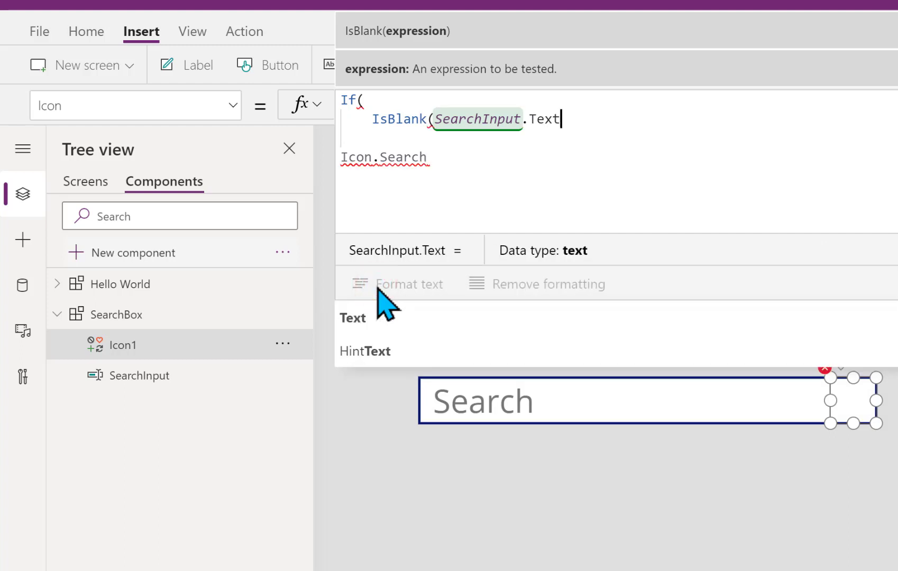
type("),")
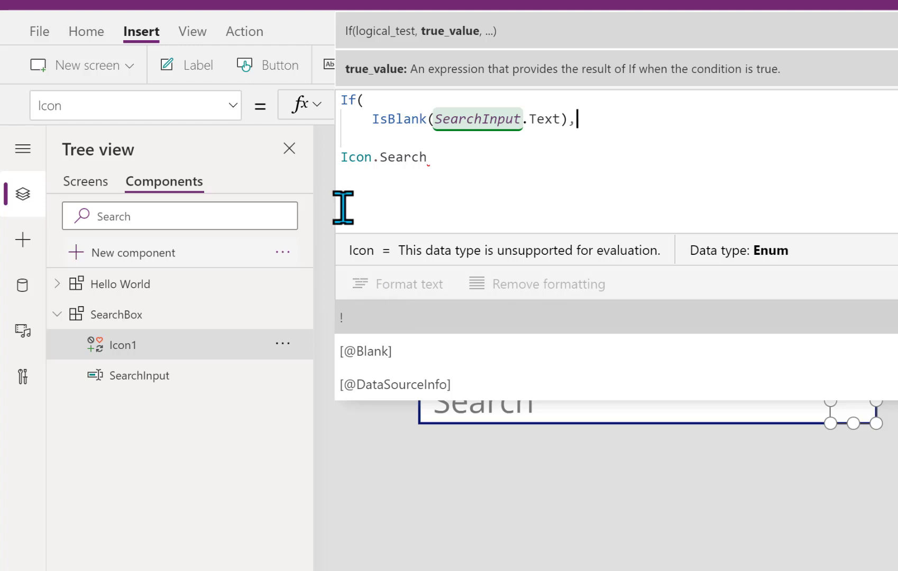
Finish the branches as Icon.Search and Icon.Cancel, close the If, and format the text
left_click(341, 167)
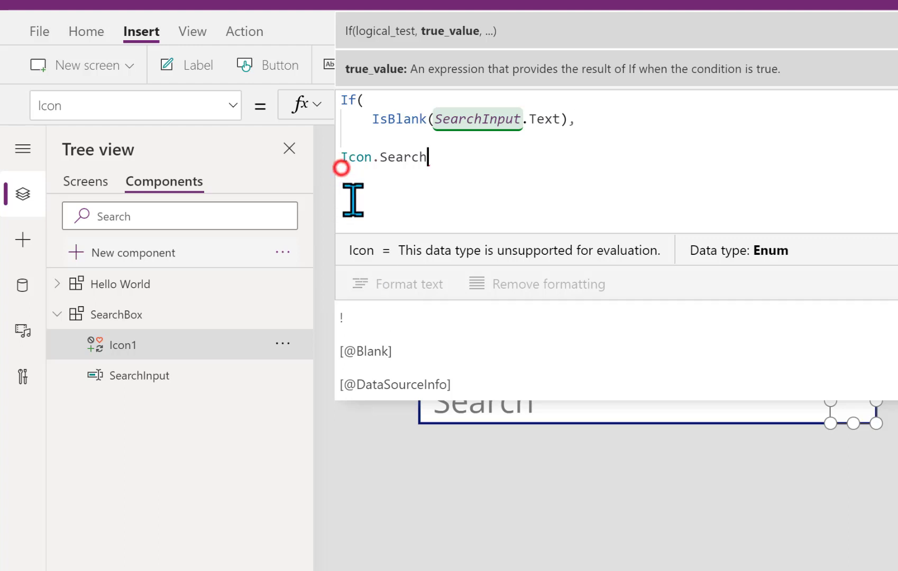
left_click(339, 159)
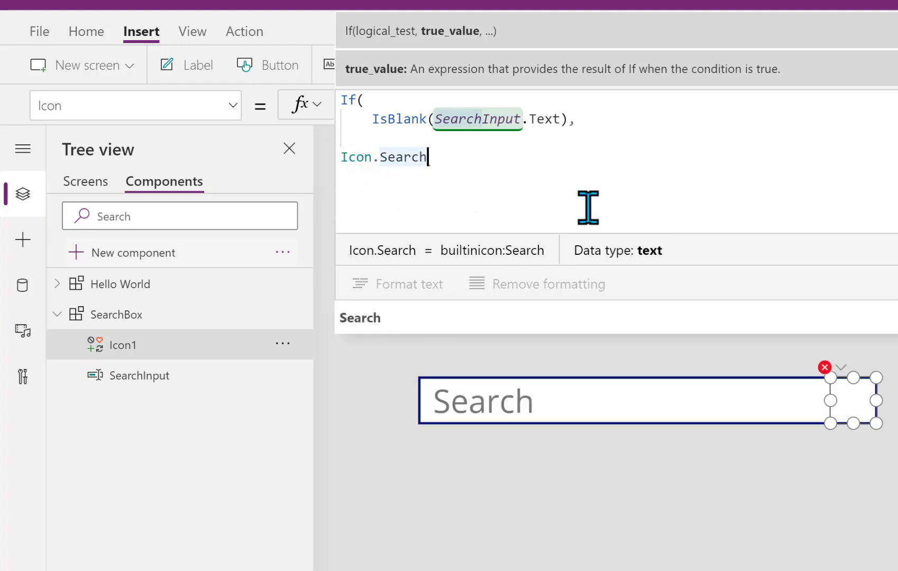
type(",")
key("Return")
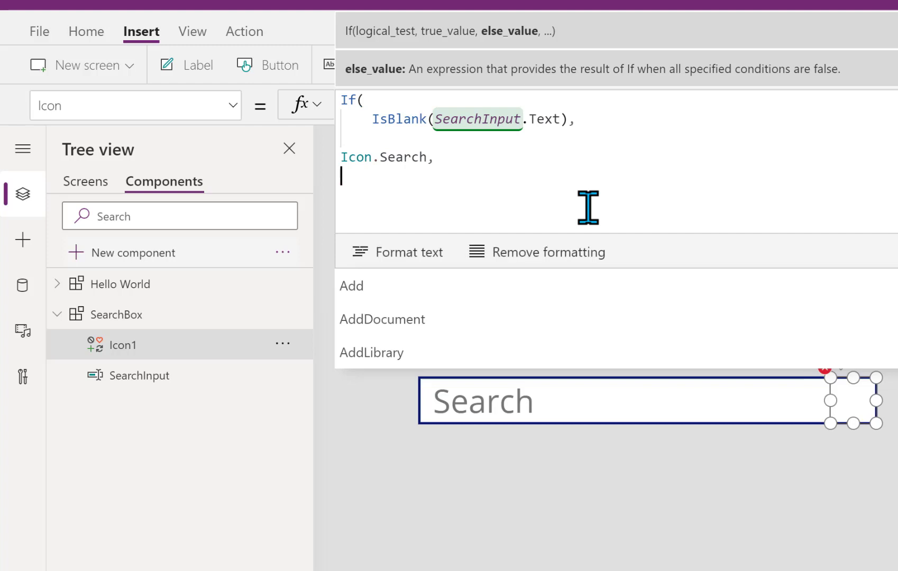
type("icon")
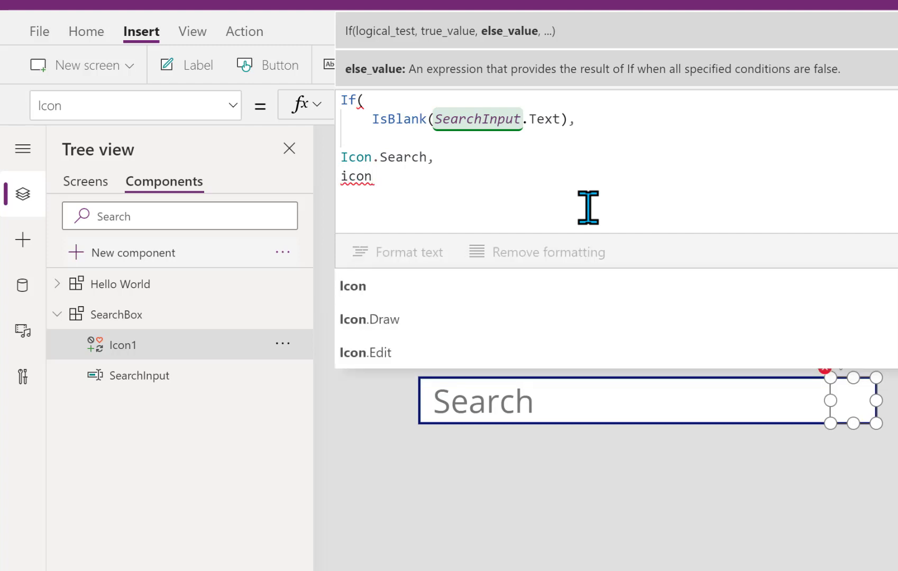
type(".ca")
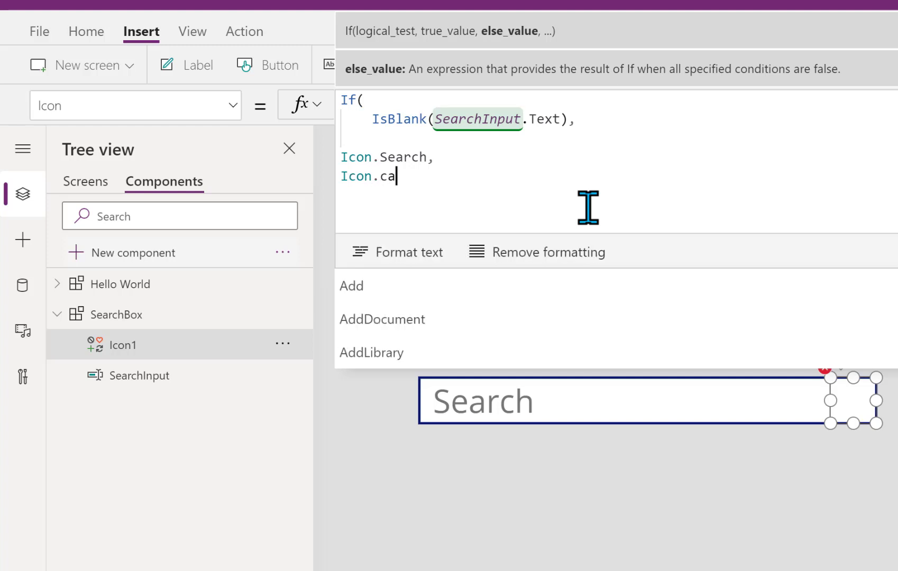
type("n")
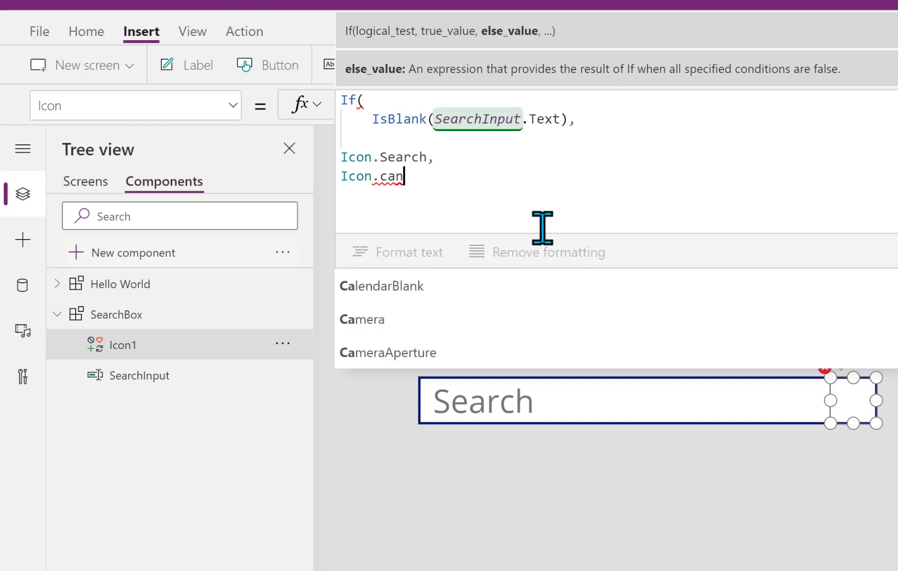
left_click(382, 286)
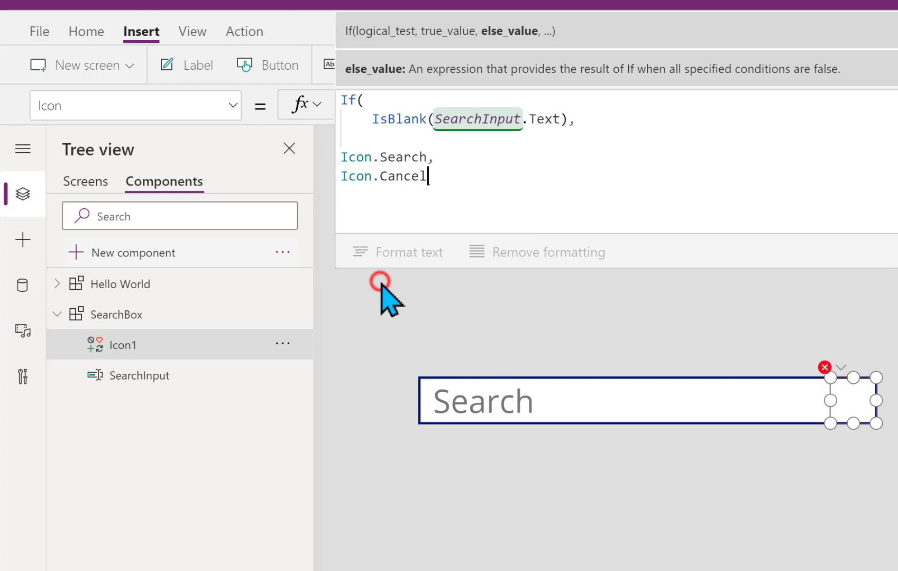
type(")")
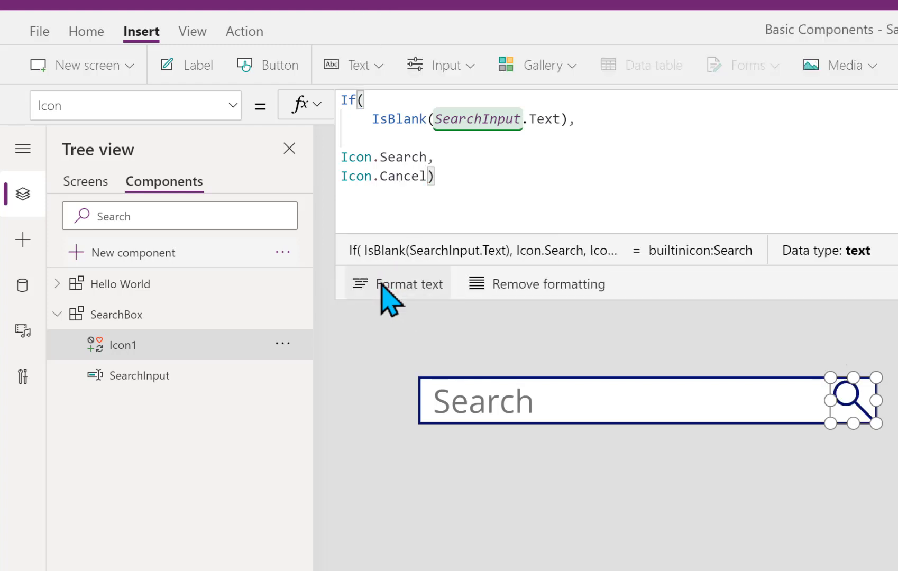
left_click(379, 284)
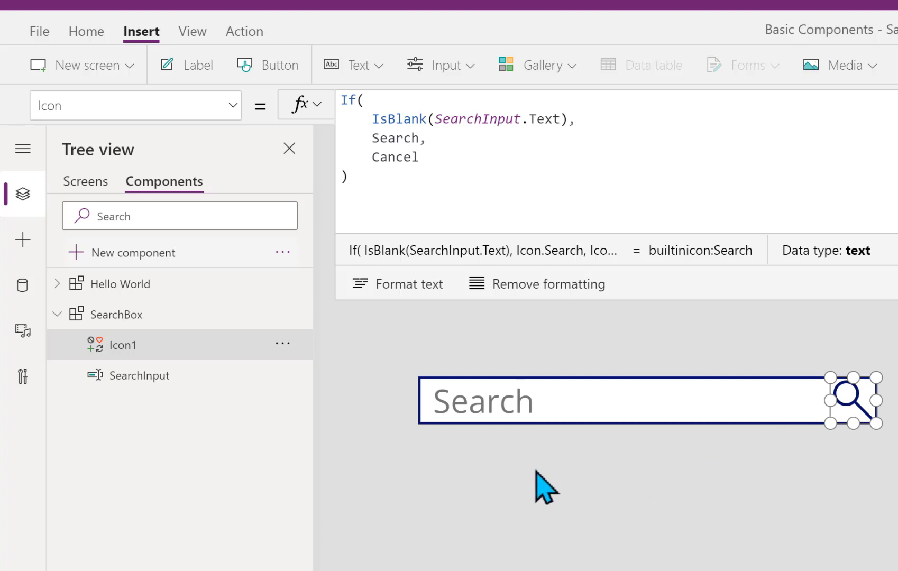
Insert the custom SearchBox component on Screen1 and drag it below the Text label
left_click(80, 182)
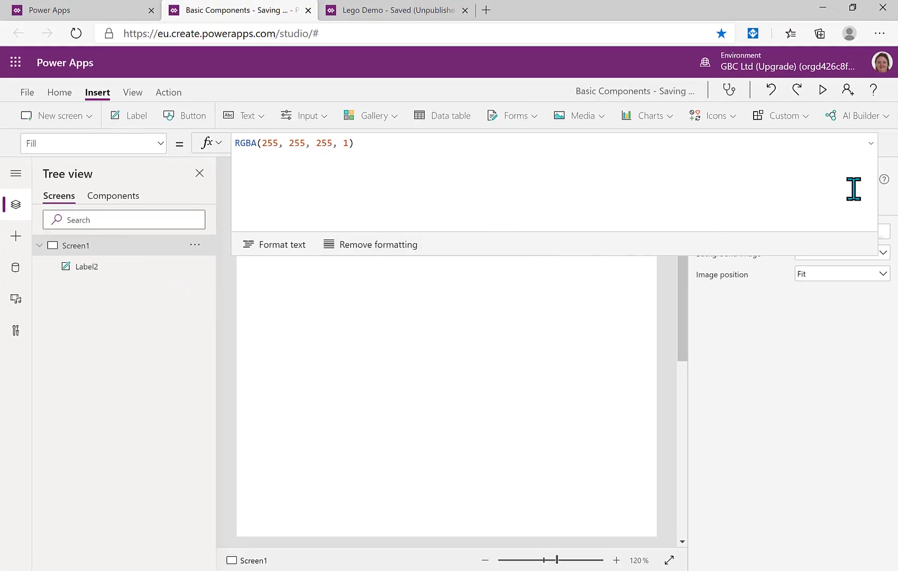
left_click(870, 144)
left_click(805, 113)
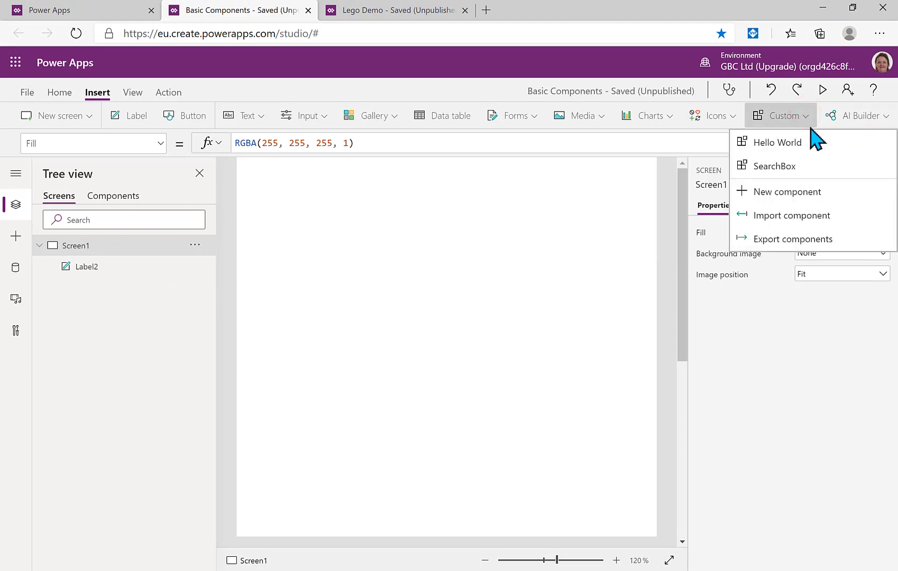
left_click(781, 167)
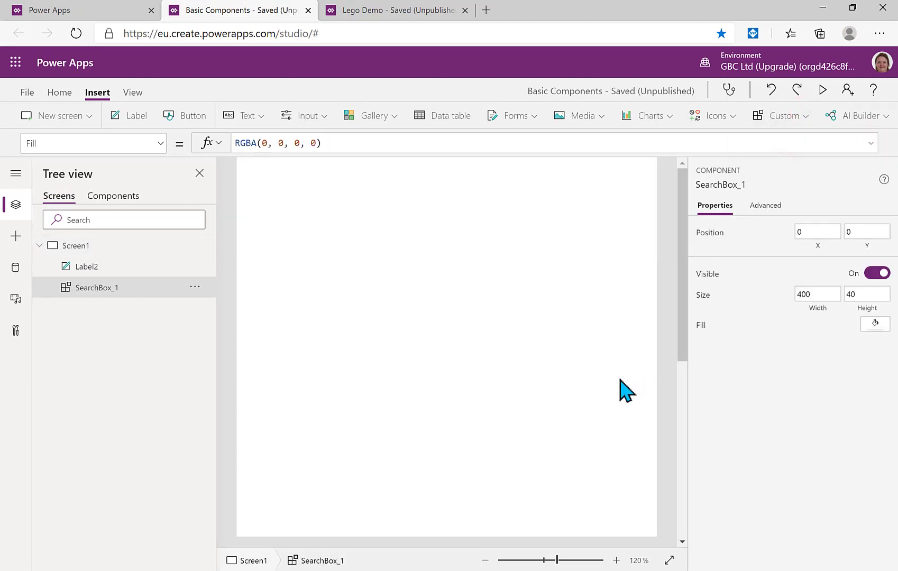
left_click(485, 560)
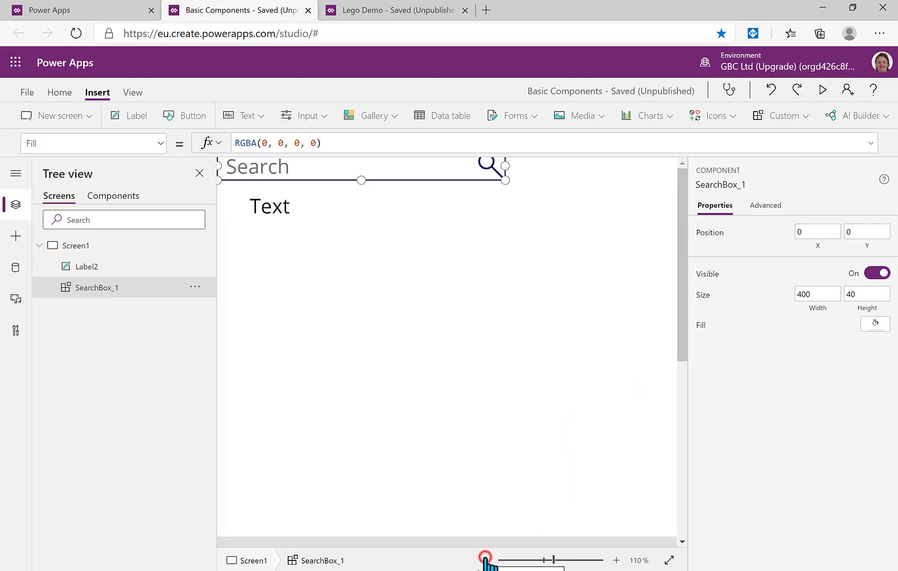
left_click(485, 561)
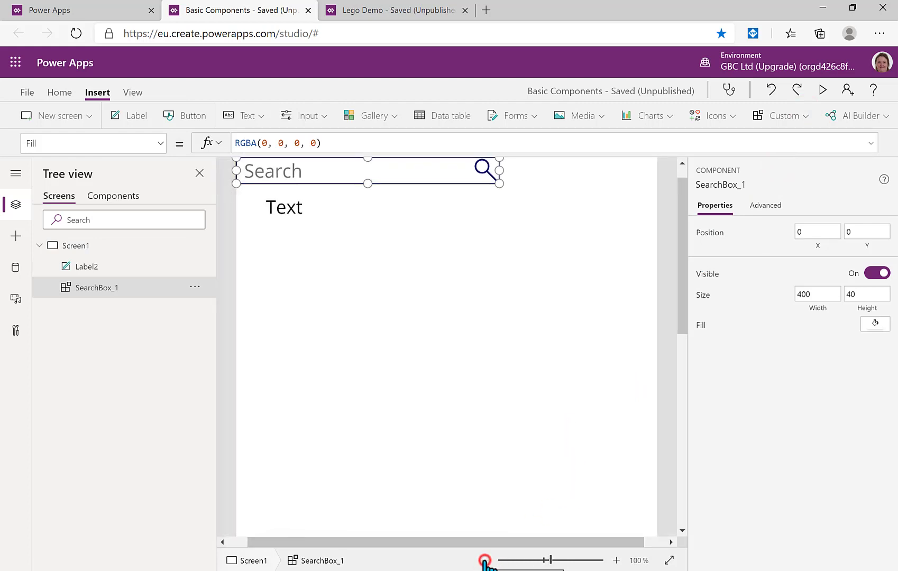
left_click_drag(401, 165, 455, 305)
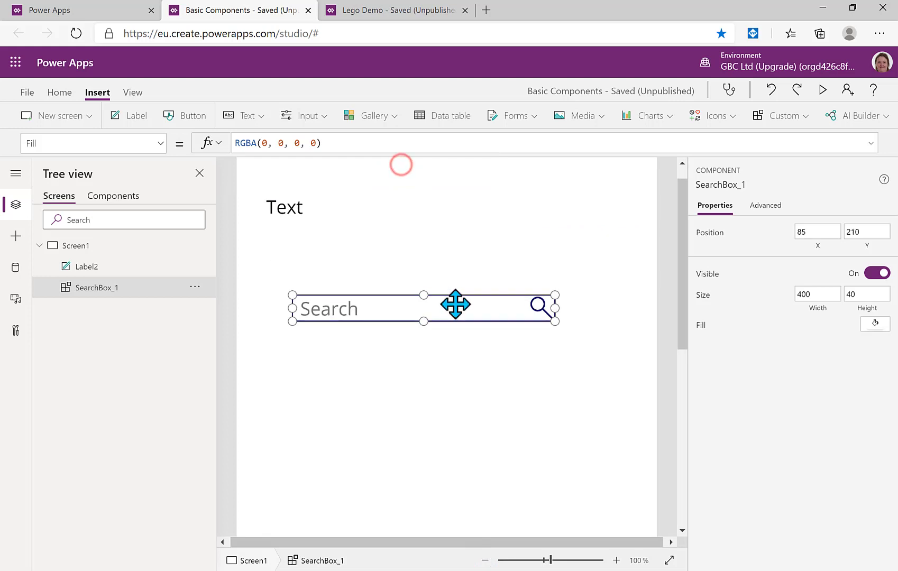
Preview the app, type 'asdsad' in the search box to see the cancel icon, then close preview
left_click(823, 90)
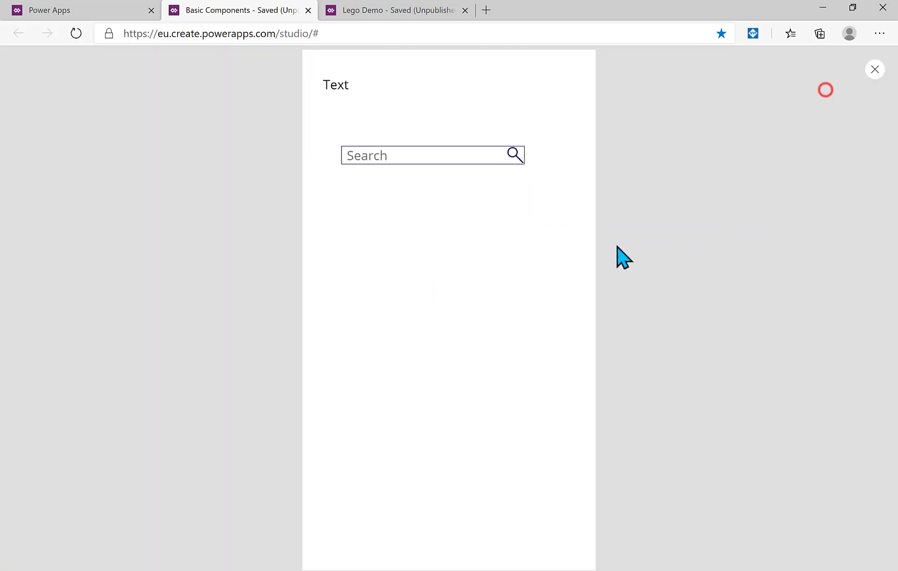
left_click(430, 159)
type("asdsad")
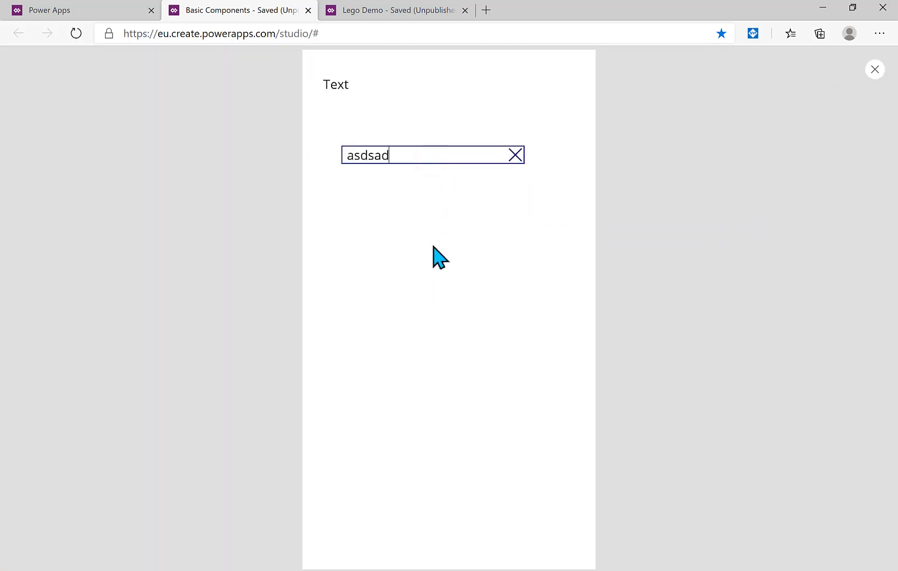
left_click(875, 70)
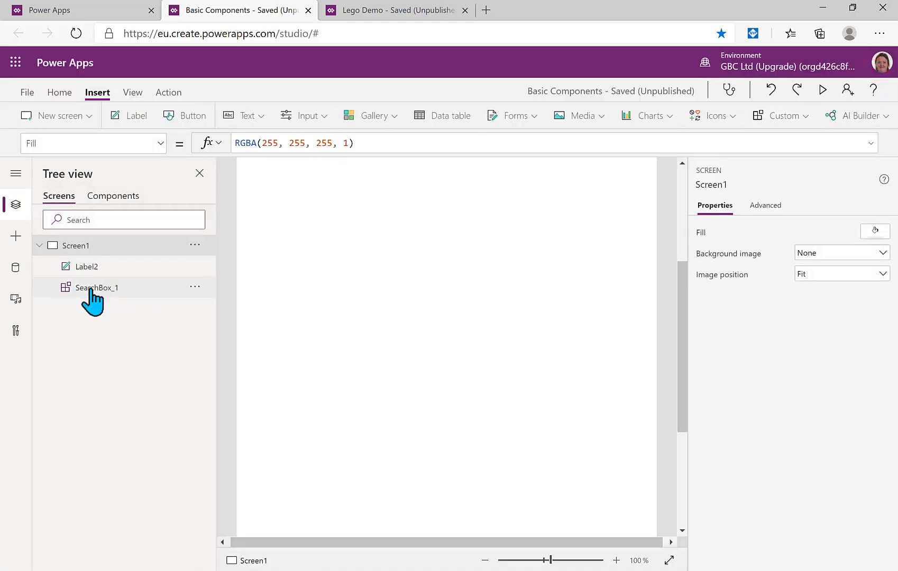
Replace Icon1's OnSelect formula false with Reset(SearchInput) in the SearchBox component
left_click(111, 197)
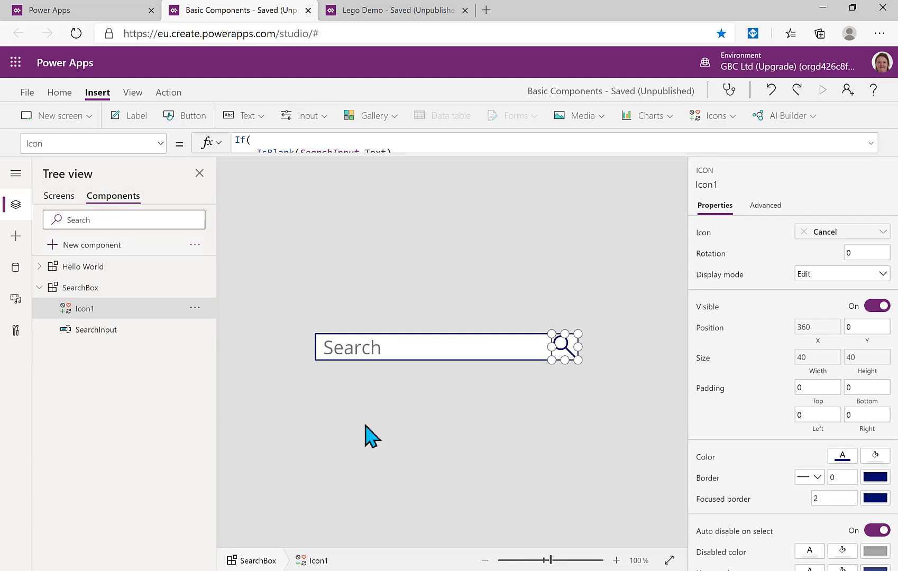
left_click(175, 92)
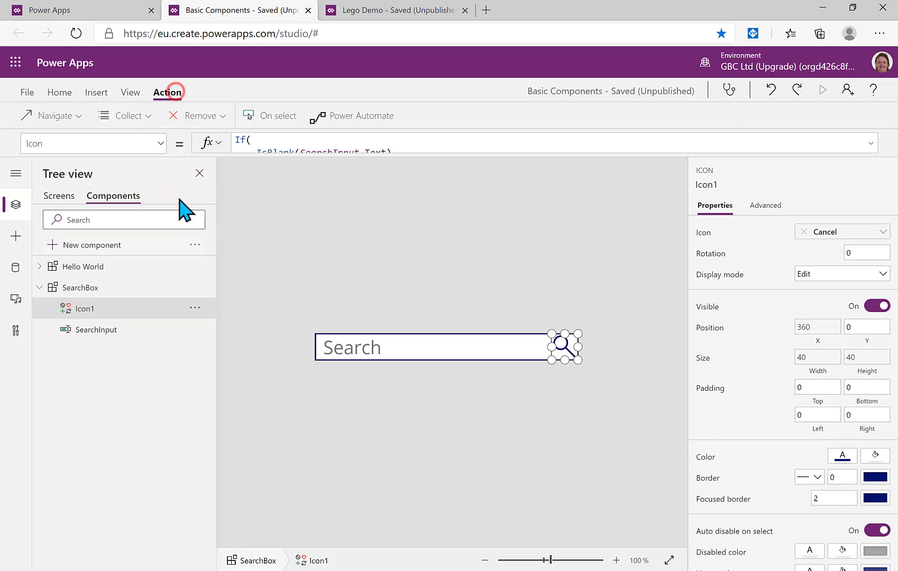
left_click(263, 116)
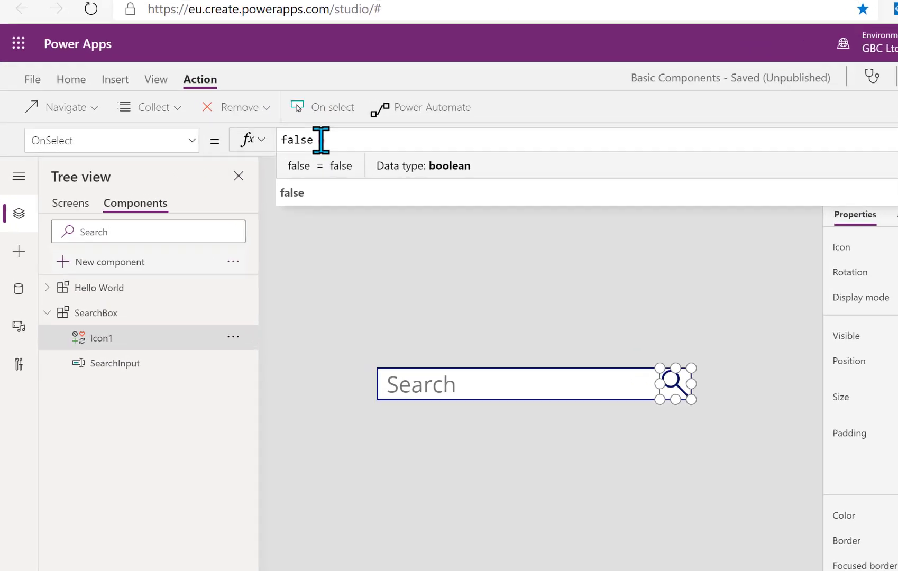
double_click(269, 142)
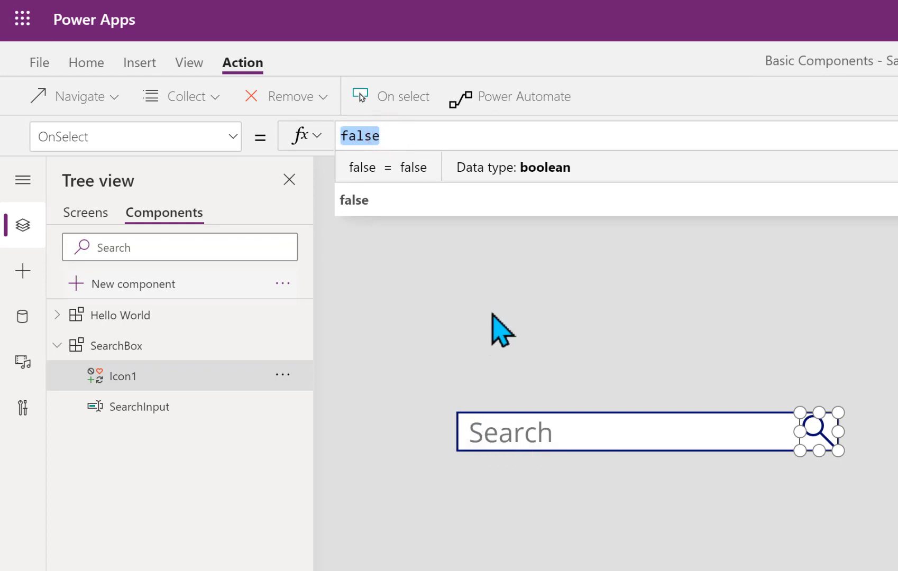
type("Search")
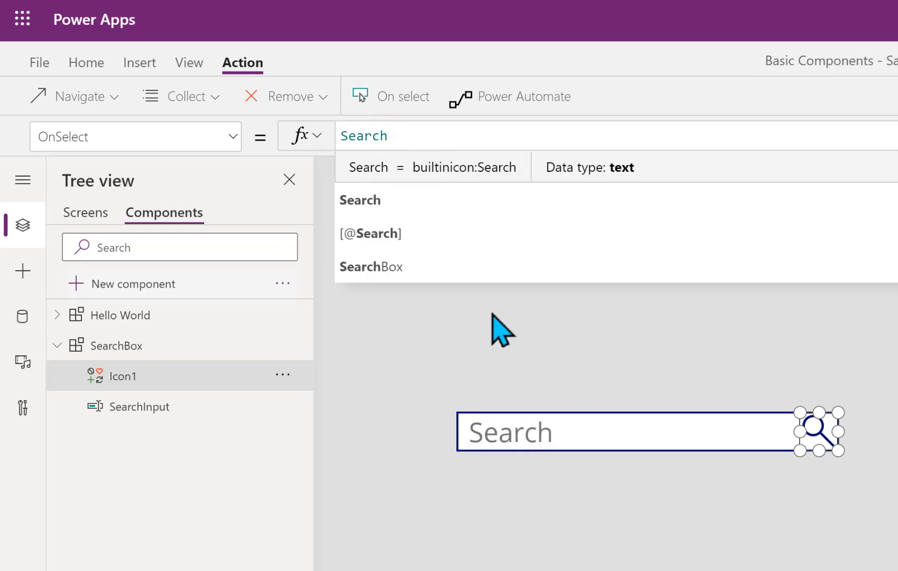
key("BackSpace")
key("BackSpace")
key("BackSpace")
type("Re")
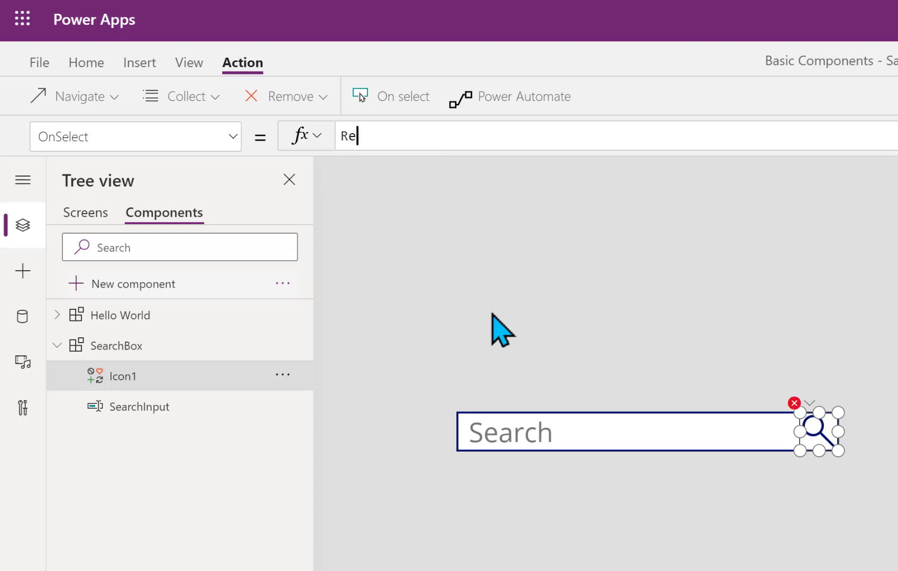
type("set(searc")
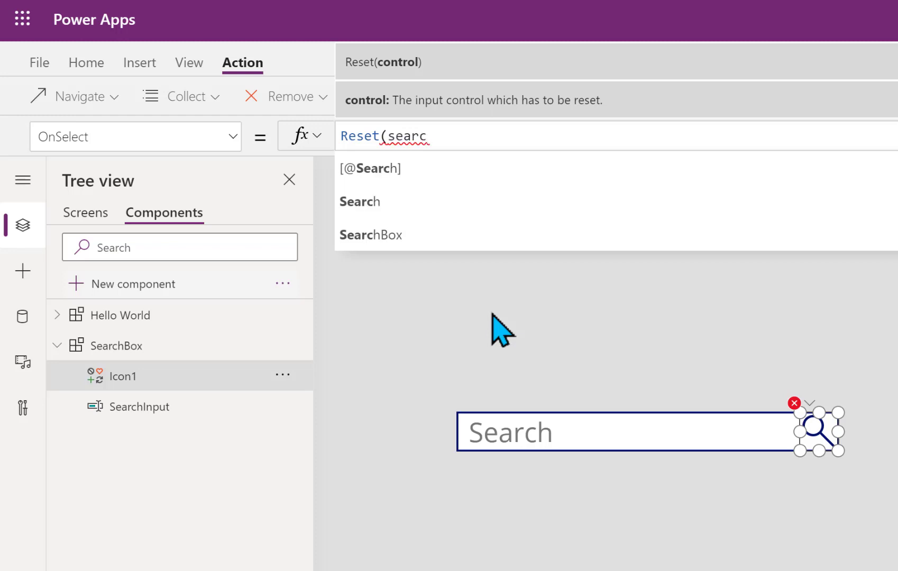
type("hi")
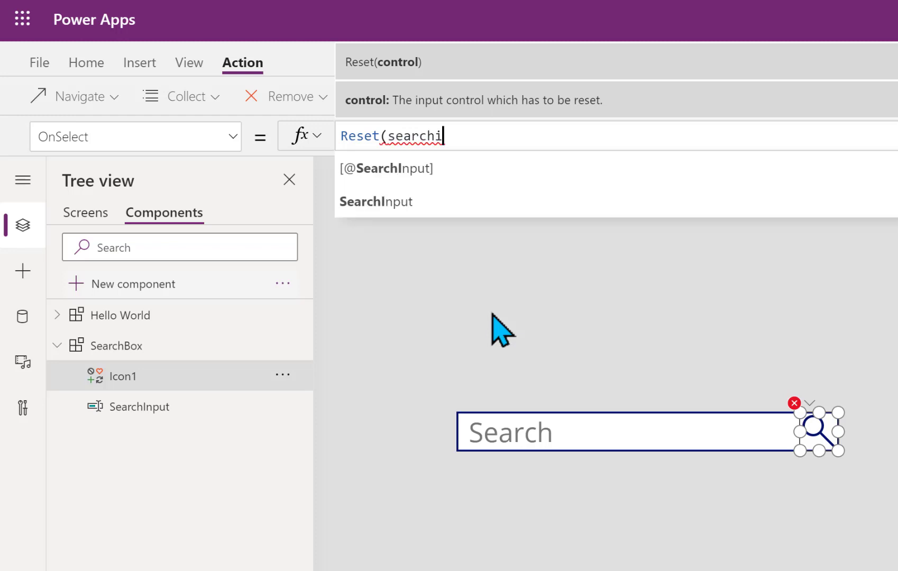
left_click(425, 202)
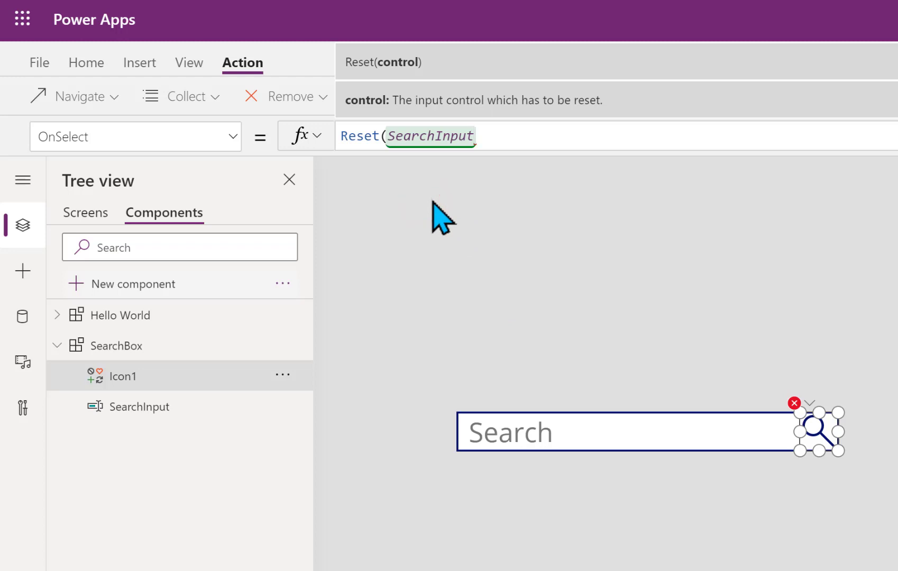
type(")")
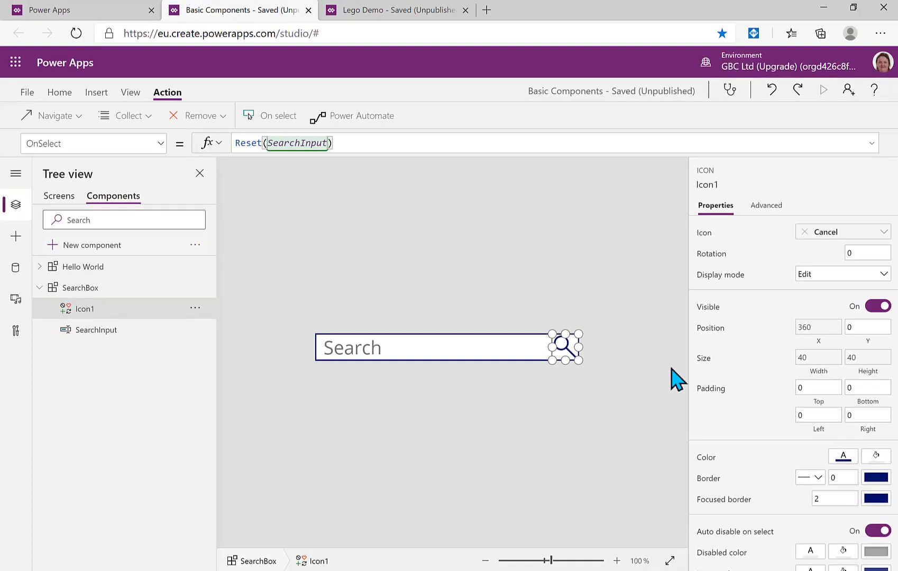
Start Icon1's DisplayMode formula with the condition If(IsBlank(SearchInput.Text)
left_click(731, 281)
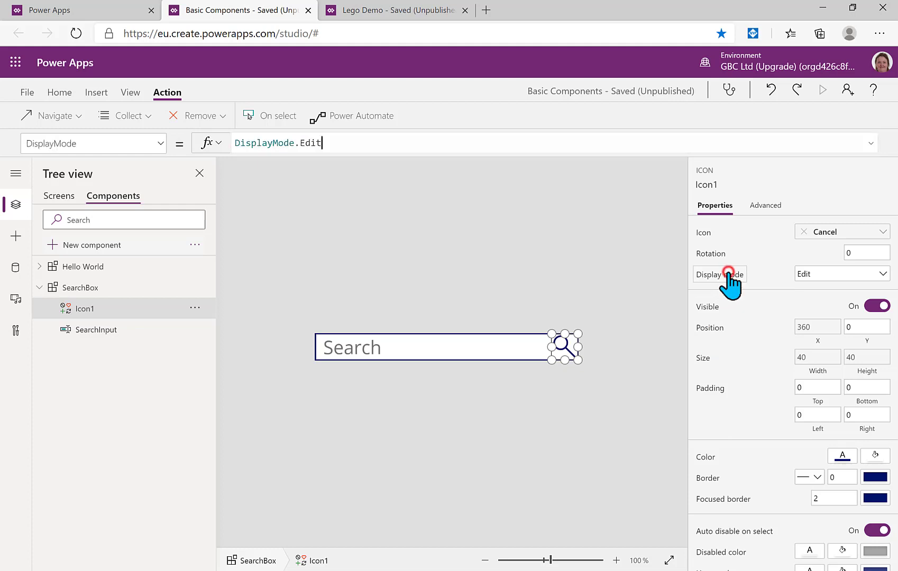
left_click(872, 142)
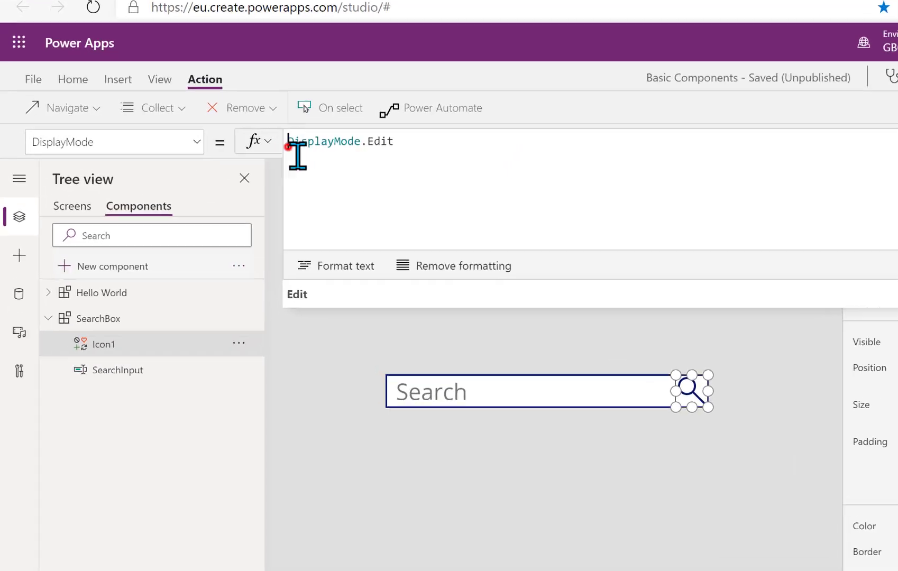
left_click(237, 149)
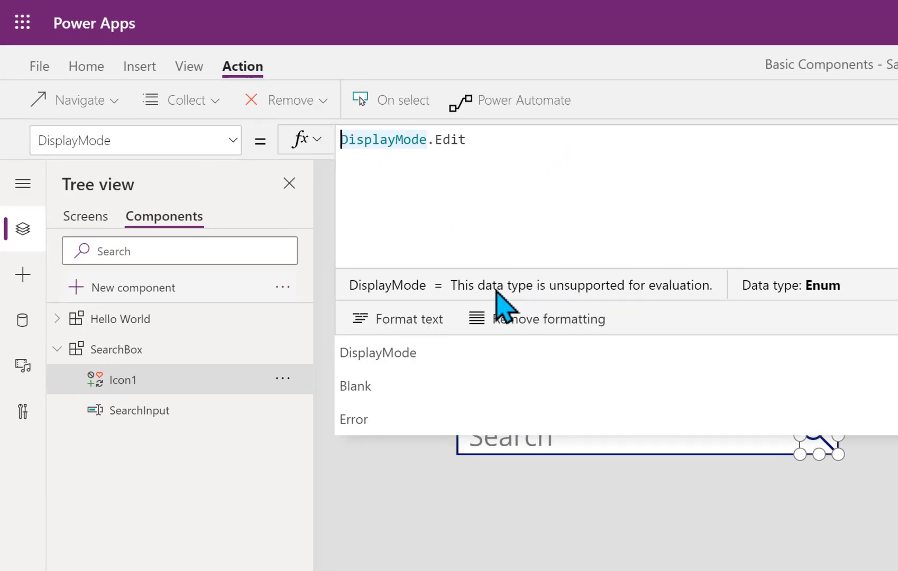
key("Return")
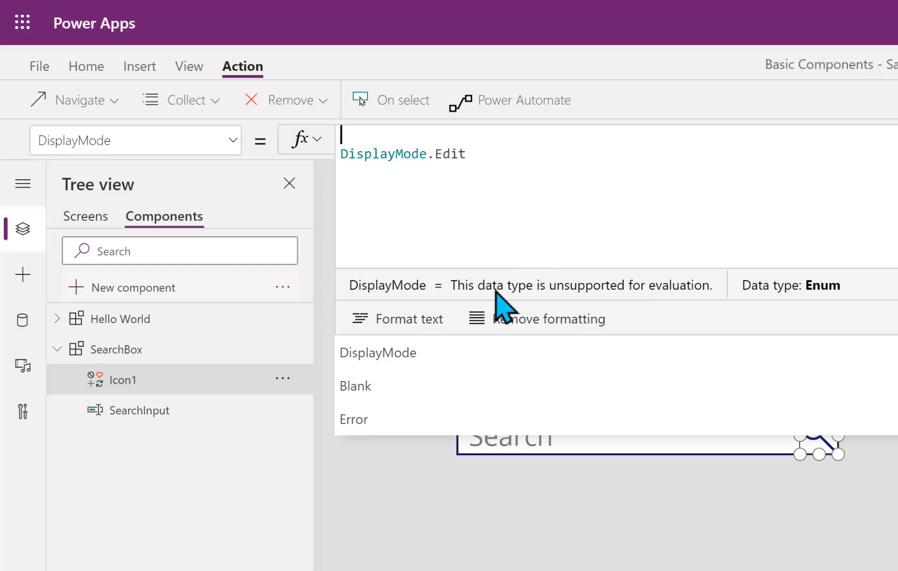
type("If")
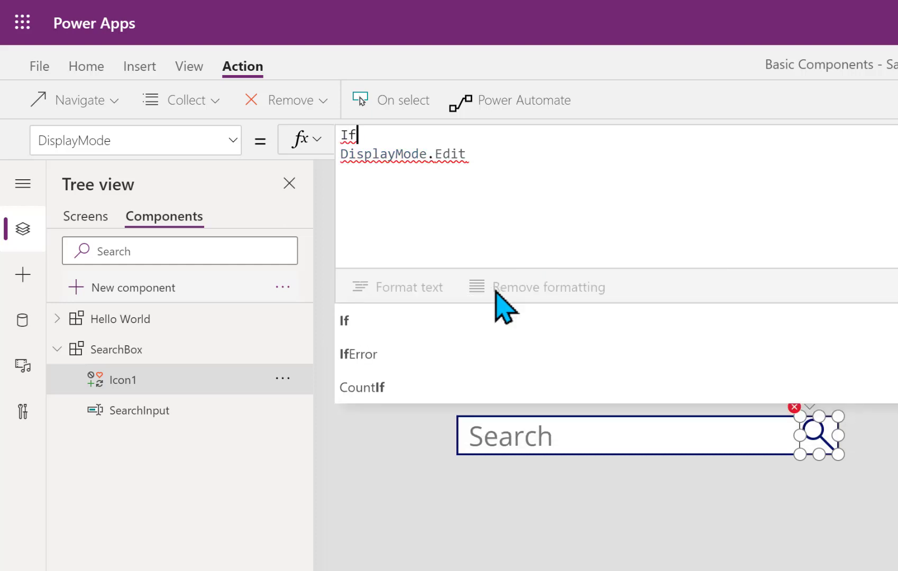
type("(")
key("Return")
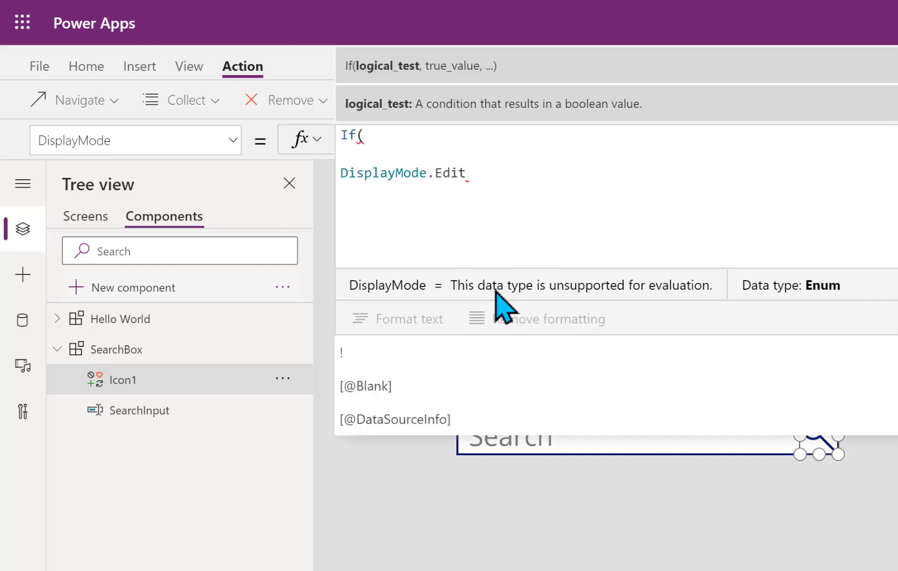
type("isbl")
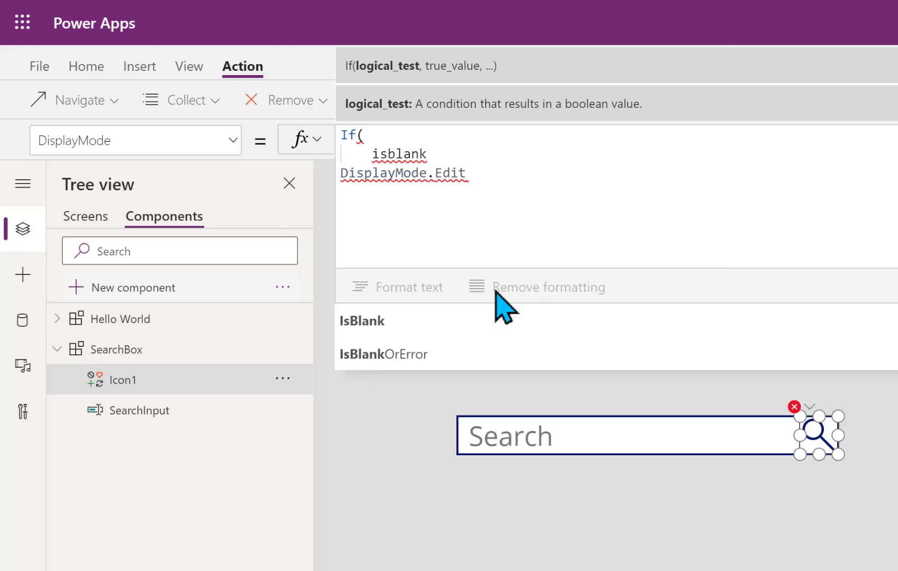
type("ank")
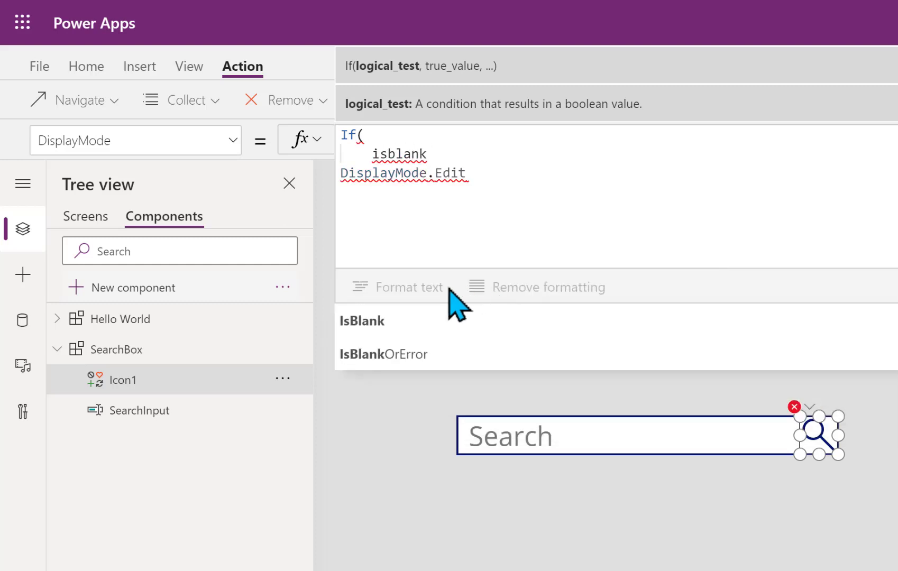
left_click(357, 322)
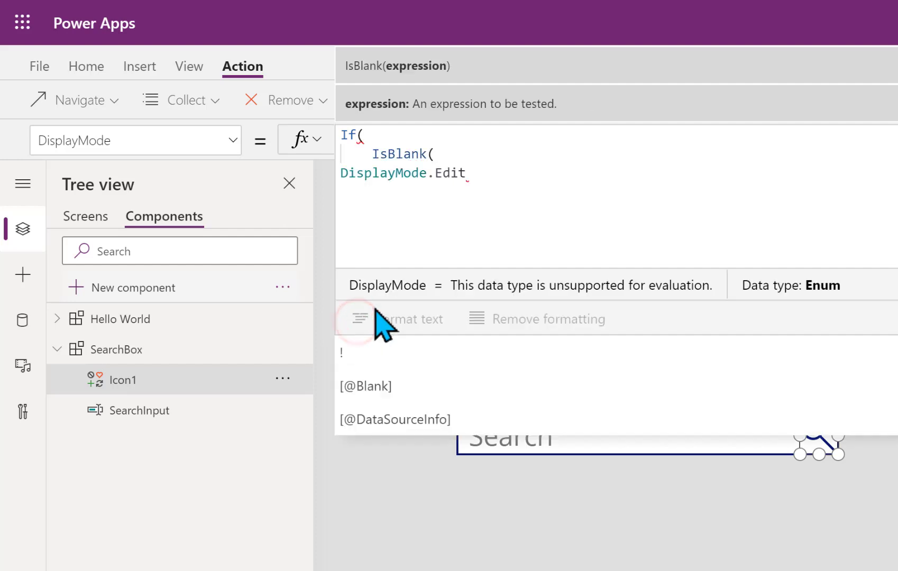
type("searchin")
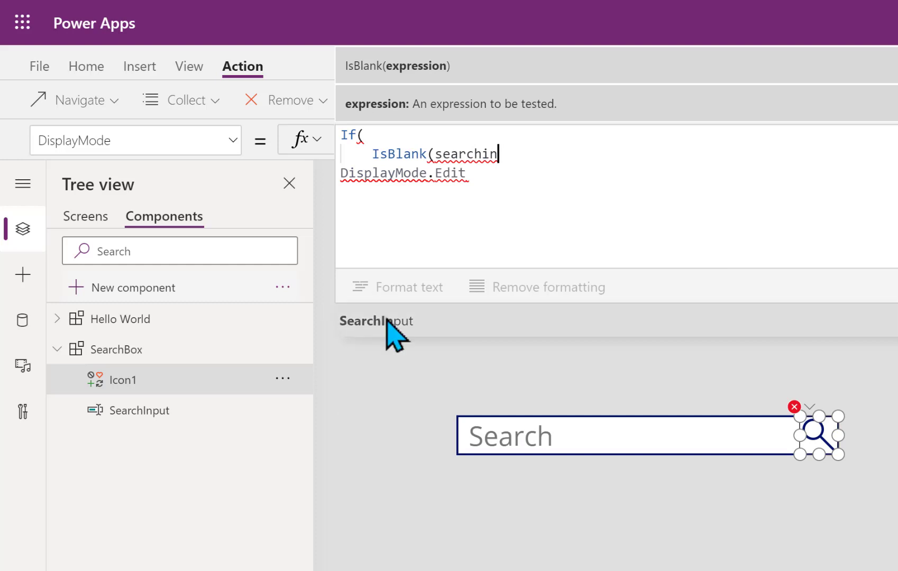
left_click(387, 323)
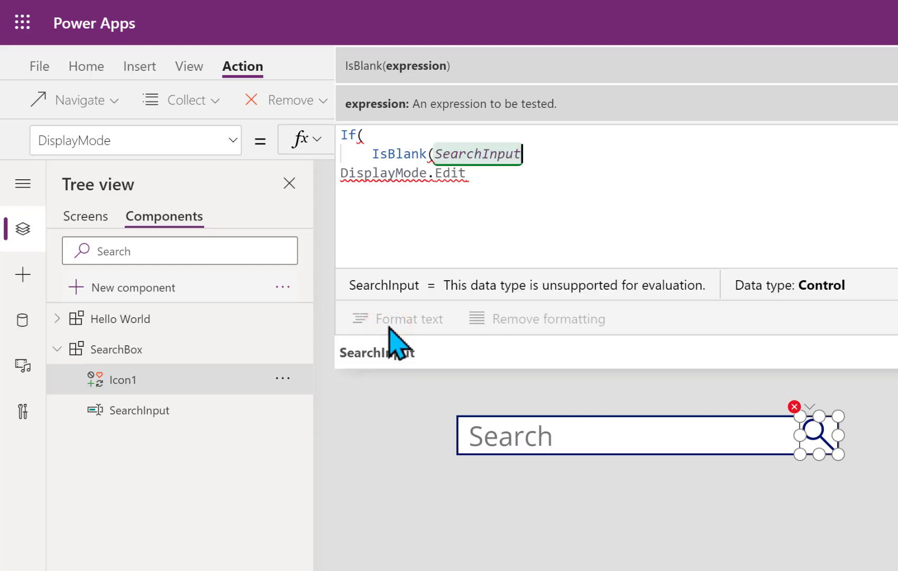
type(".t")
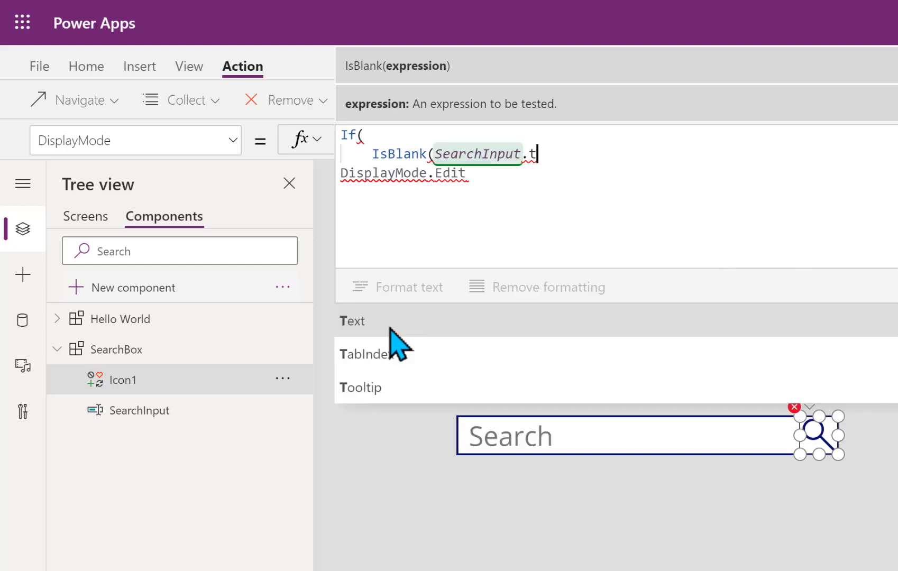
left_click(389, 321)
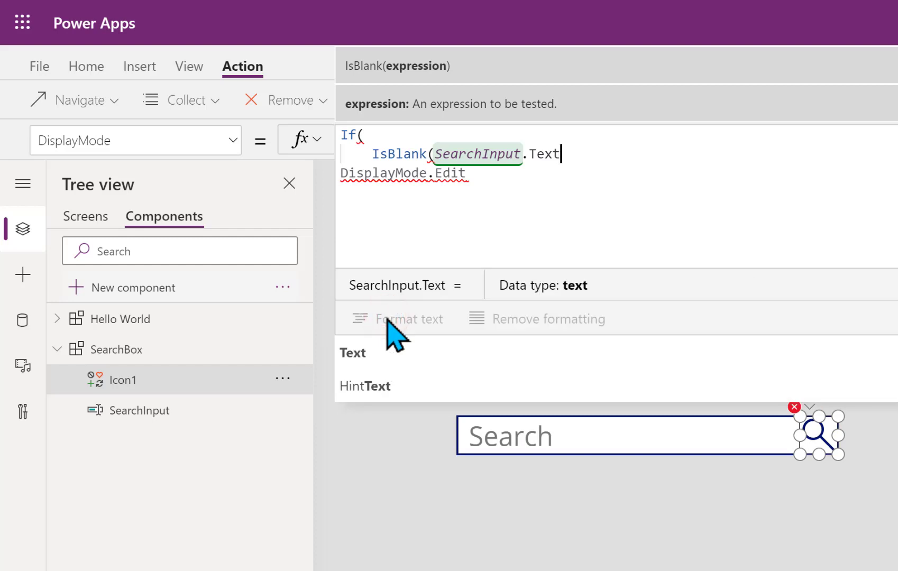
type("),")
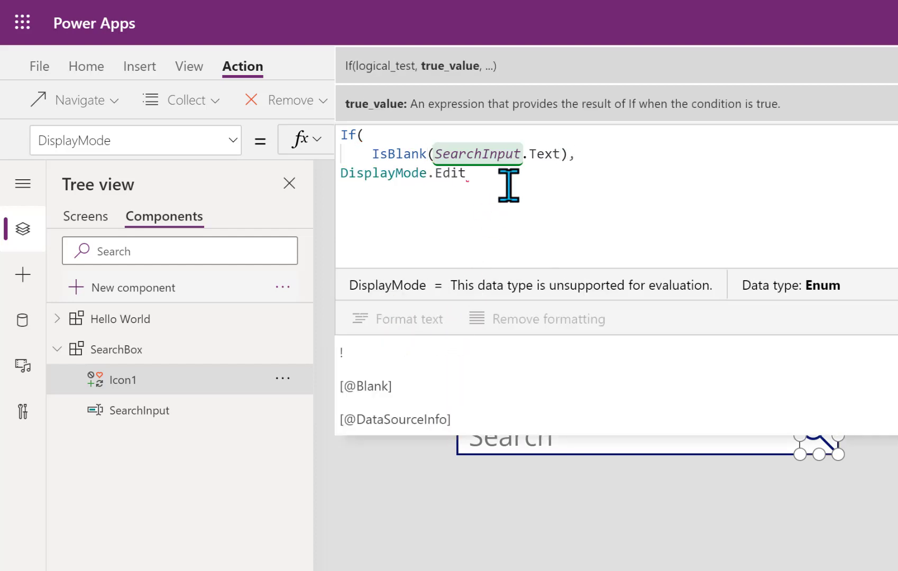
Add DisplayMode.Disabled as the empty case and DisplayMode.Edit otherwise, then format the formula
key("Return")
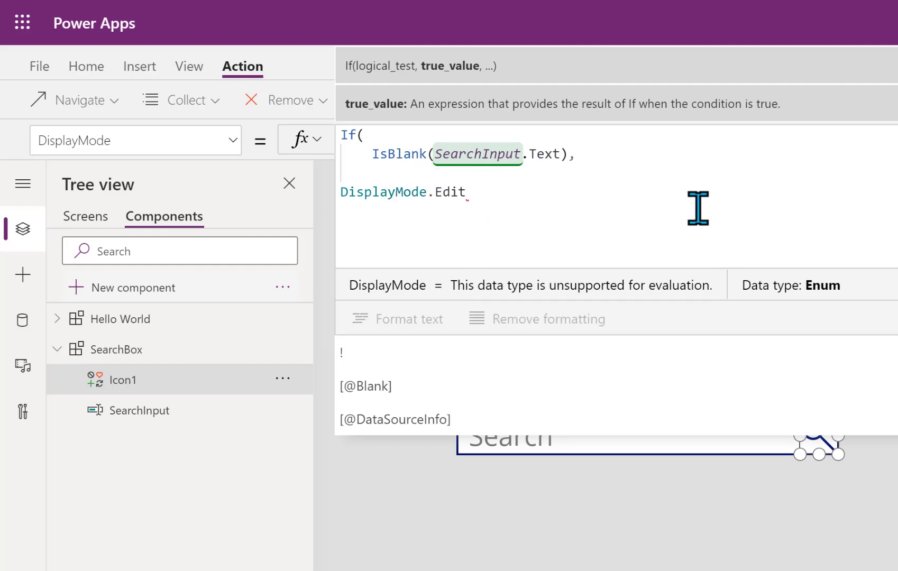
type("dis")
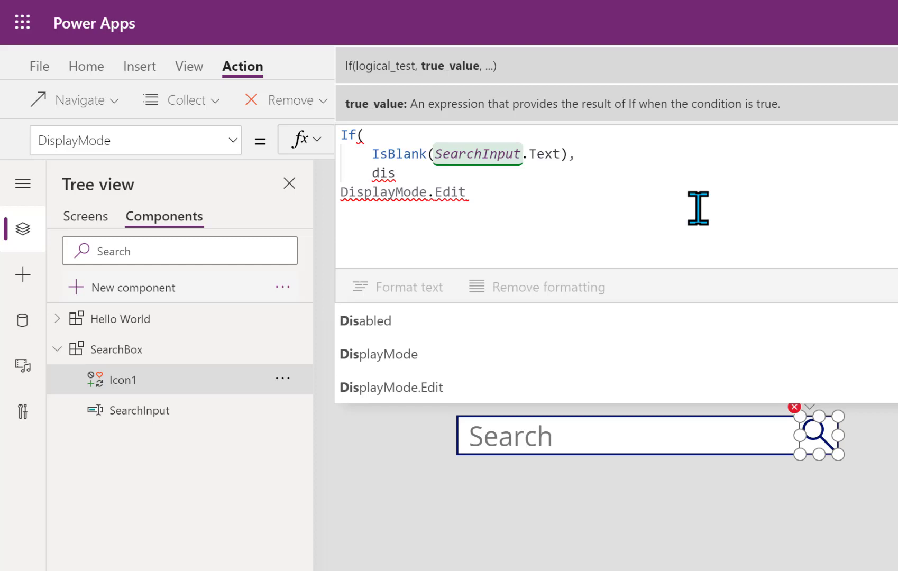
left_click(401, 355)
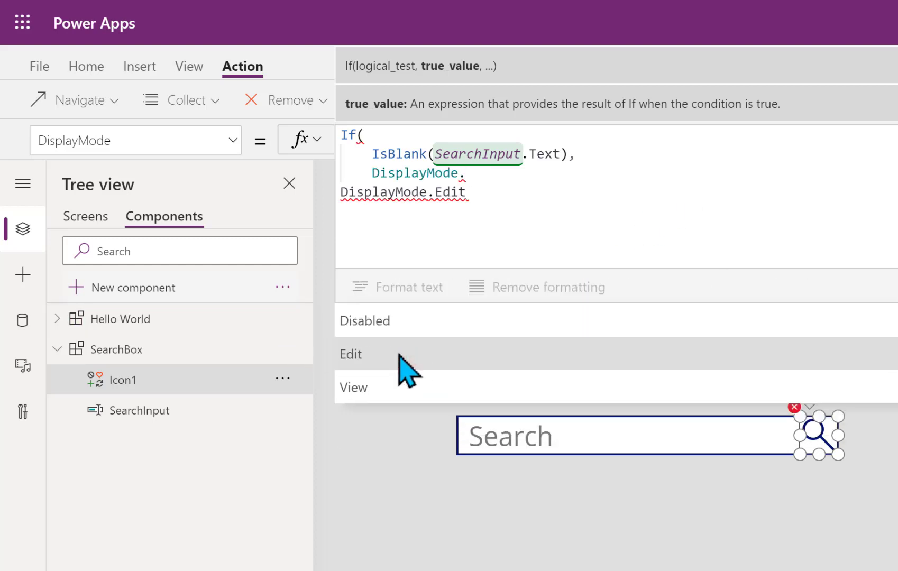
left_click(392, 321)
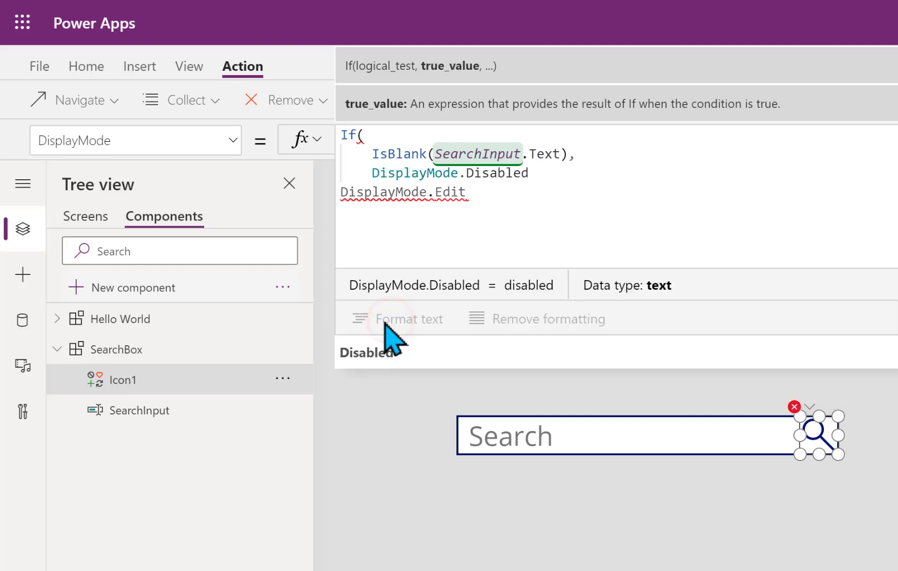
type(",")
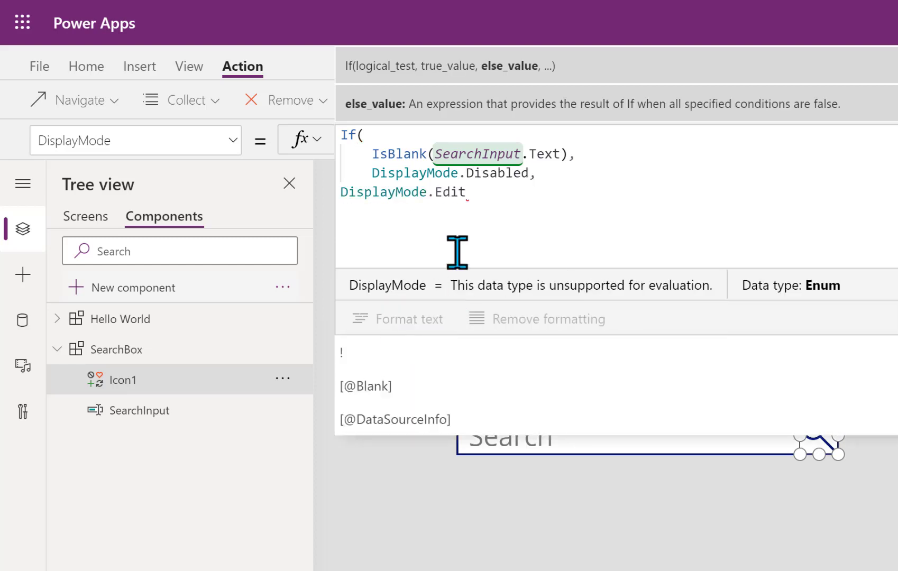
left_click(505, 194)
key("shift+Return")
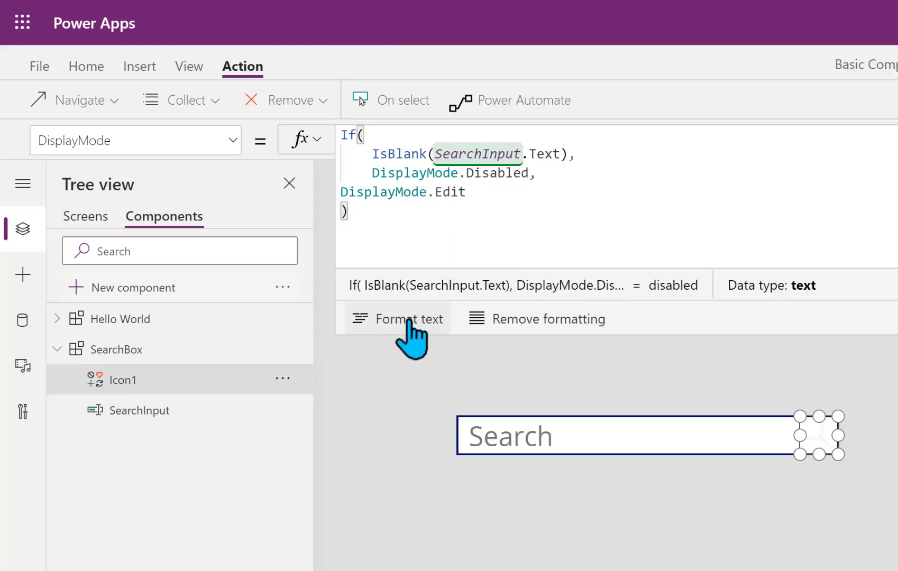
left_click(409, 319)
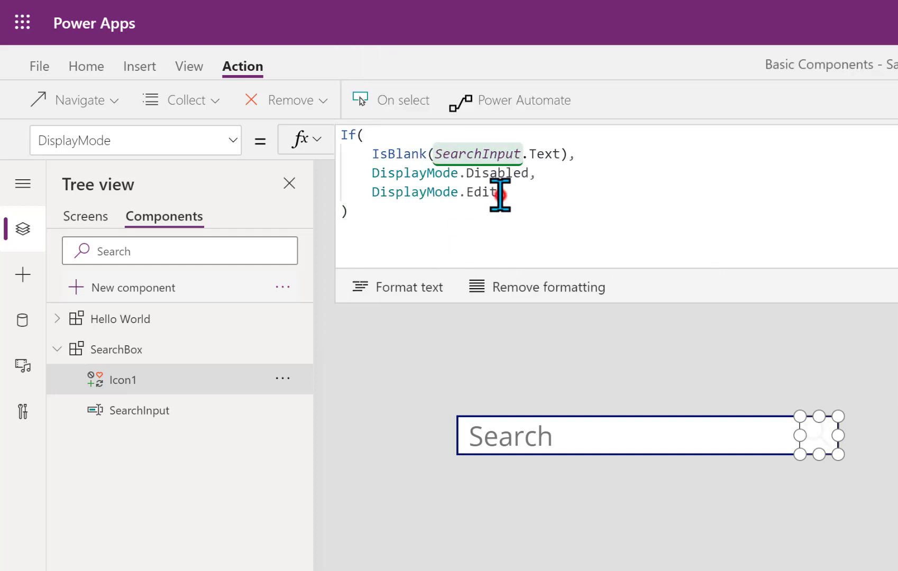
left_click(499, 194)
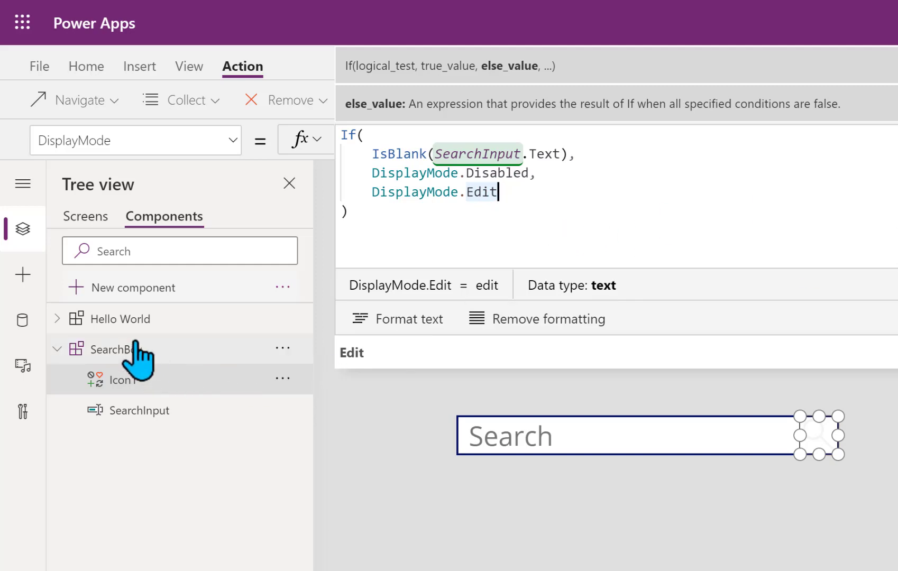
Preview the app, clear the search box text, and close the preview
left_click(84, 218)
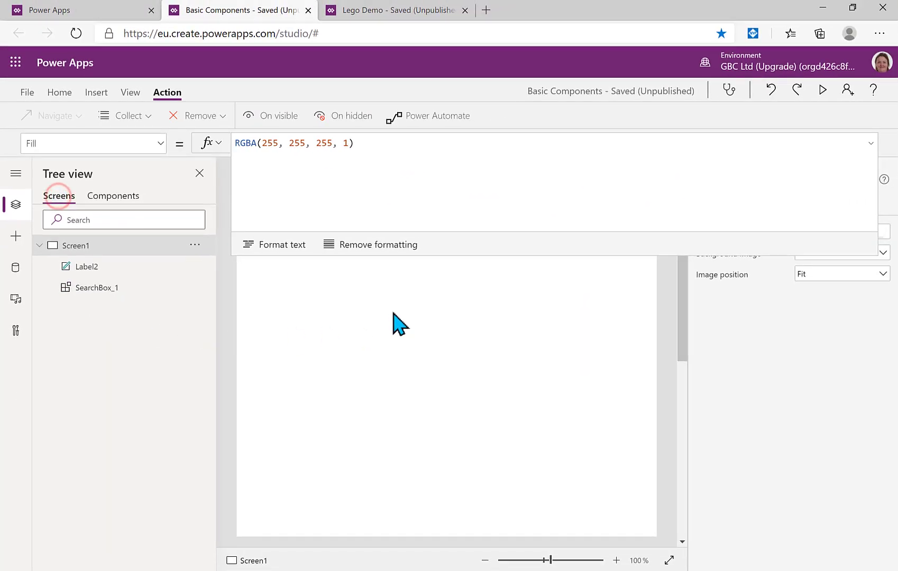
left_click(870, 143)
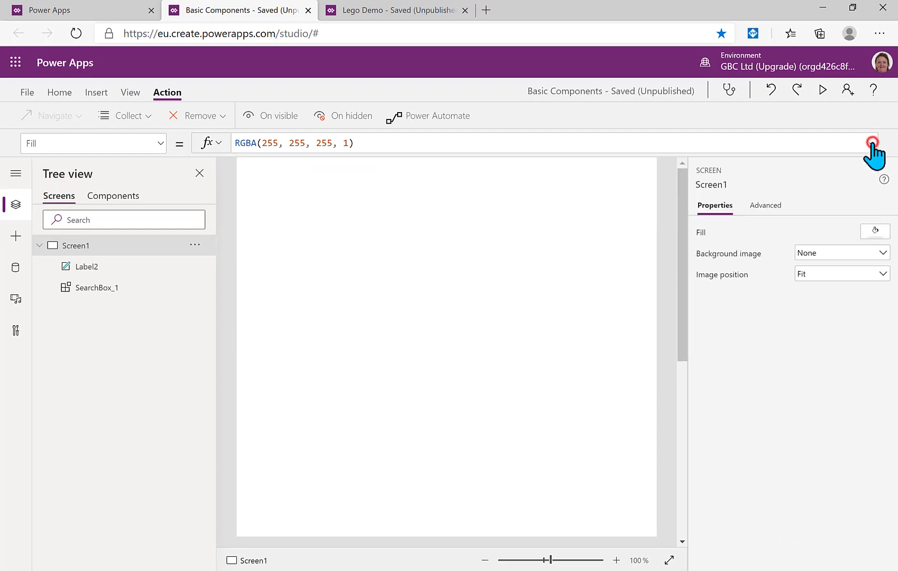
left_click(822, 89)
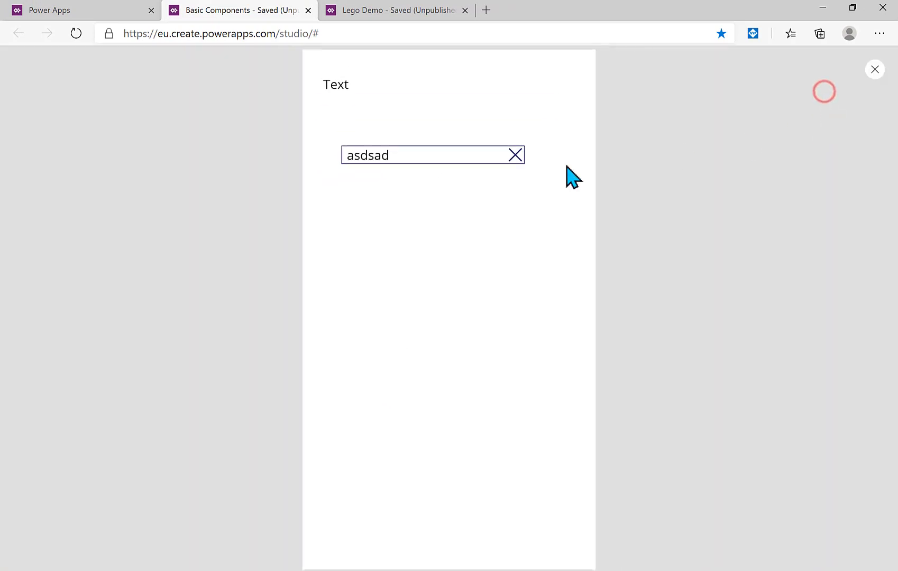
left_click(440, 155)
key("BackSpace")
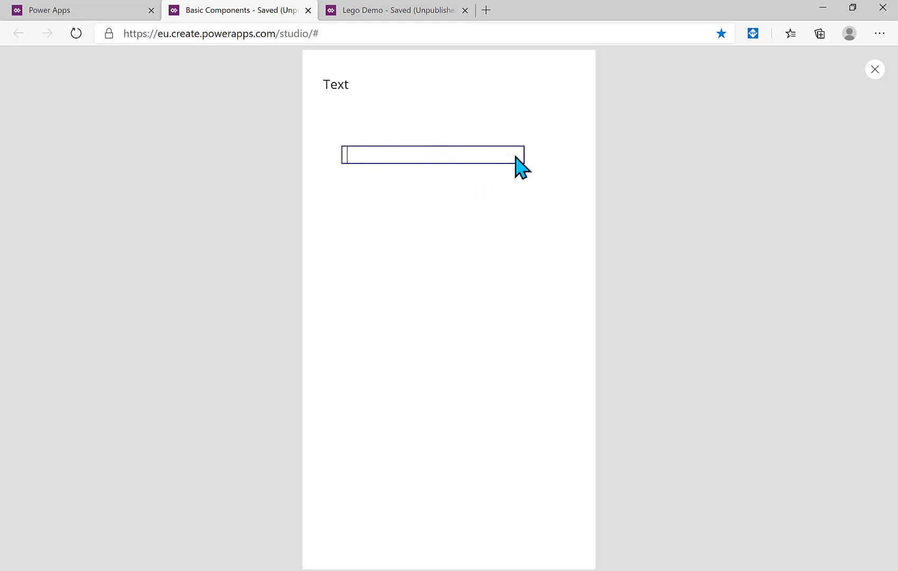
left_click(875, 69)
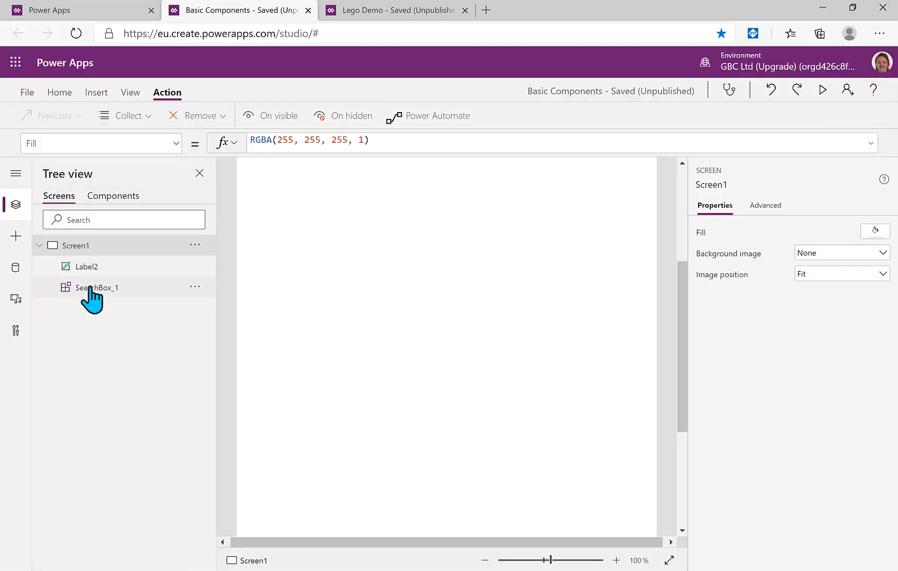
Switch to Components and give Icon1 a DisabledColor of RGBA(149,149,149,1)
left_click(90, 288)
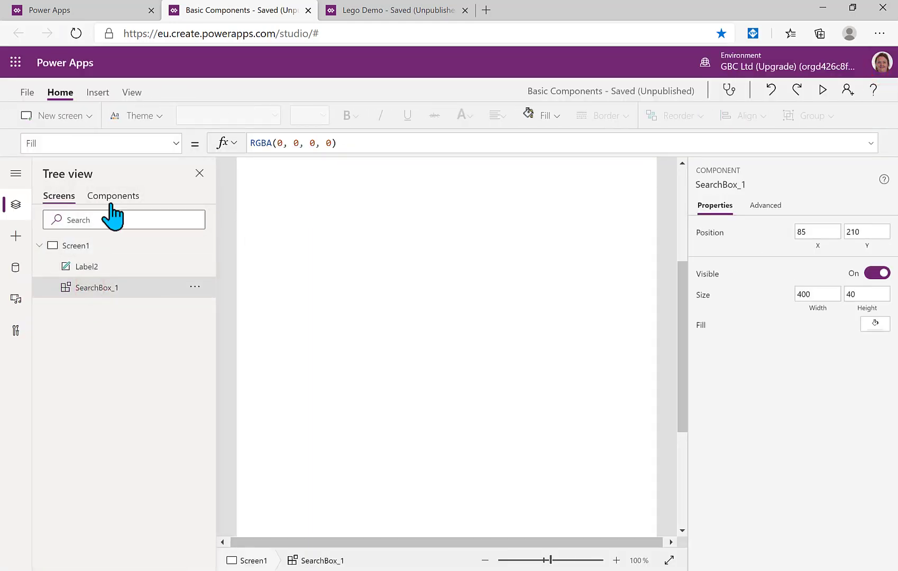
left_click(111, 200)
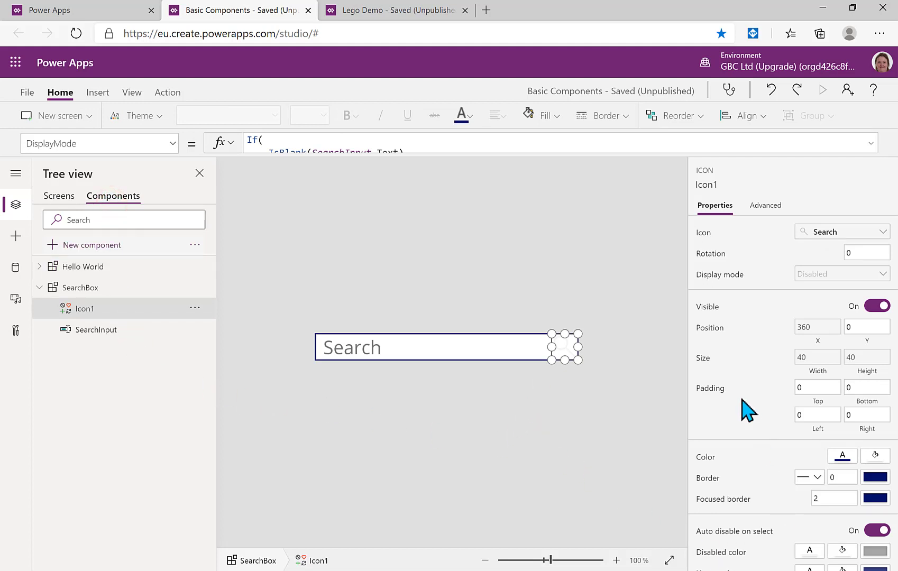
scroll(748, 360, "down", 1)
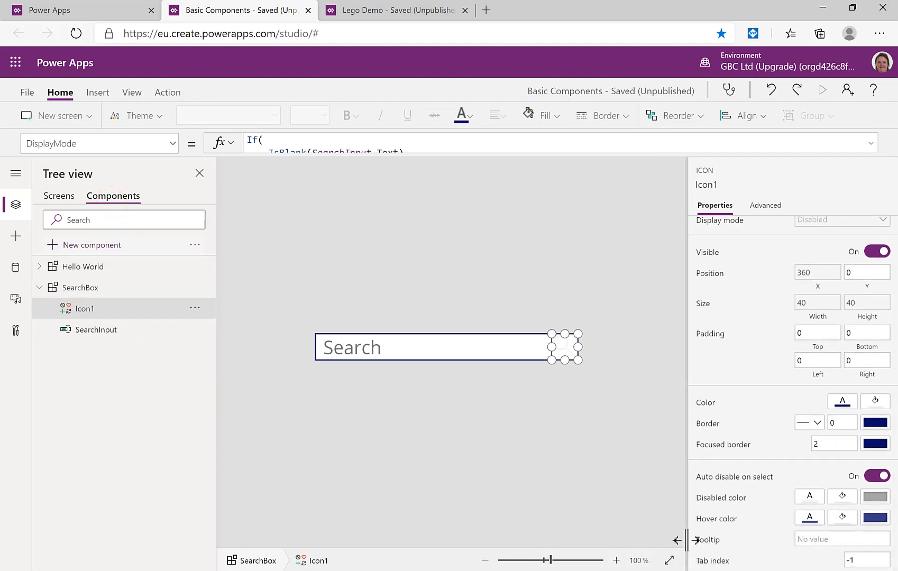
left_click(732, 498)
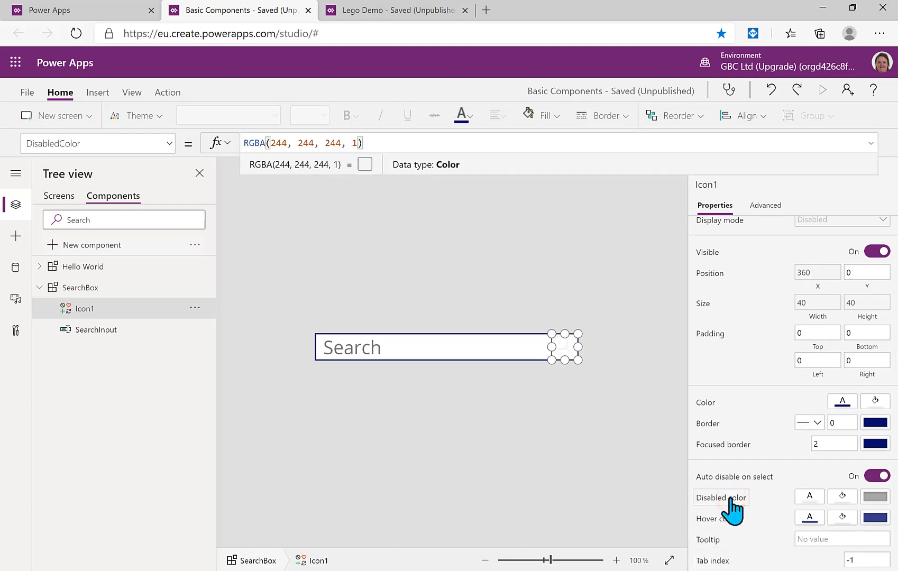
left_click(809, 497)
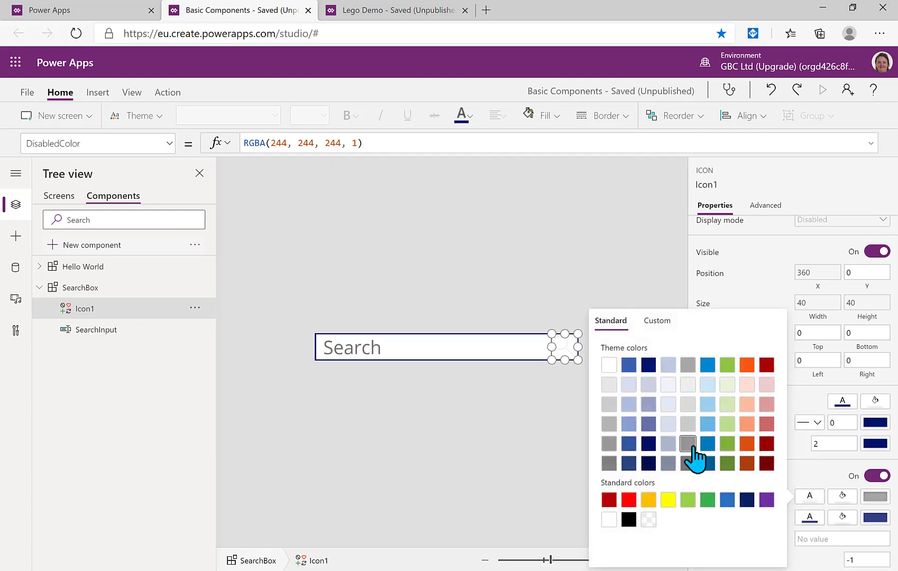
left_click(394, 422)
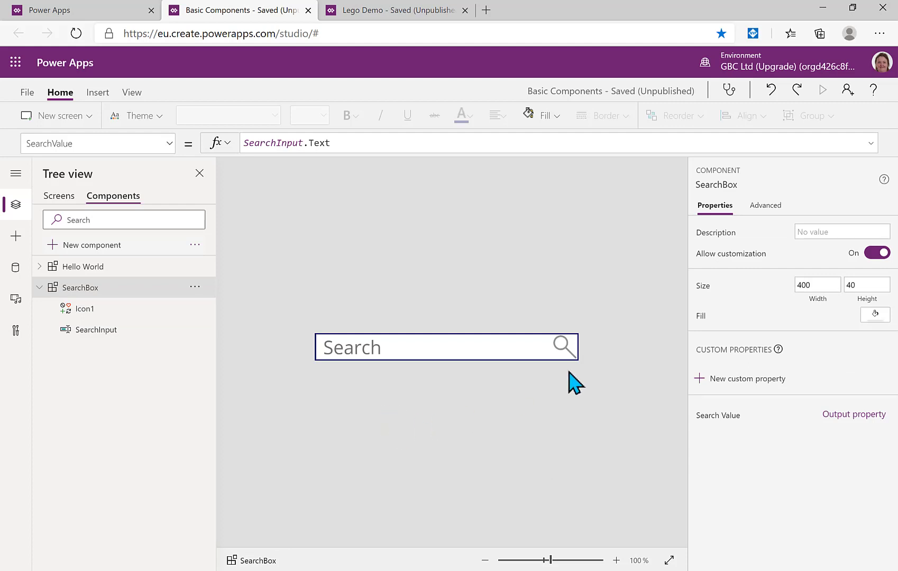
left_click(565, 347)
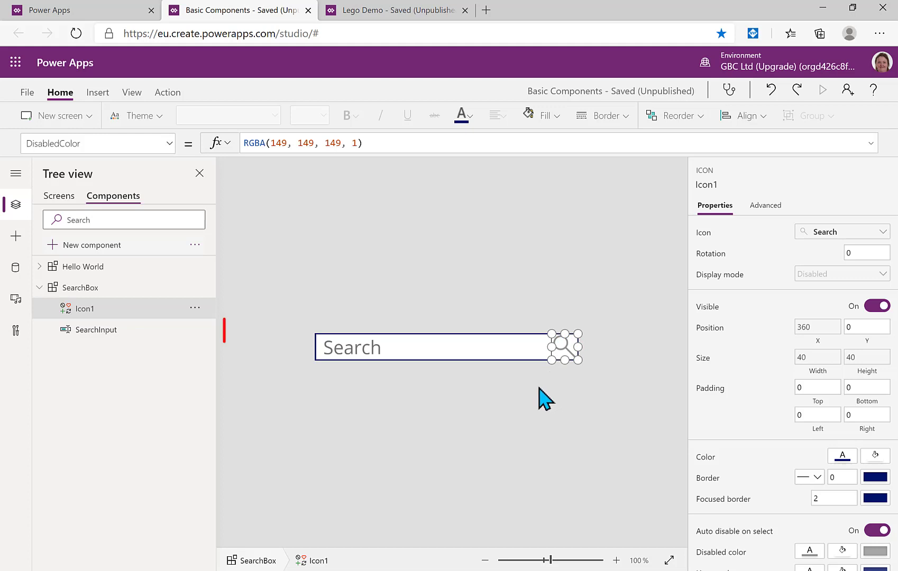
left_click(94, 289)
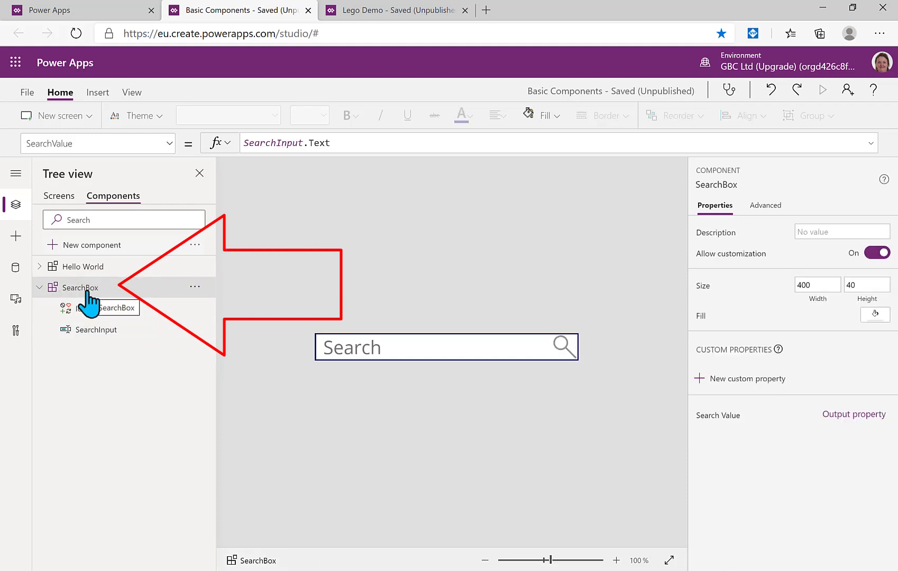
Set SearchBox's OnReset to Reset(SearchInput) and check the SearchValue output formula
left_click(168, 144)
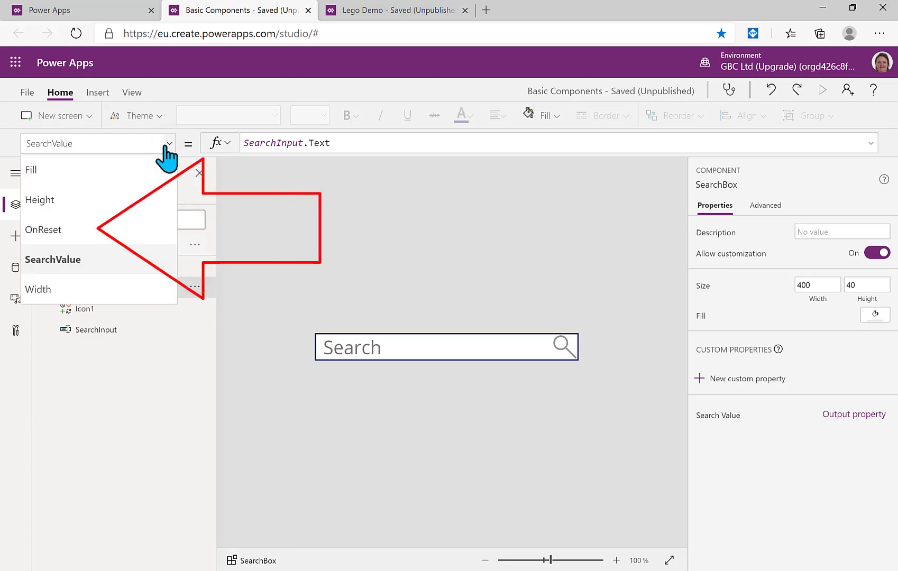
left_click(66, 230)
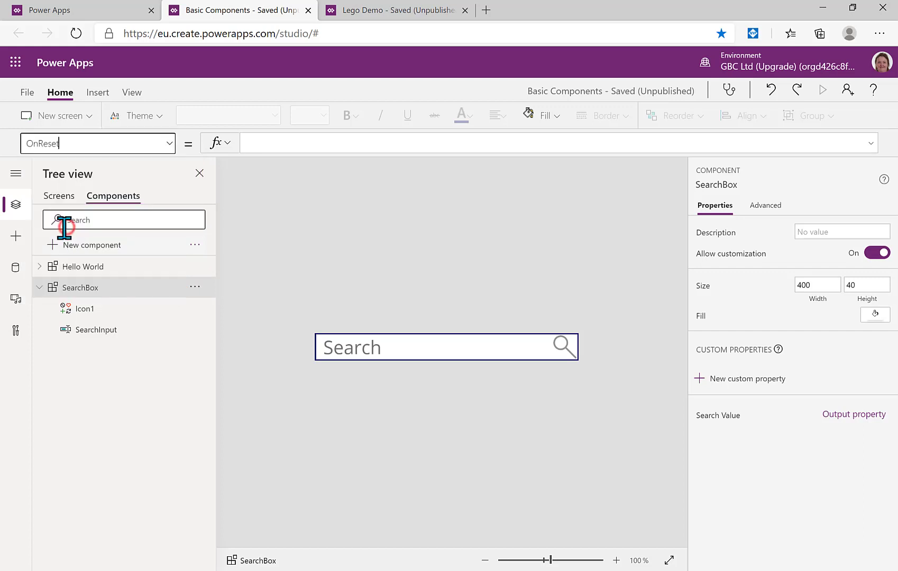
left_click(272, 143)
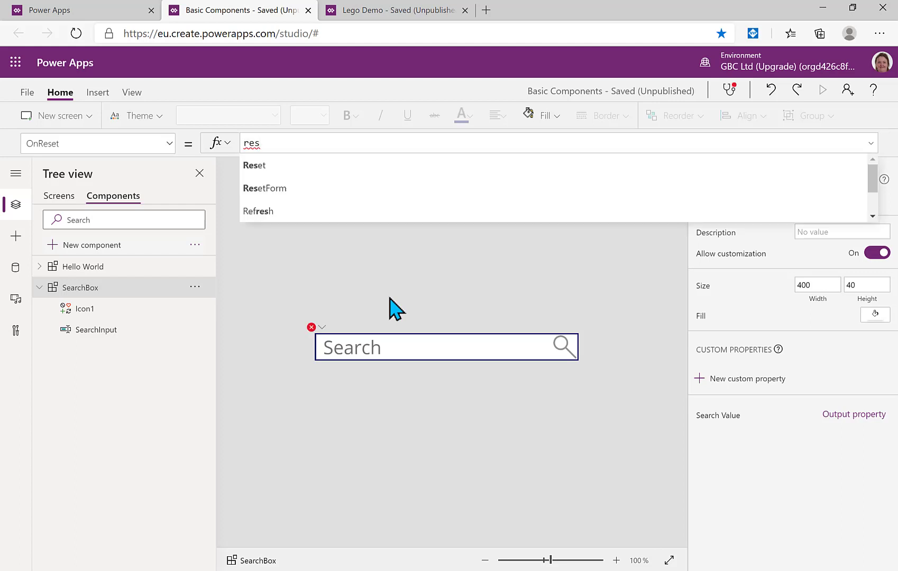
left_click(289, 165)
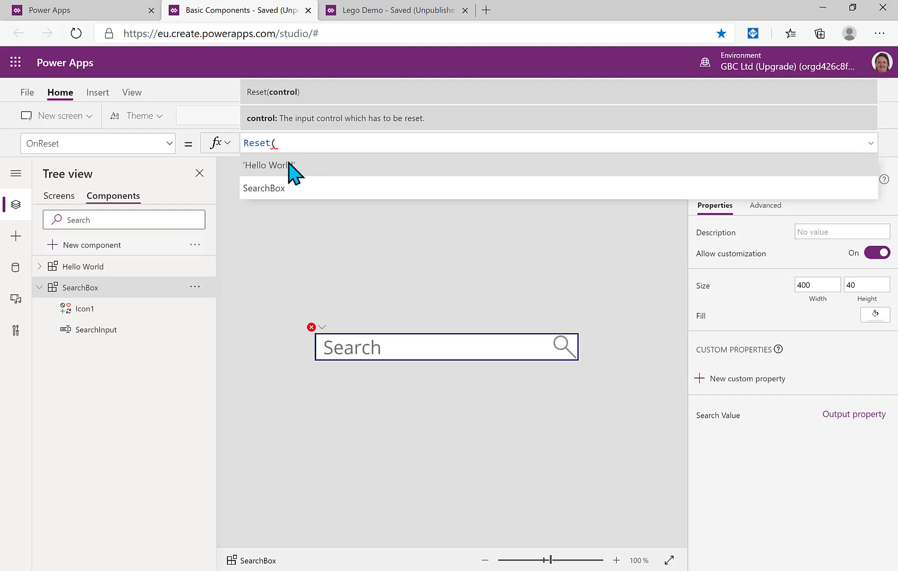
type("Search")
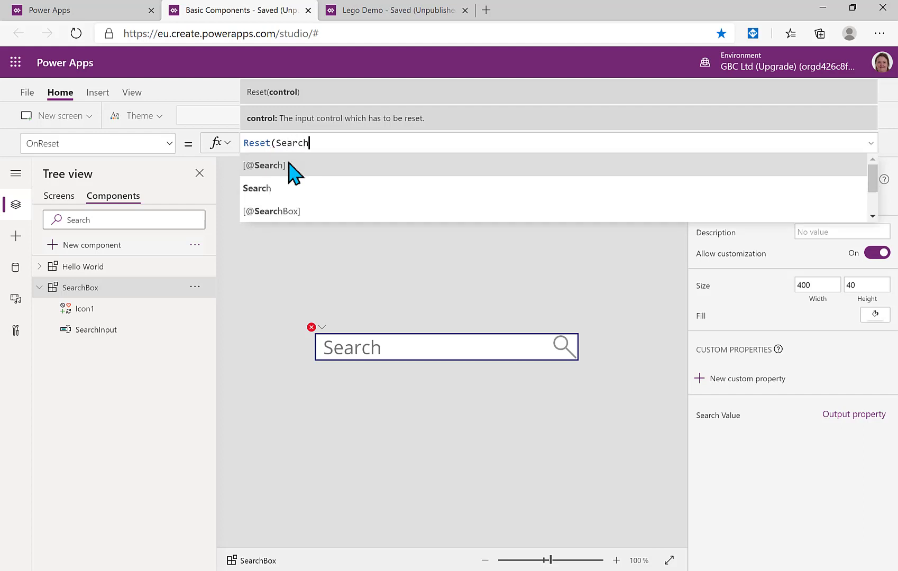
type("i")
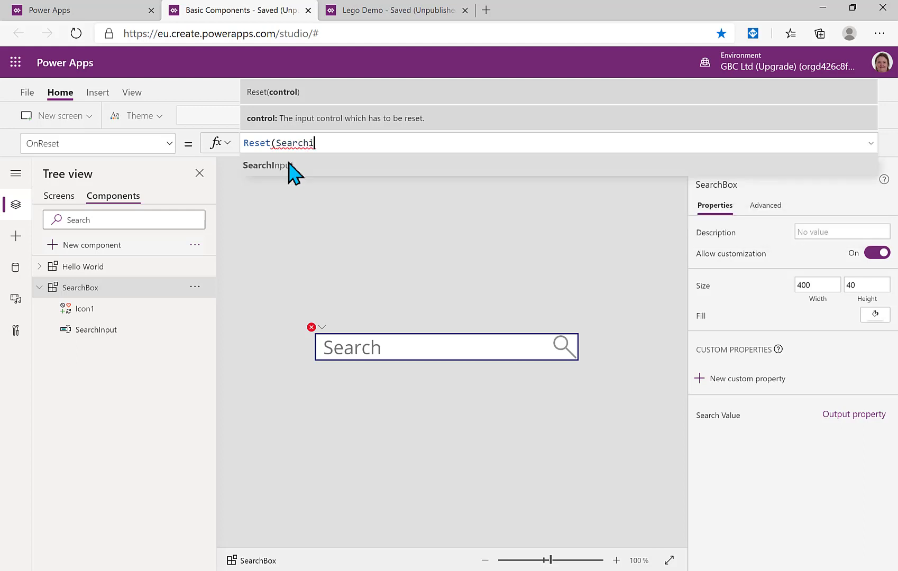
left_click(289, 166)
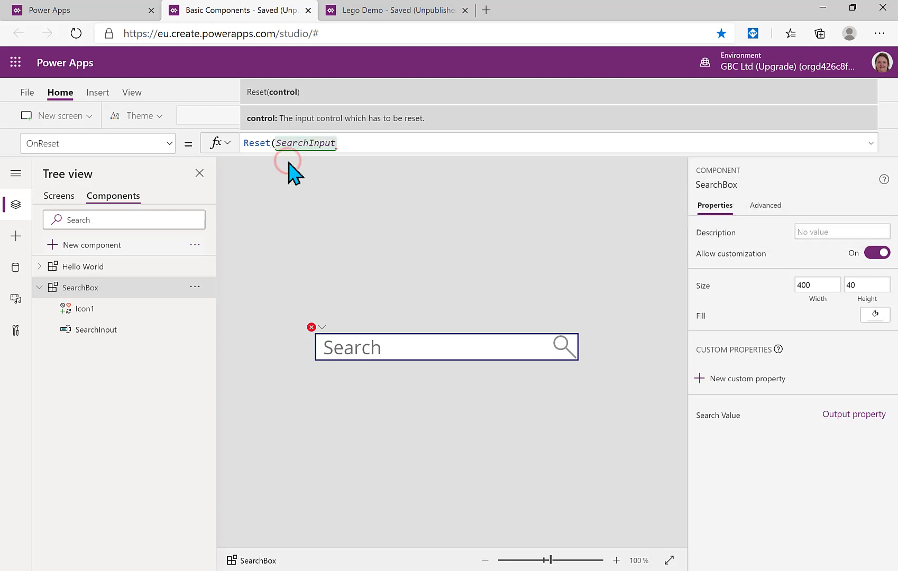
type(")")
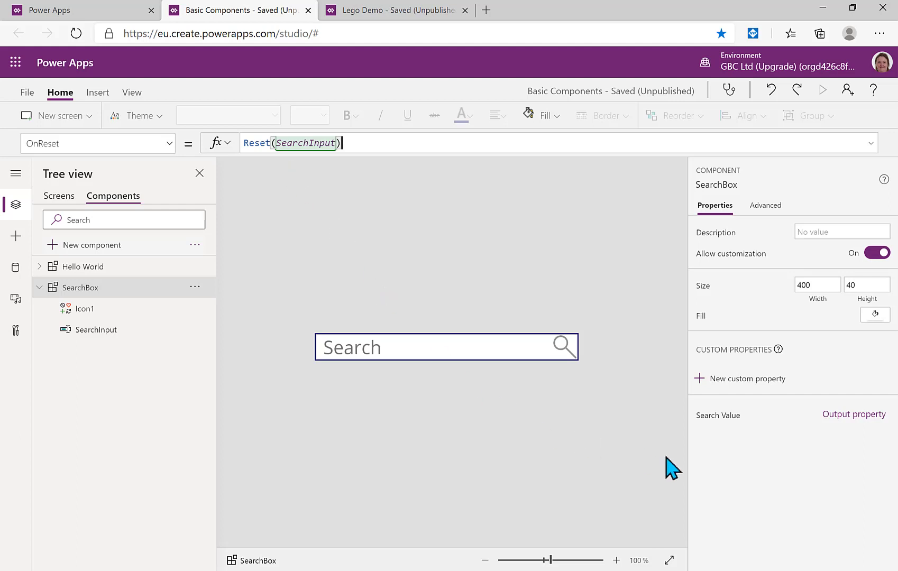
left_click(715, 417)
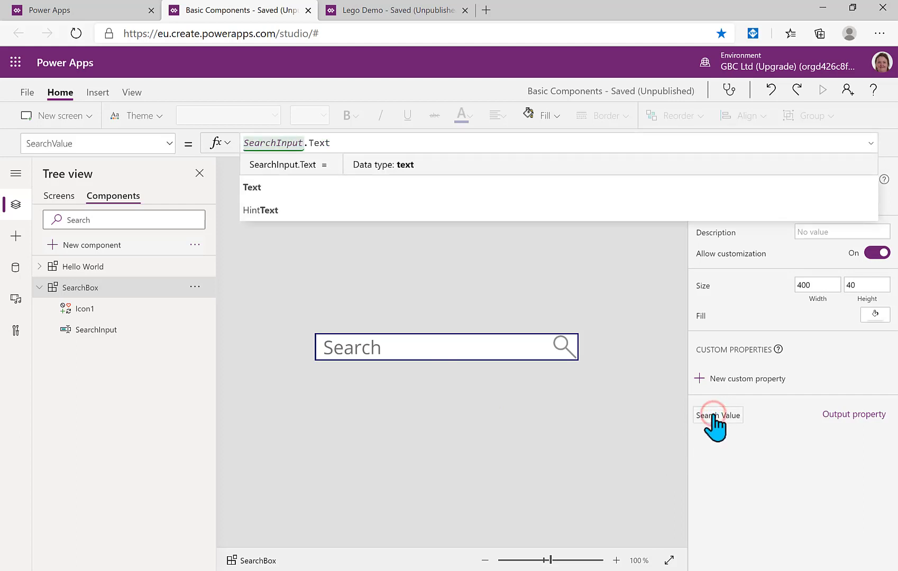
left_click(542, 427)
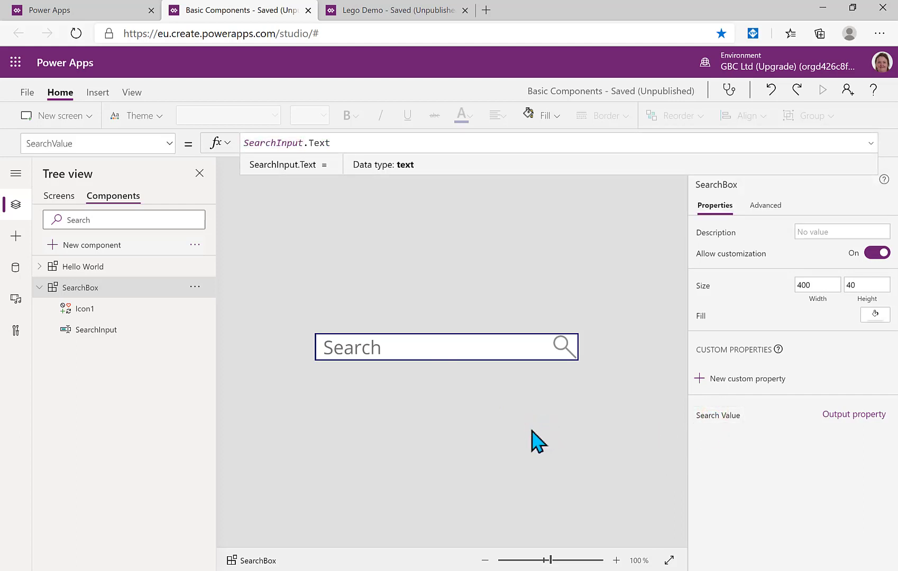
Save Basic Components from the File menu, publish this version, and go to the Lego Demo tab
left_click(27, 94)
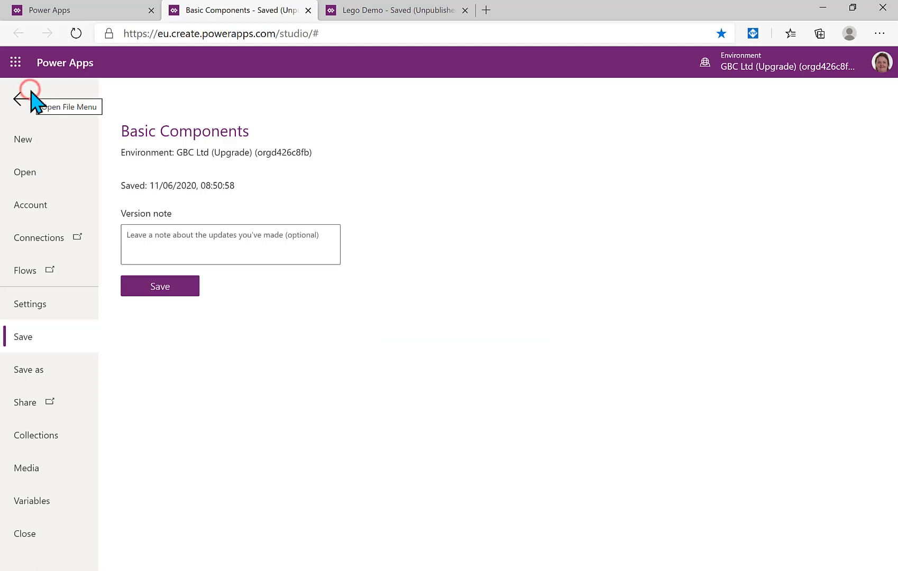
left_click(149, 286)
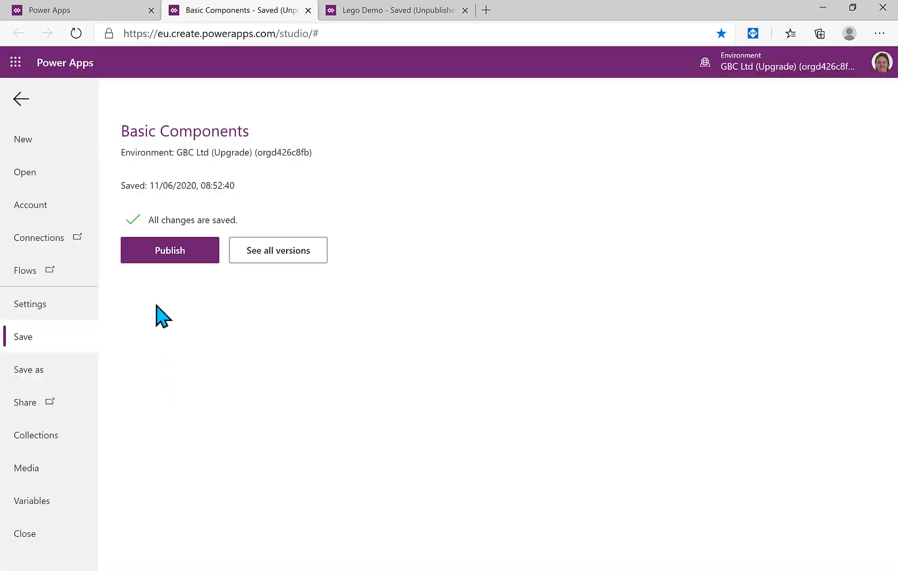
left_click(159, 246)
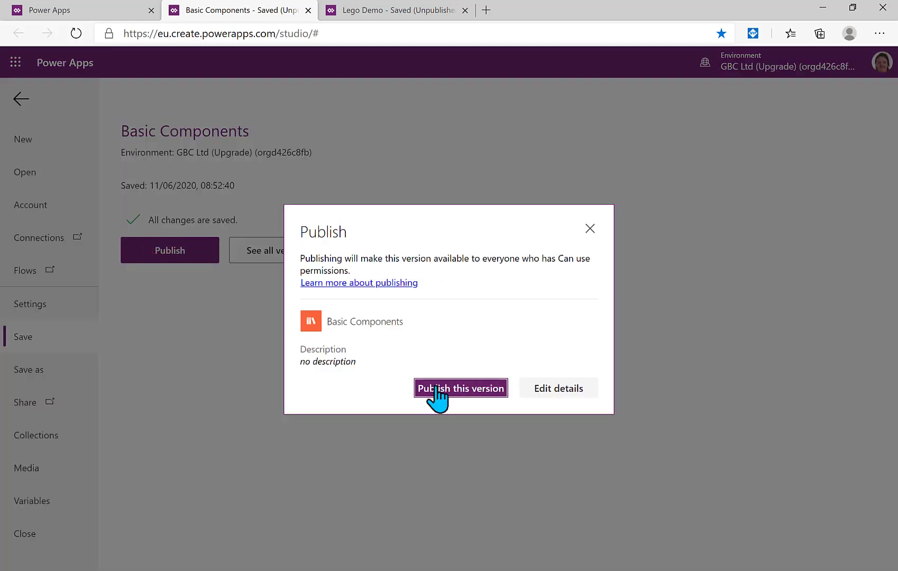
left_click(435, 387)
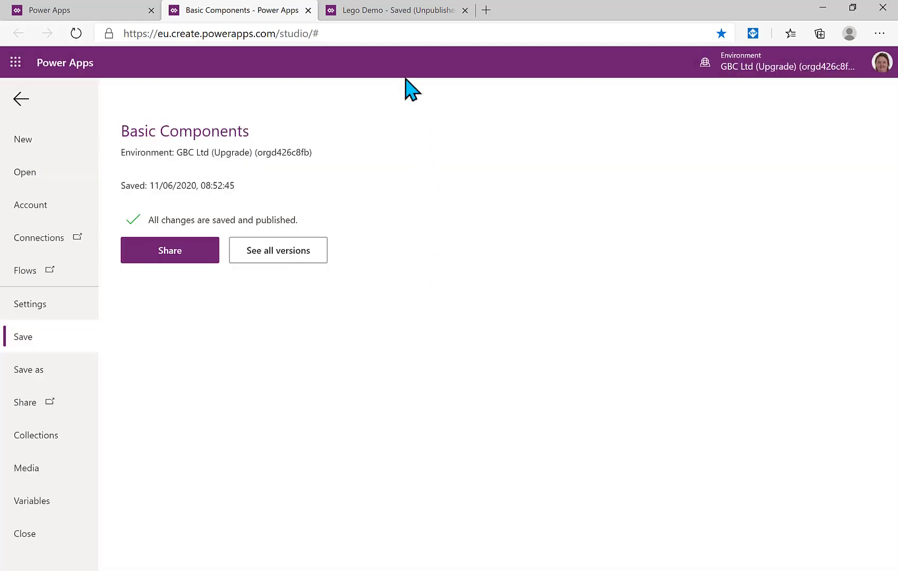
left_click(378, 21)
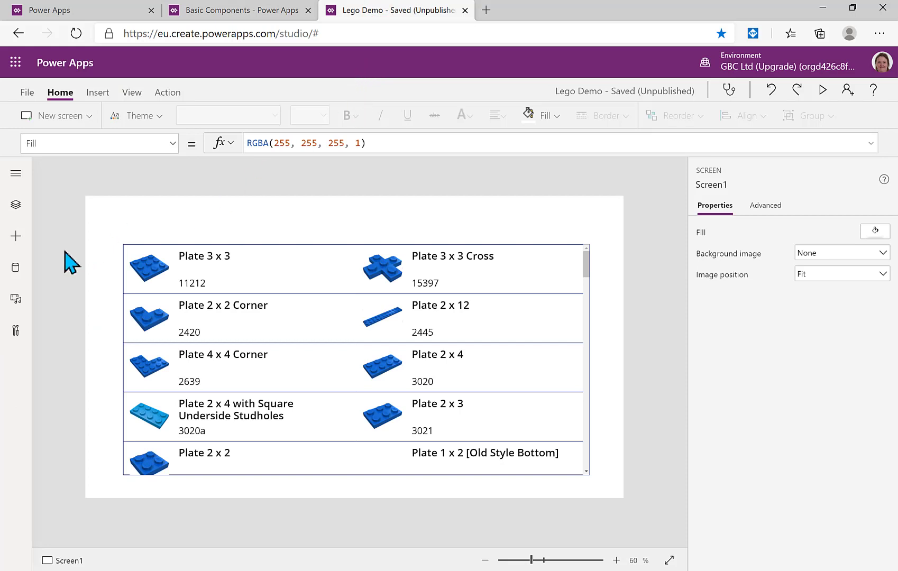
Import the SearchBox component from the component library into the app
left_click(16, 237)
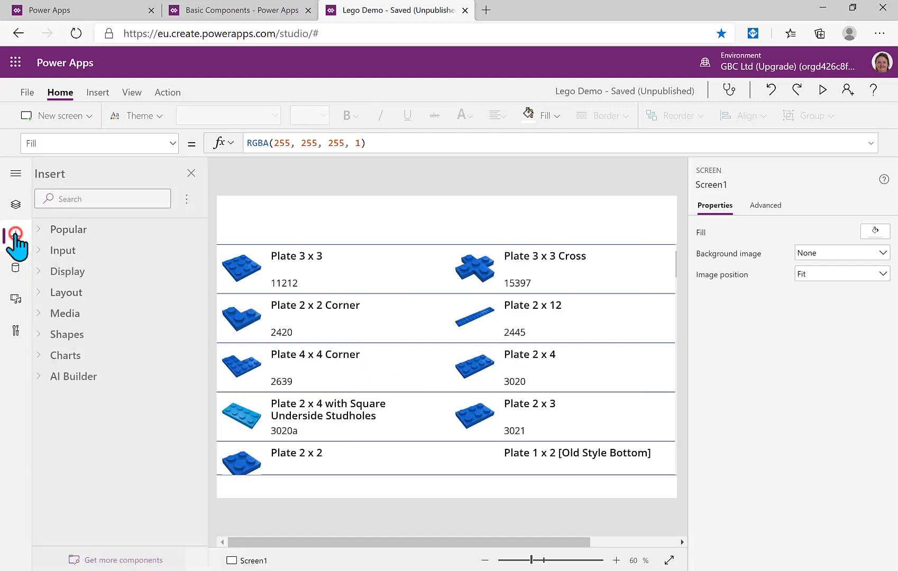
left_click(111, 559)
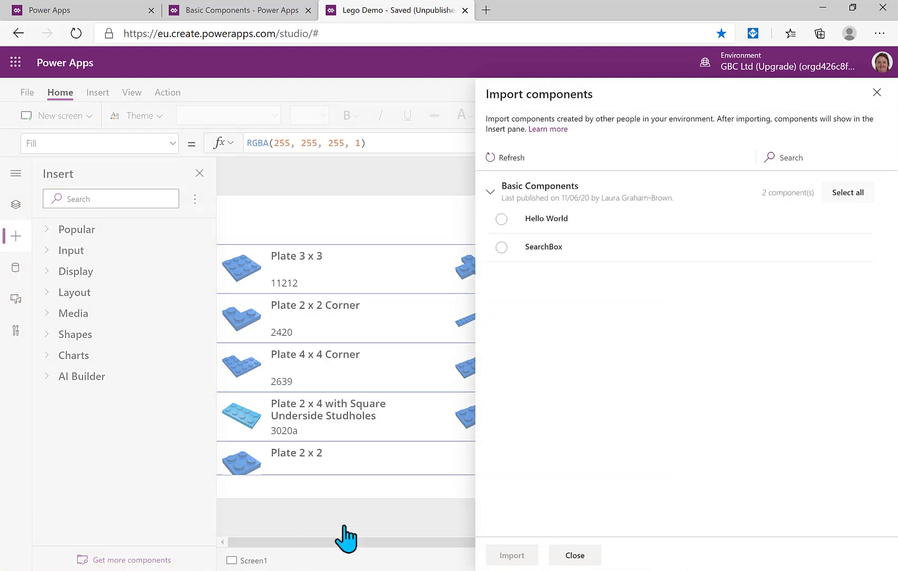
left_click(501, 247)
left_click(502, 555)
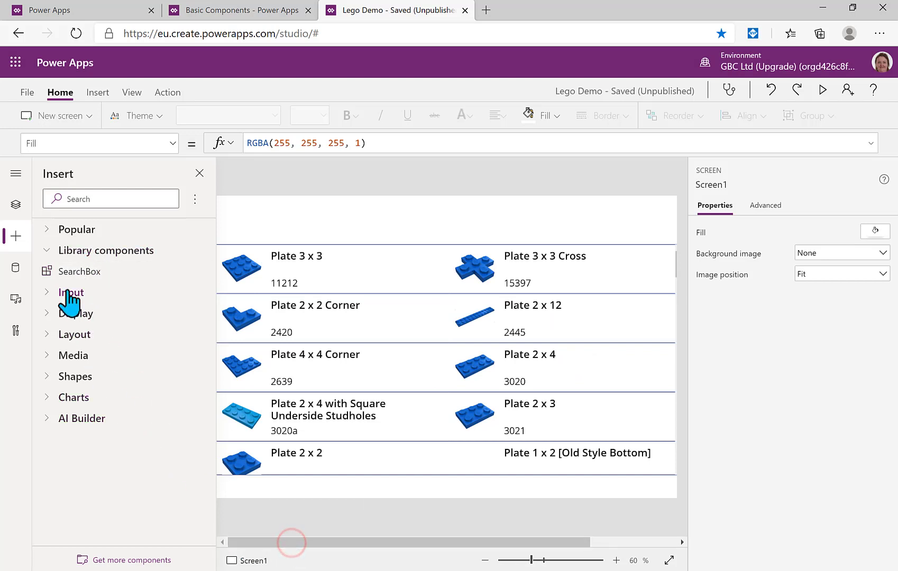
Place SearchBox_1 at 96, 60 just above the LegoParts gallery, then select the gallery
left_click_drag(70, 268, 272, 219)
left_click(433, 542)
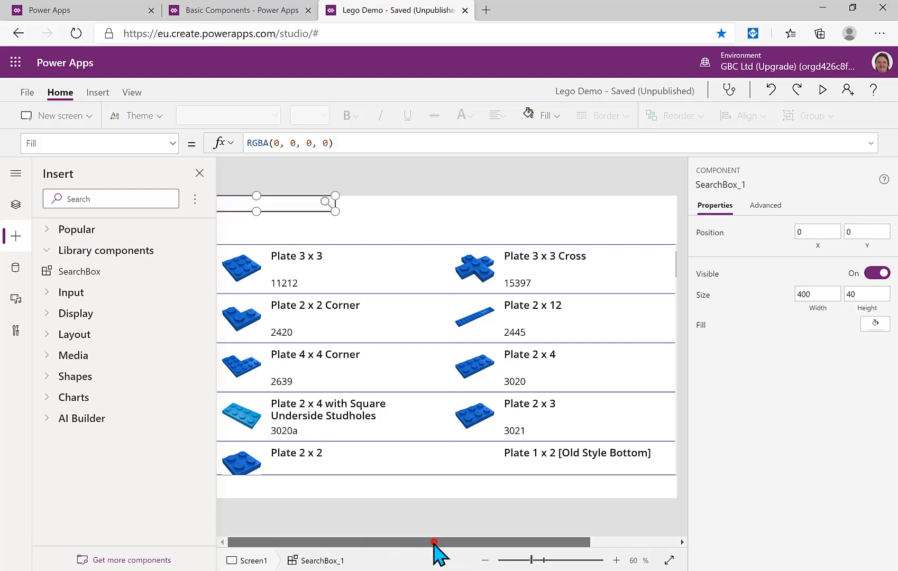
left_click(200, 171)
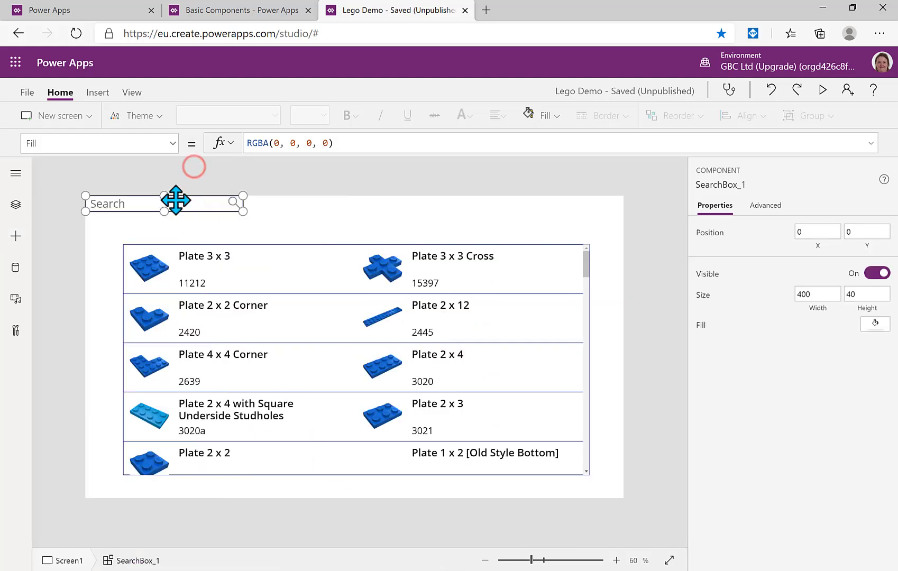
left_click_drag(175, 200, 219, 228)
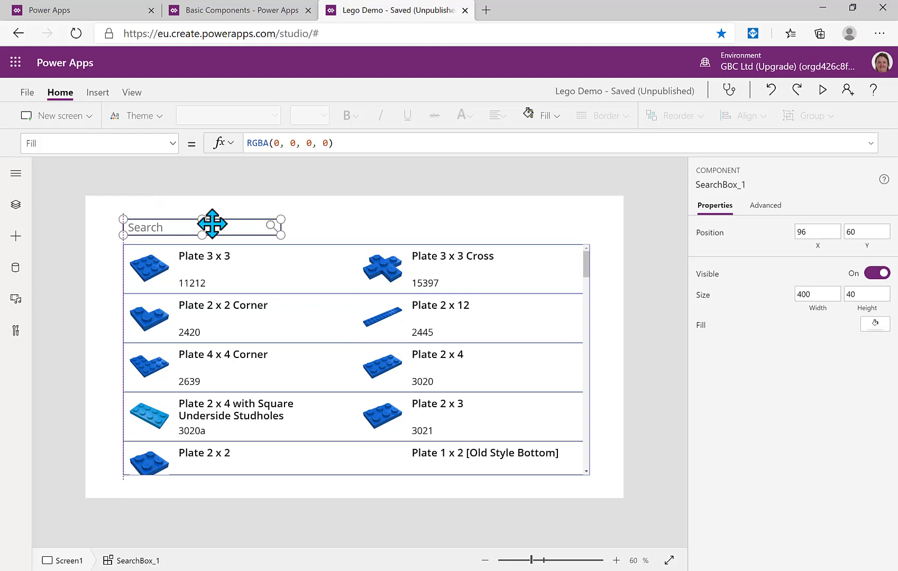
left_click(19, 204)
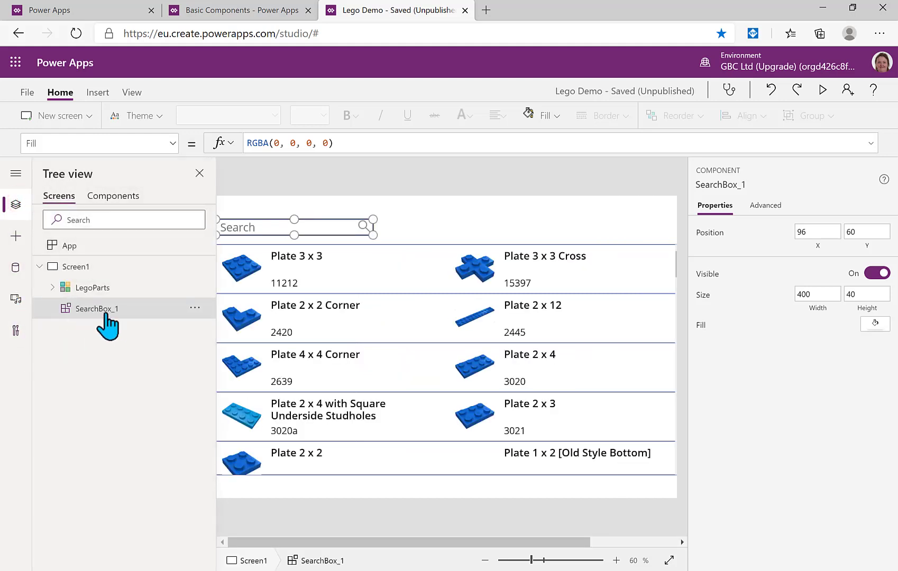
left_click(428, 208)
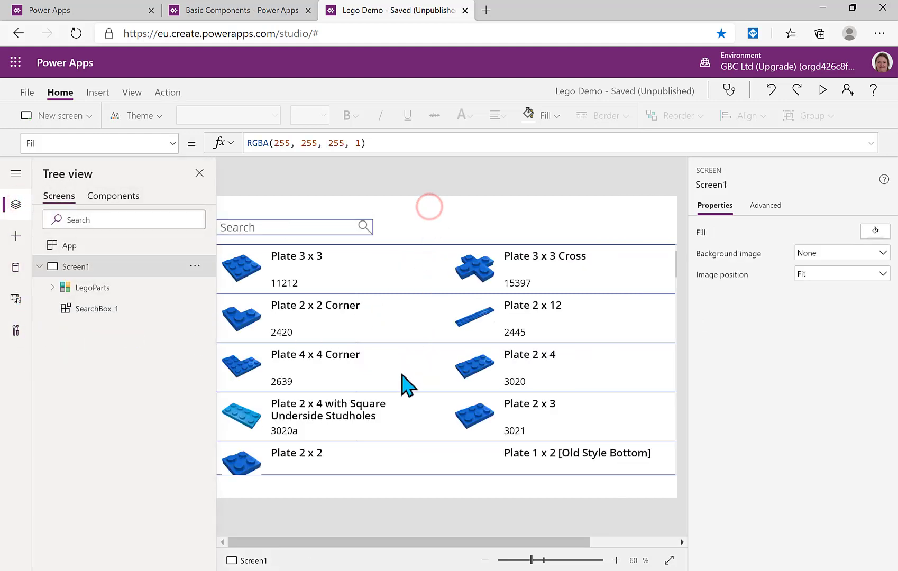
left_click(402, 373)
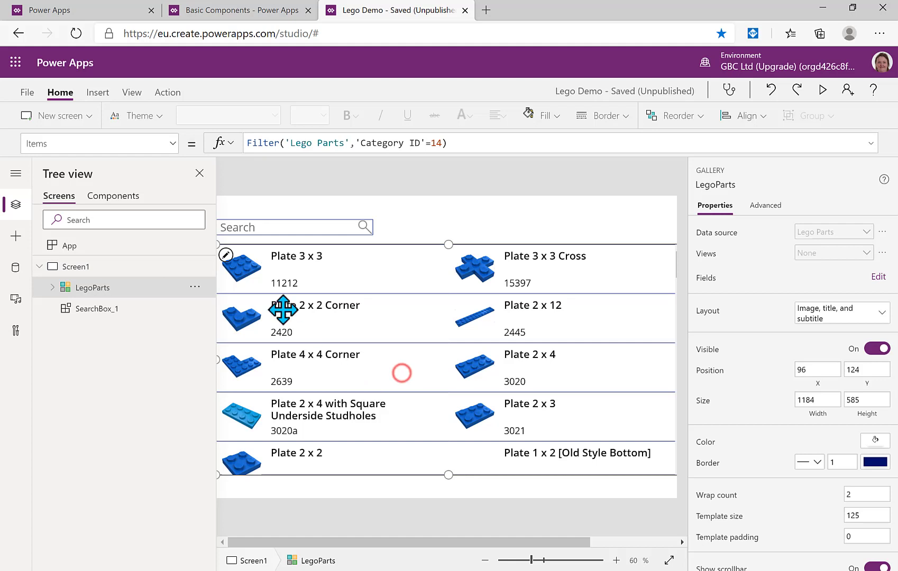
Add SearchBox_1.SearchValue as a second condition after 14 in the gallery's Items Filter formula
left_click(199, 173)
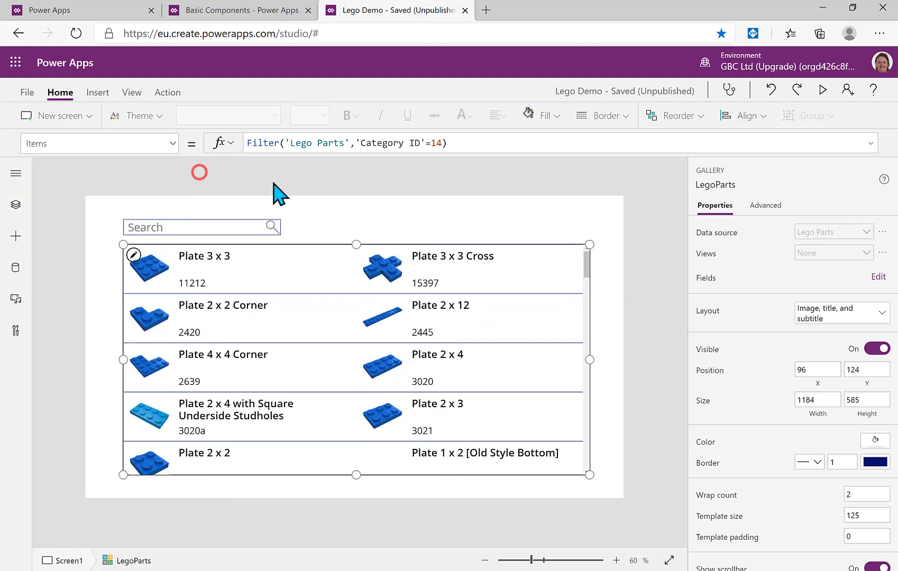
left_click(441, 144)
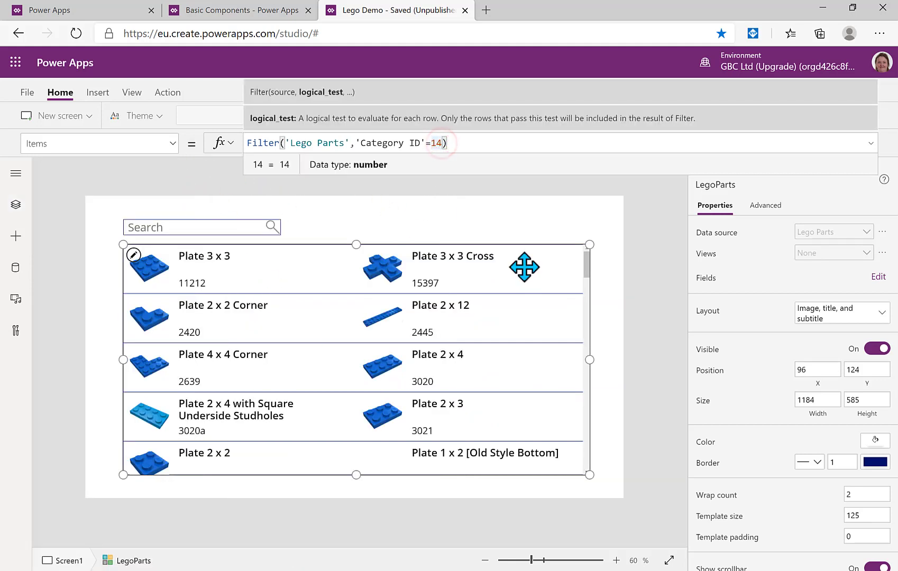
type(",")
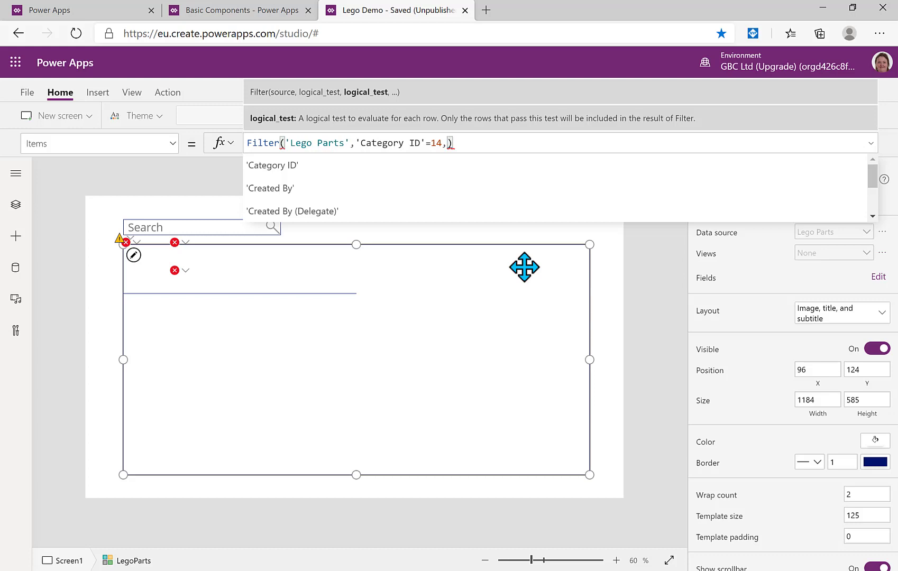
type("sea")
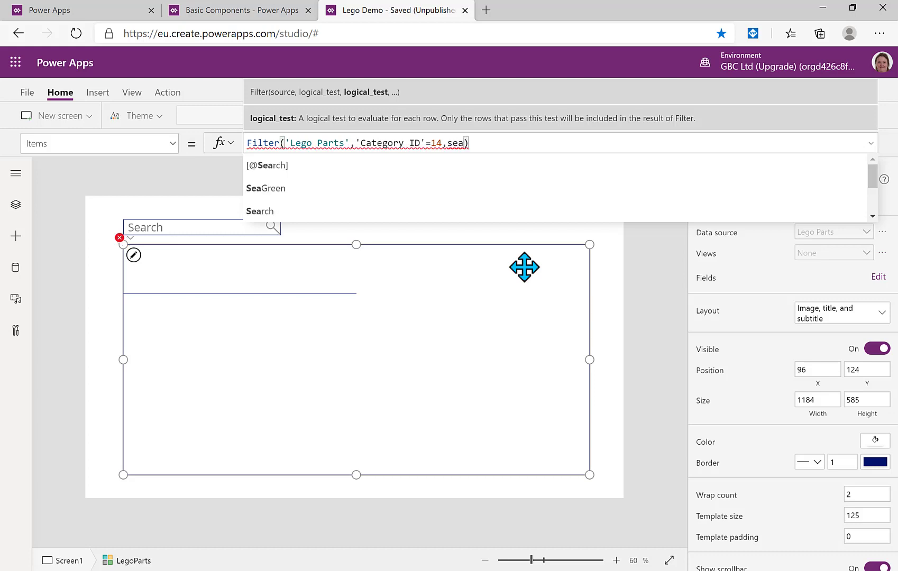
type("rch")
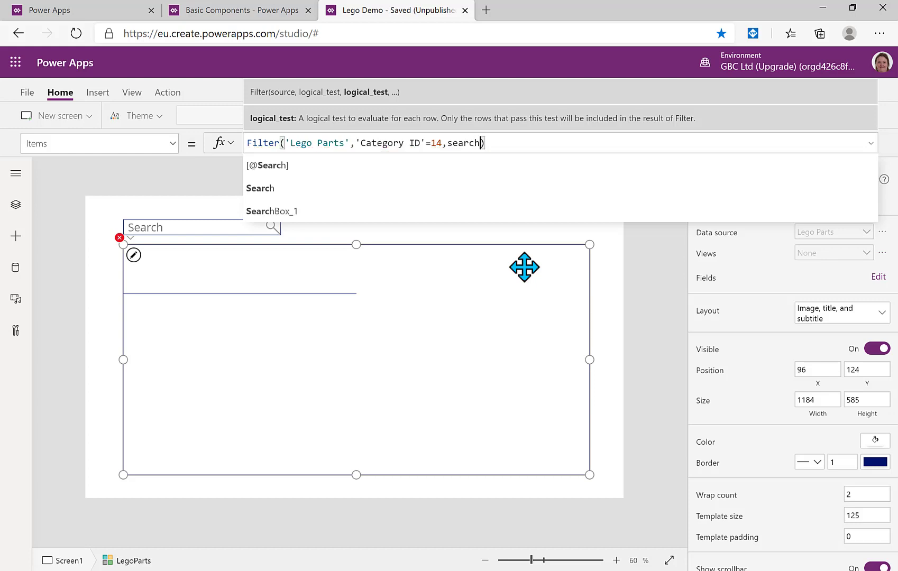
left_click(307, 211)
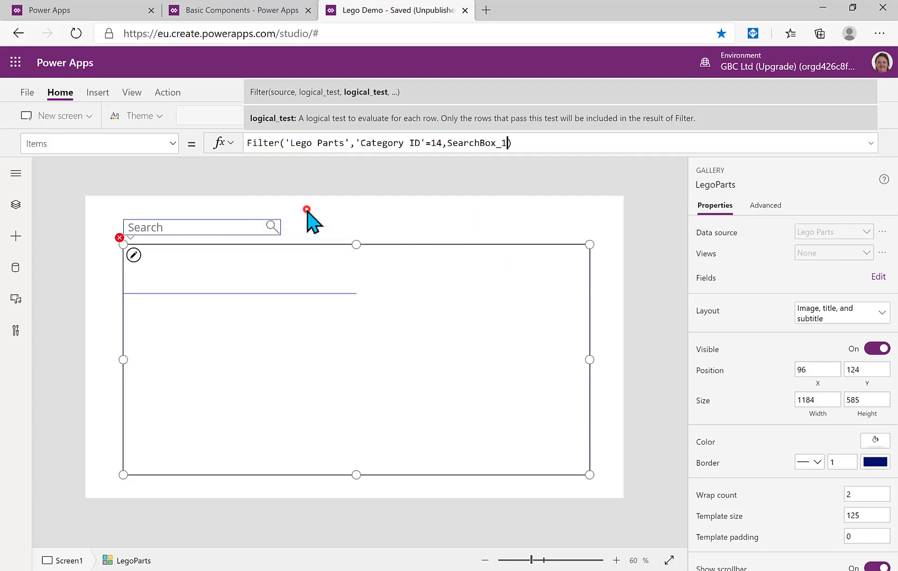
type(".text")
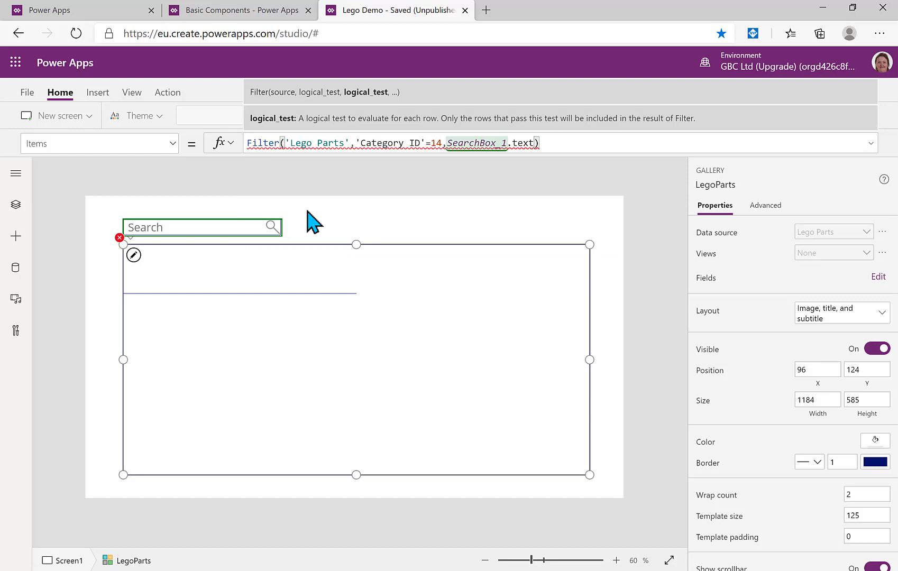
key("BackSpace")
key("BackSpace")
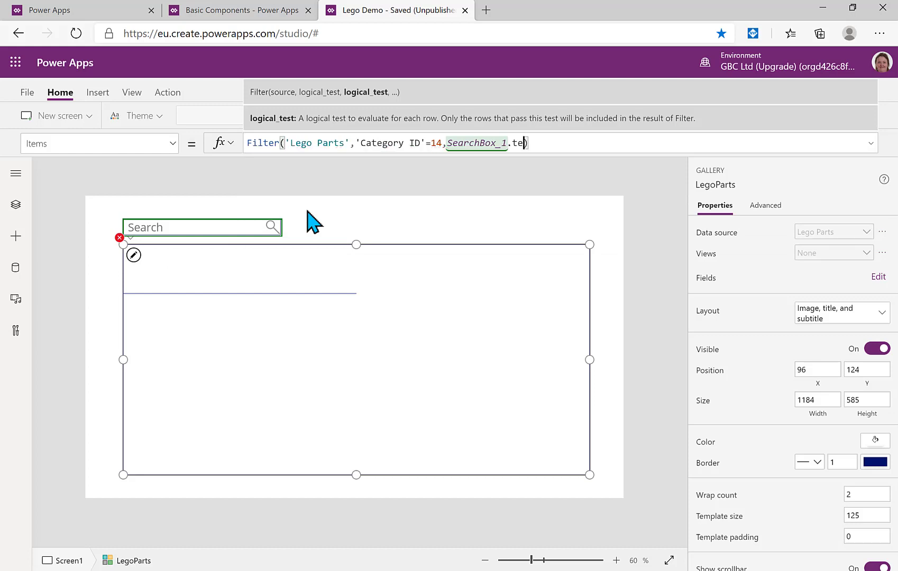
key("BackSpace")
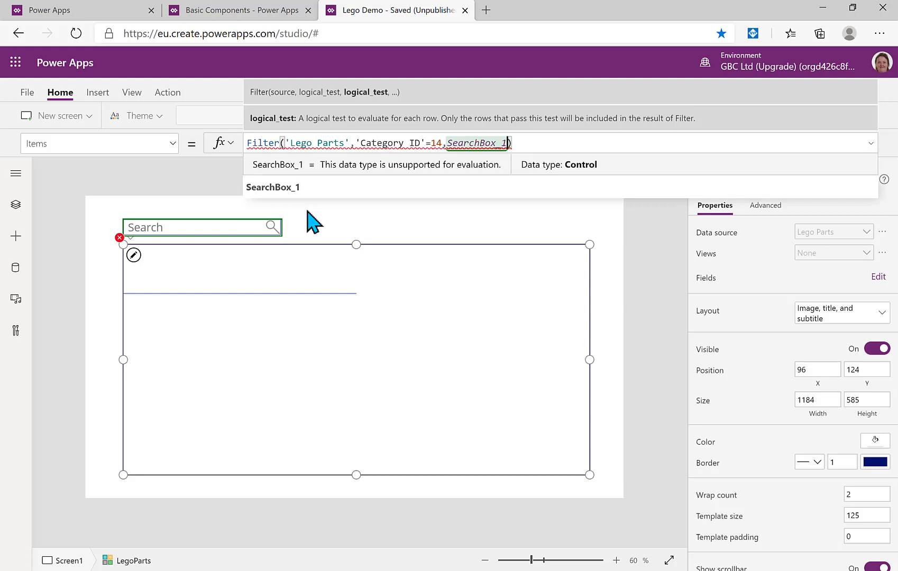
type(".")
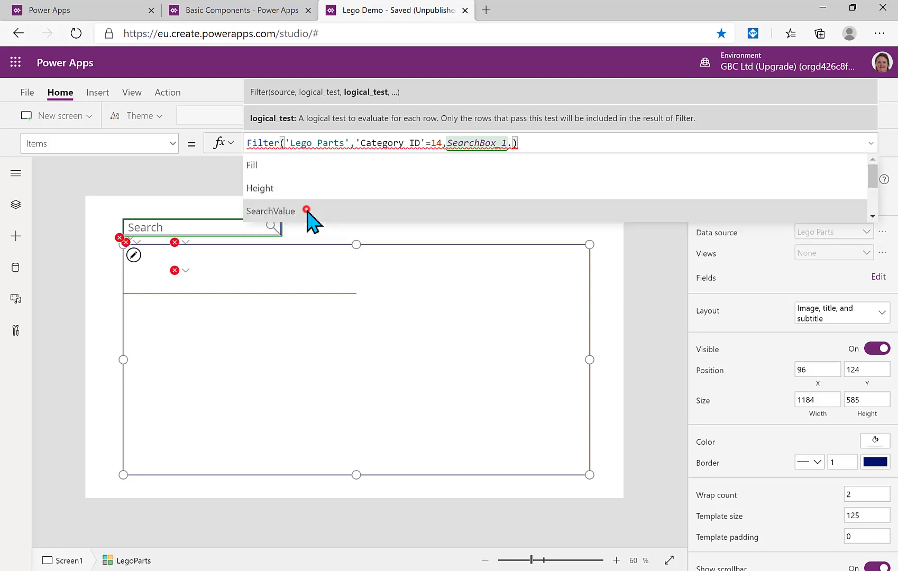
left_click(307, 211)
Complete the condition with in 'Part Name', close the formula, and preview the app
type("in")
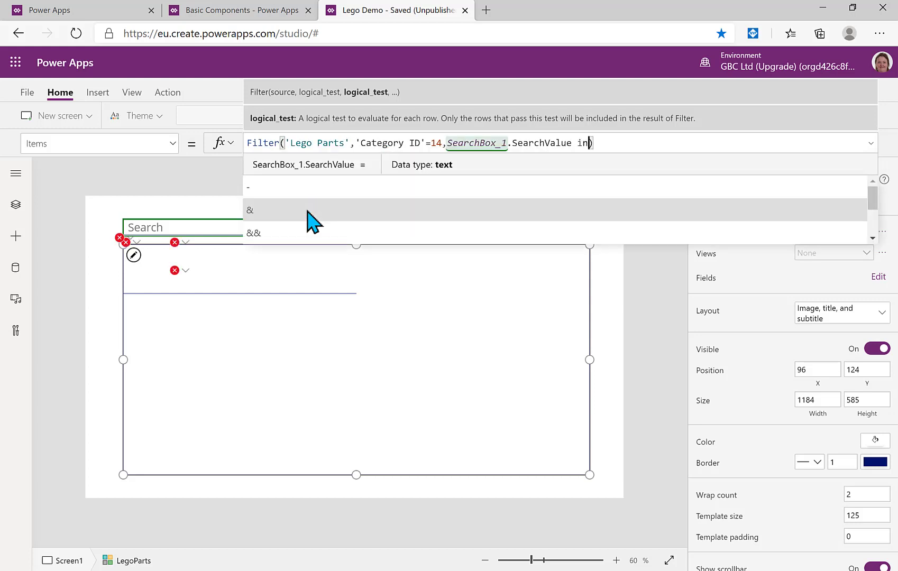
type(" '")
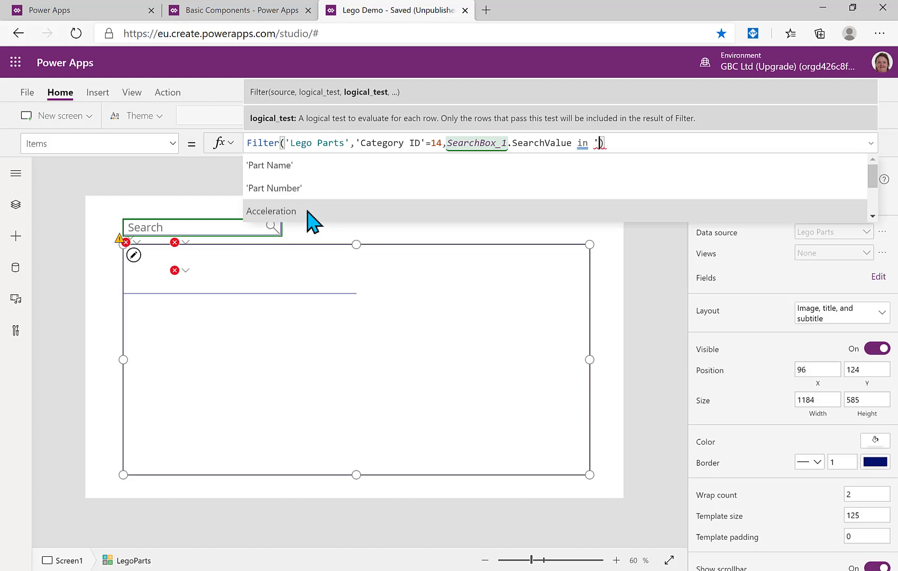
type("Part")
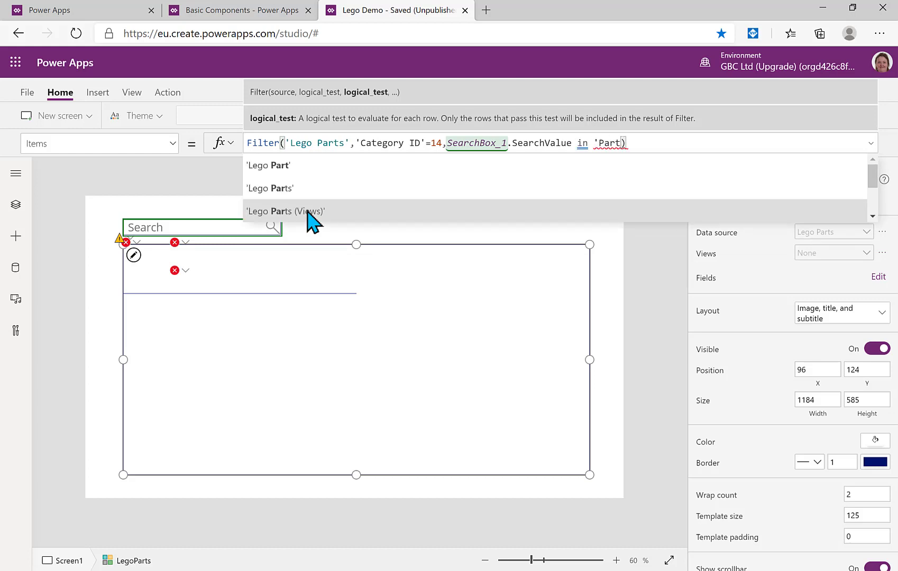
type(" n")
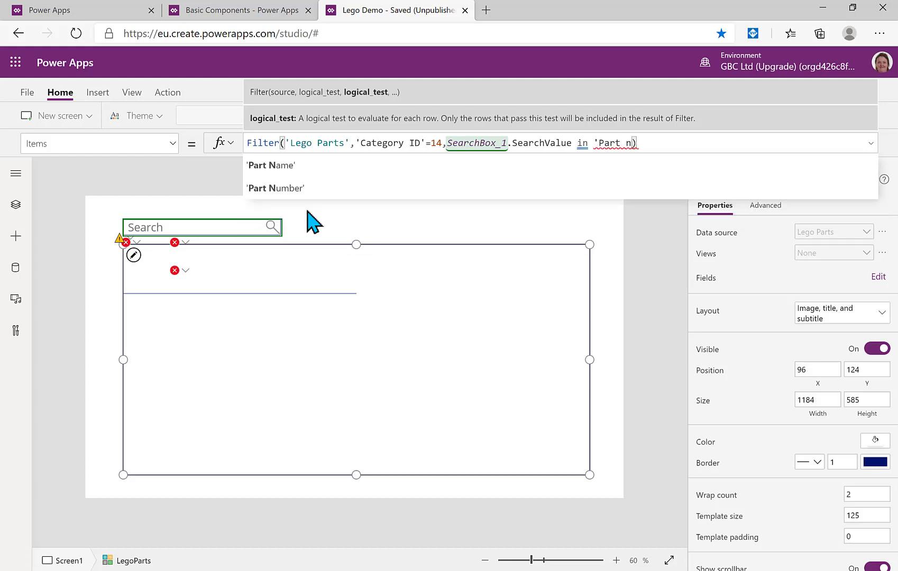
left_click(308, 165)
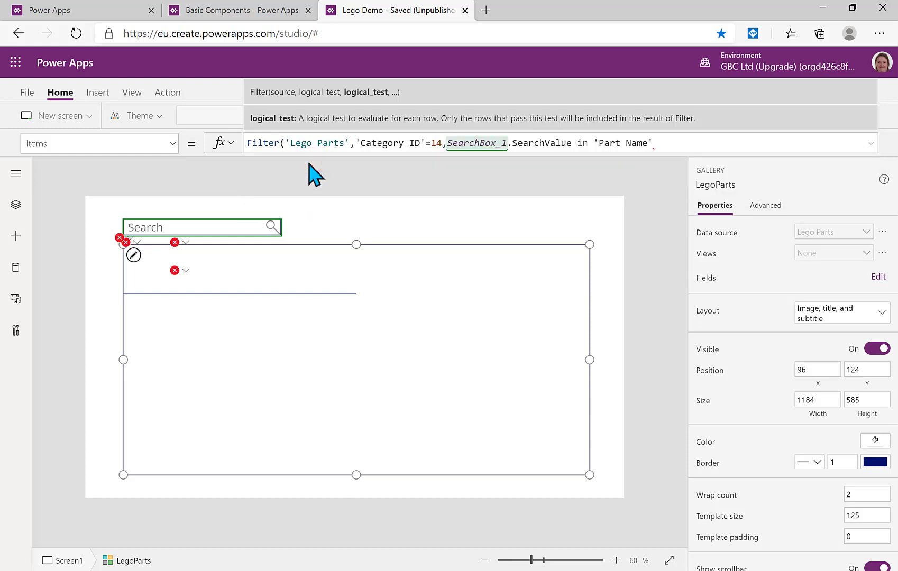
type(")")
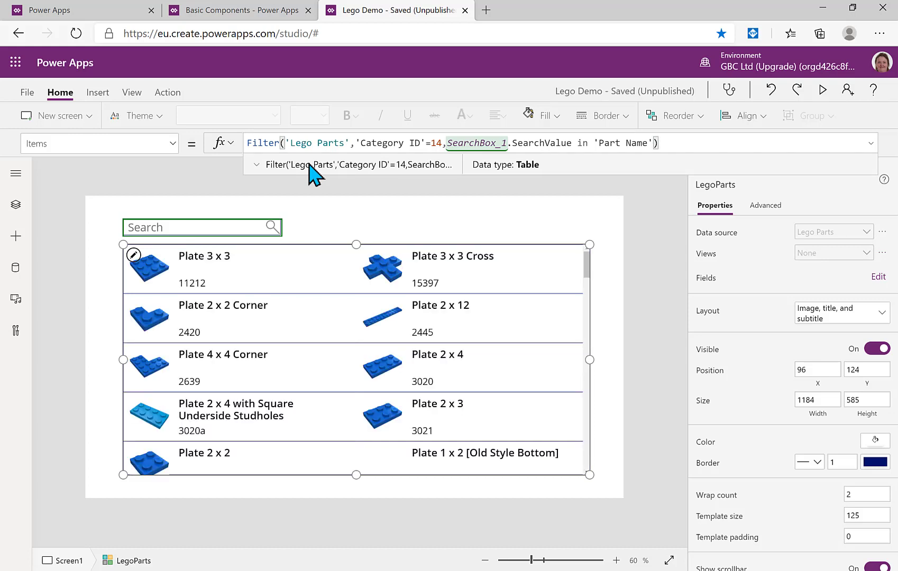
left_click(823, 90)
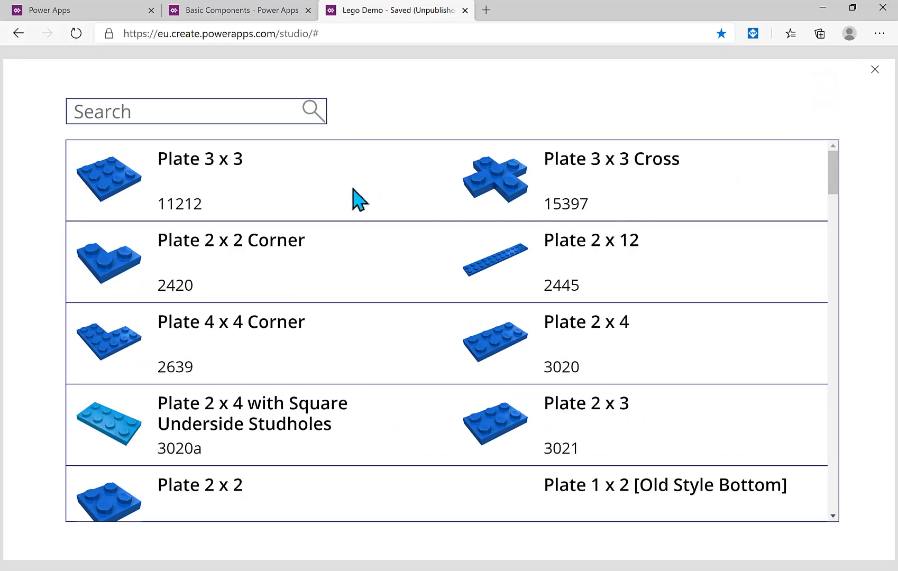
Type '2 x 2' into the preview's search box to filter the parts gallery
left_click(171, 112)
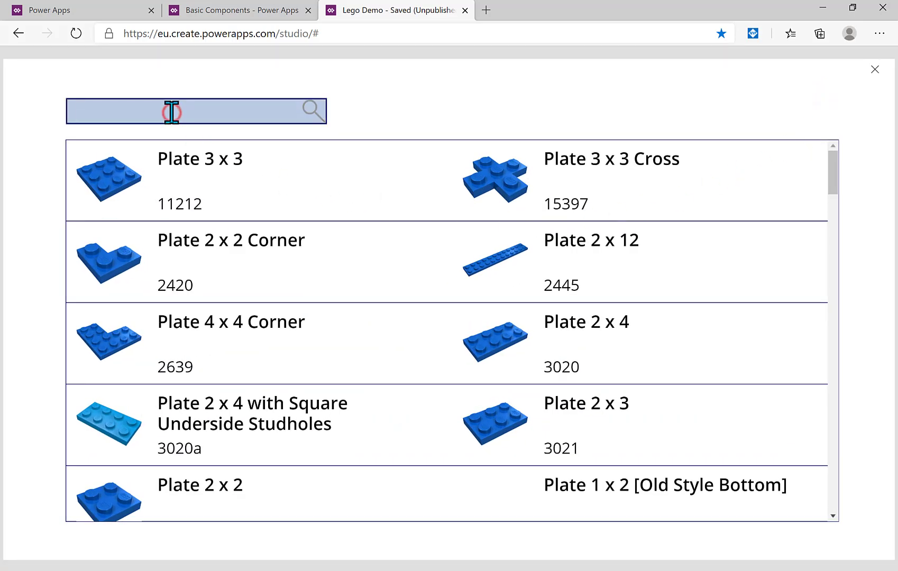
type("2")
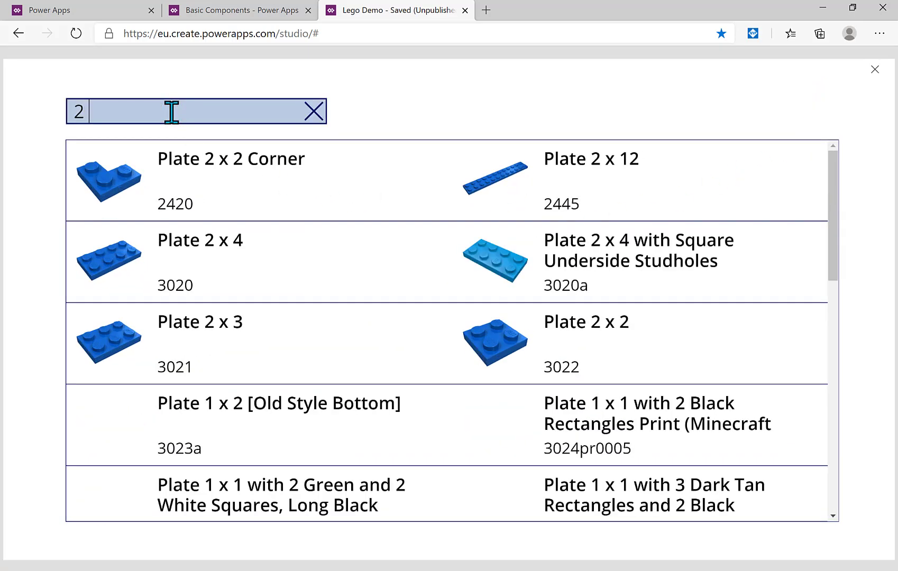
type(" x 2")
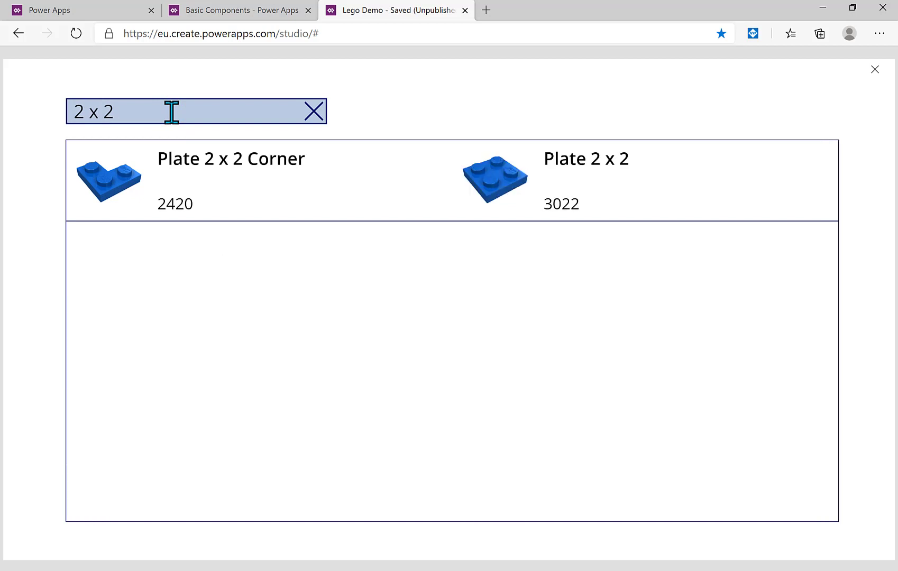